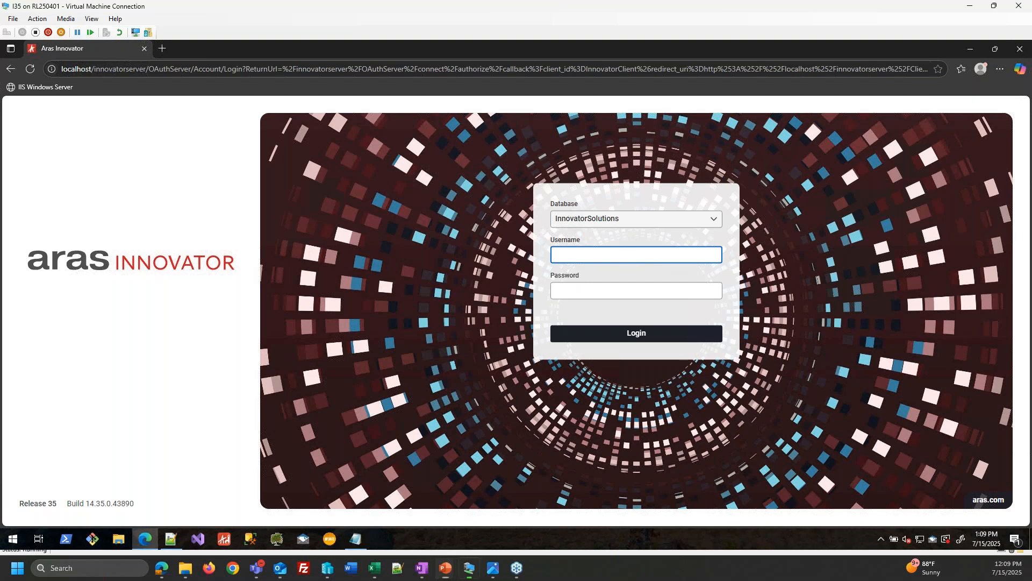
- Enter the administrator's password and sign in to the InnovatorSolutions database
{"action": "type", "text": "innovator"}
{"action": "key", "text": "Return"}
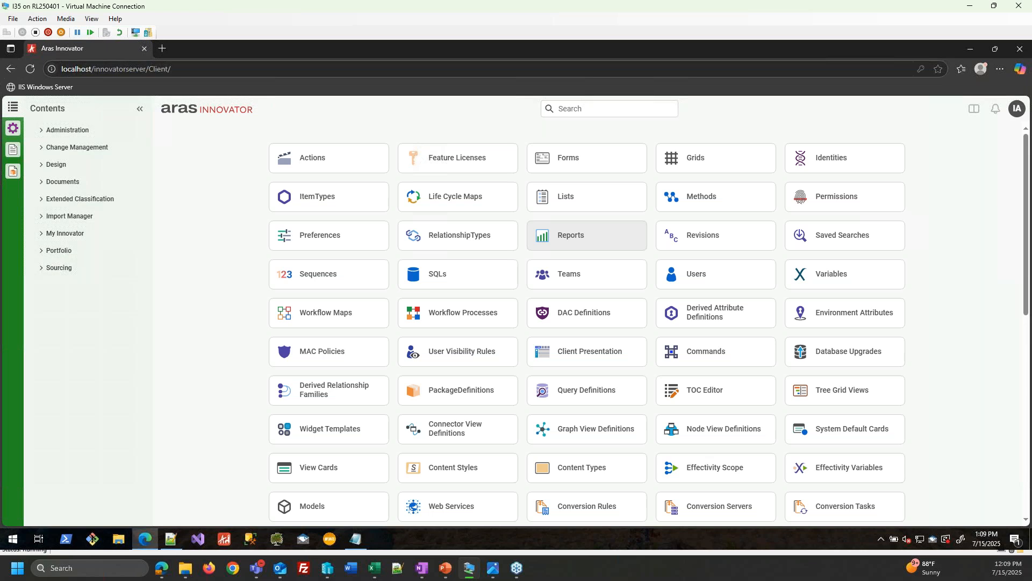
{"action": "left_click", "coordinate": [1016, 108]}
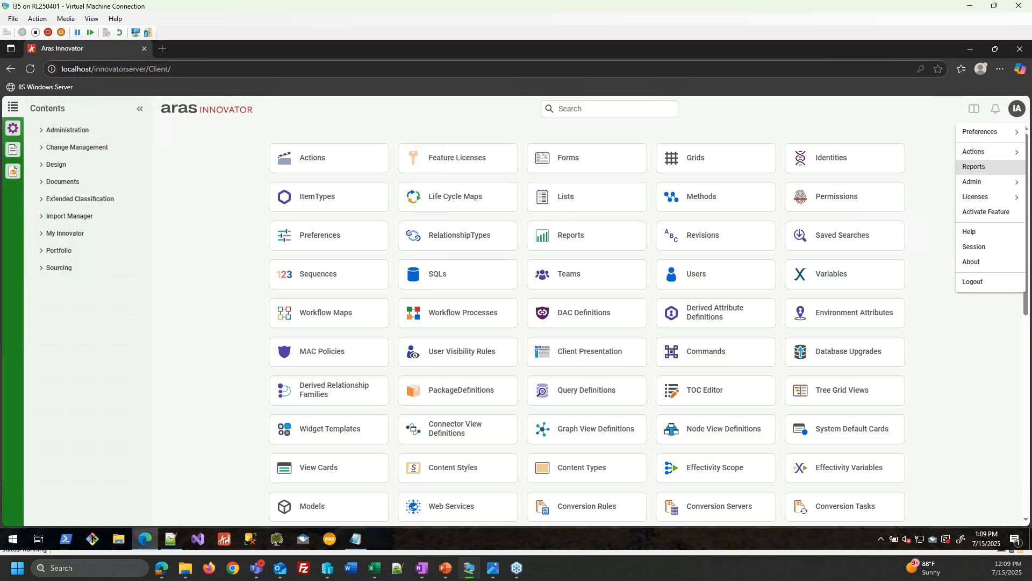
{"action": "mouse_move", "coordinate": [973, 183]}
{"action": "left_click", "coordinate": [933, 124]}
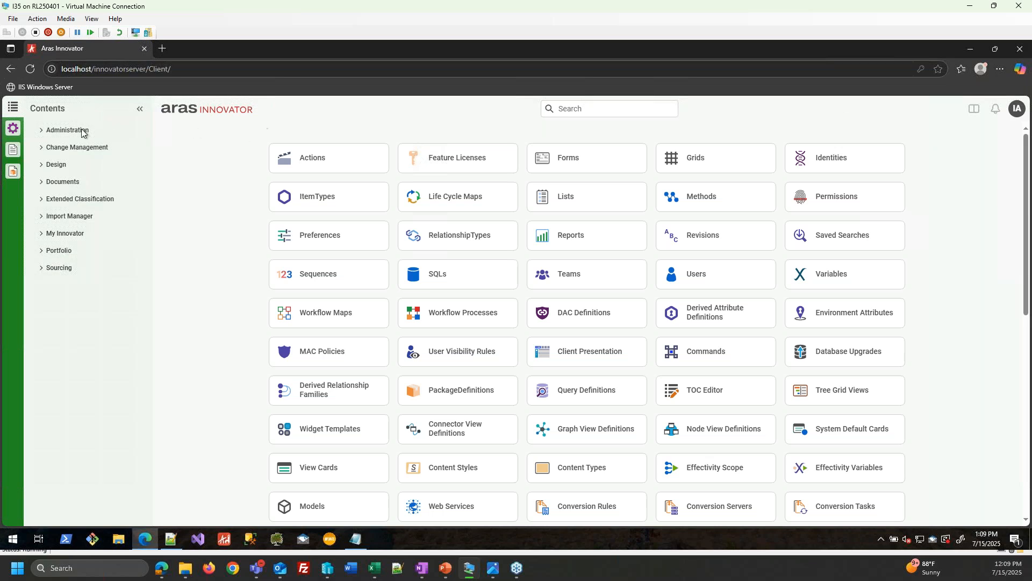
- Run a Search Parts query listing all parts
{"action": "left_click", "coordinate": [13, 128]}
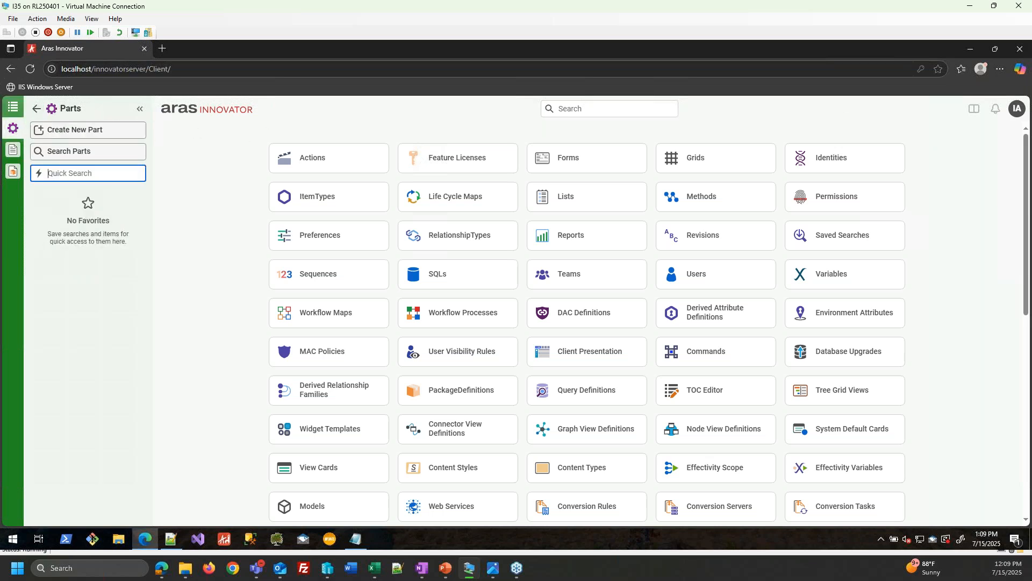
{"action": "left_click", "coordinate": [71, 153]}
{"action": "left_click", "coordinate": [195, 181]}
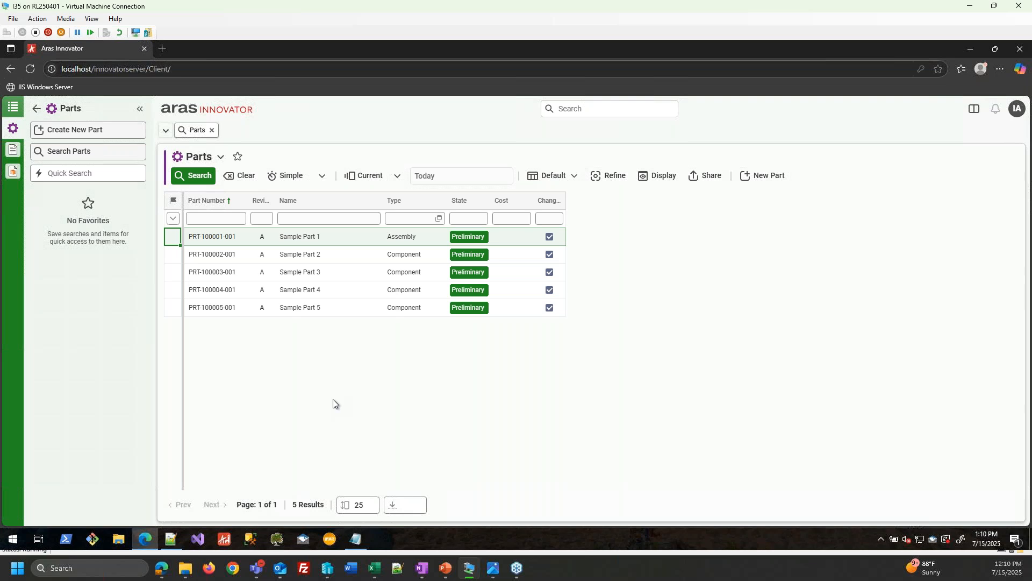
- Open part PRT-100001-001 (Sample Part 1) from the search results
{"action": "left_click", "coordinate": [242, 218]}
{"action": "left_click", "coordinate": [322, 176]}
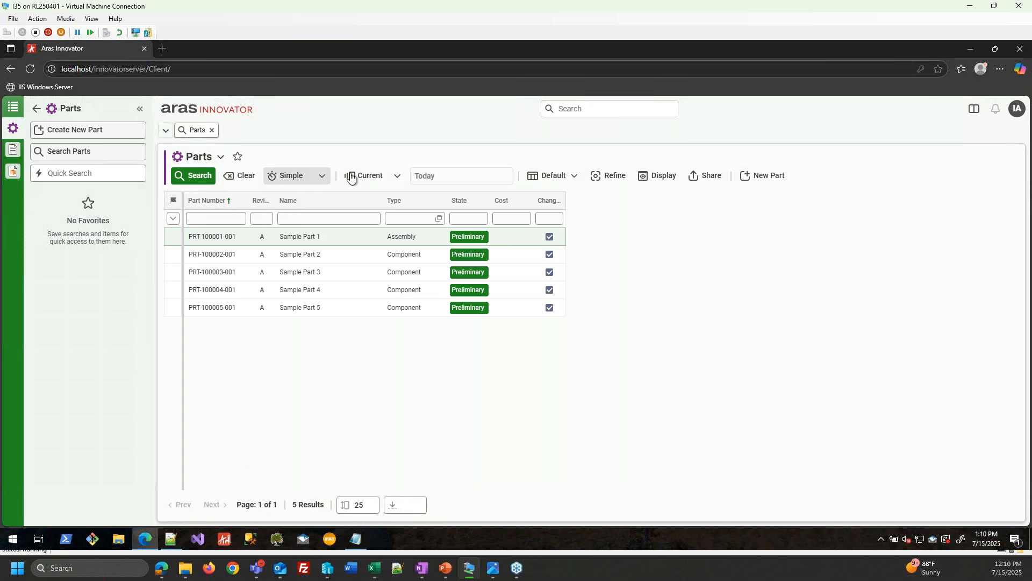
{"action": "left_click", "coordinate": [385, 176]}
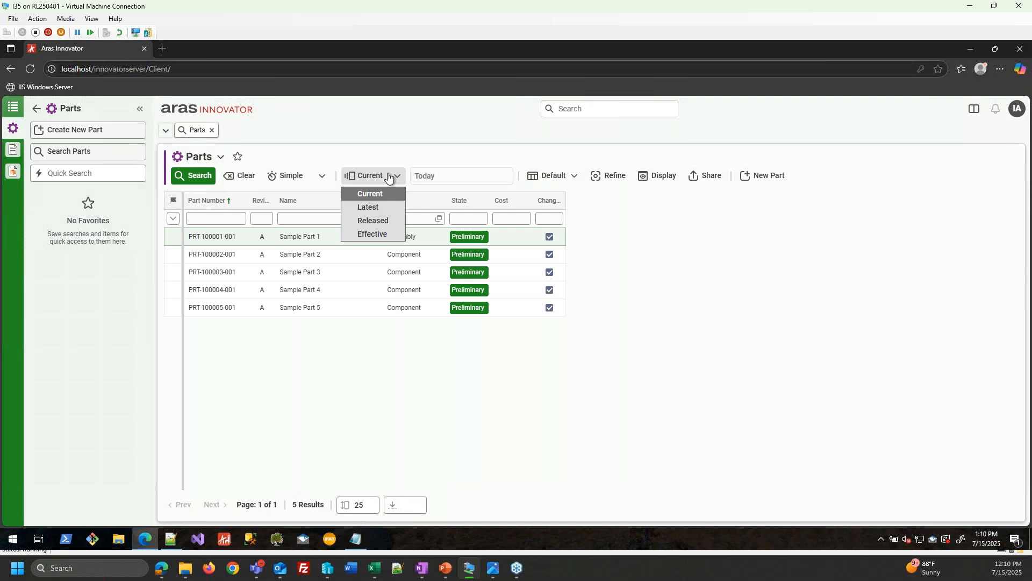
{"action": "left_click", "coordinate": [389, 177]}
{"action": "left_click", "coordinate": [238, 241]}
{"action": "right_click", "coordinate": [238, 238]}
{"action": "left_click", "coordinate": [247, 246]}
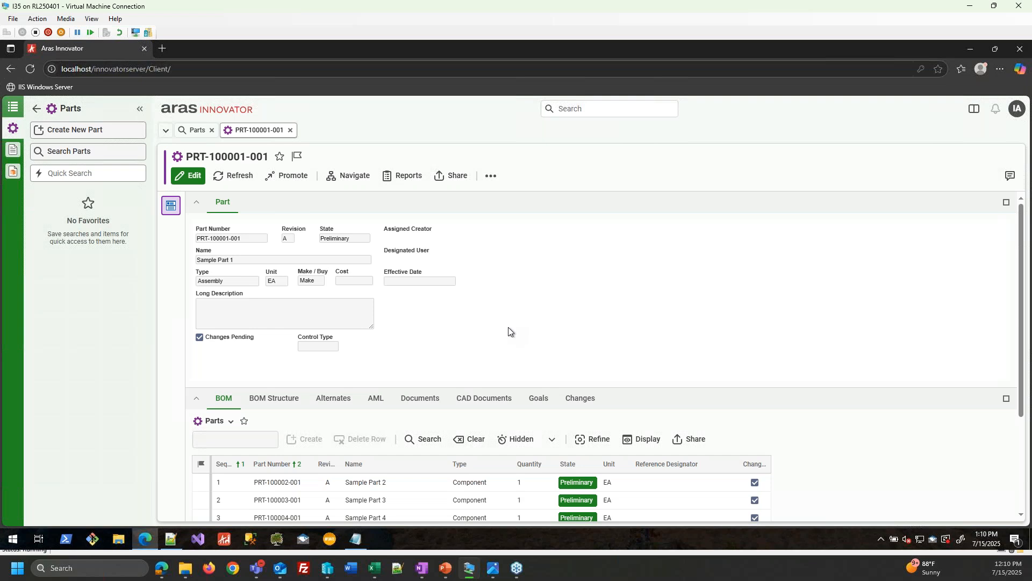
- Browse the BOM Structure, Alternates and AML tabs, then return to BOM and enter edit mode
{"action": "scroll", "coordinate": [695, 420], "scroll_direction": "down", "scroll_amount": 1}
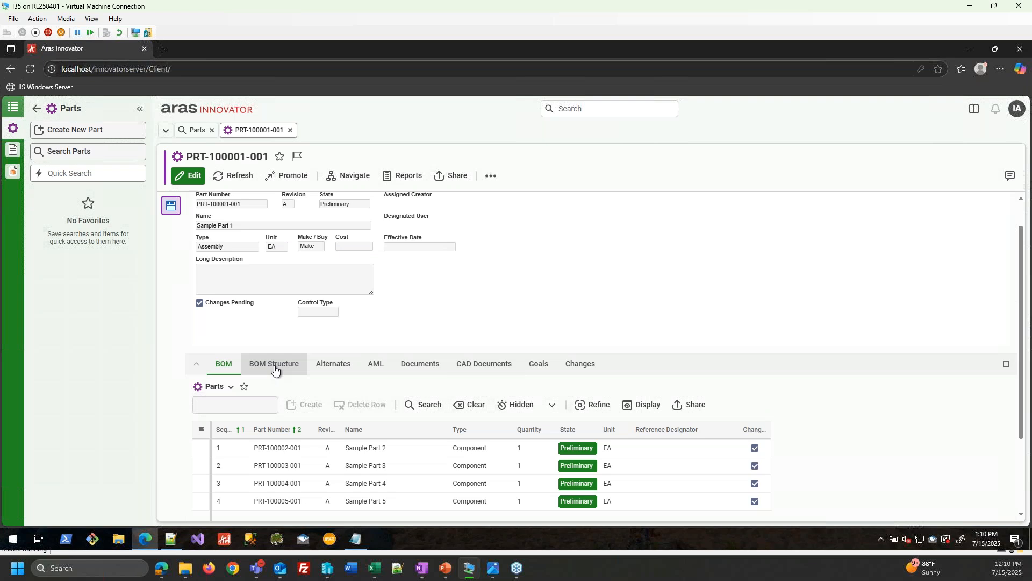
{"action": "left_click", "coordinate": [274, 365]}
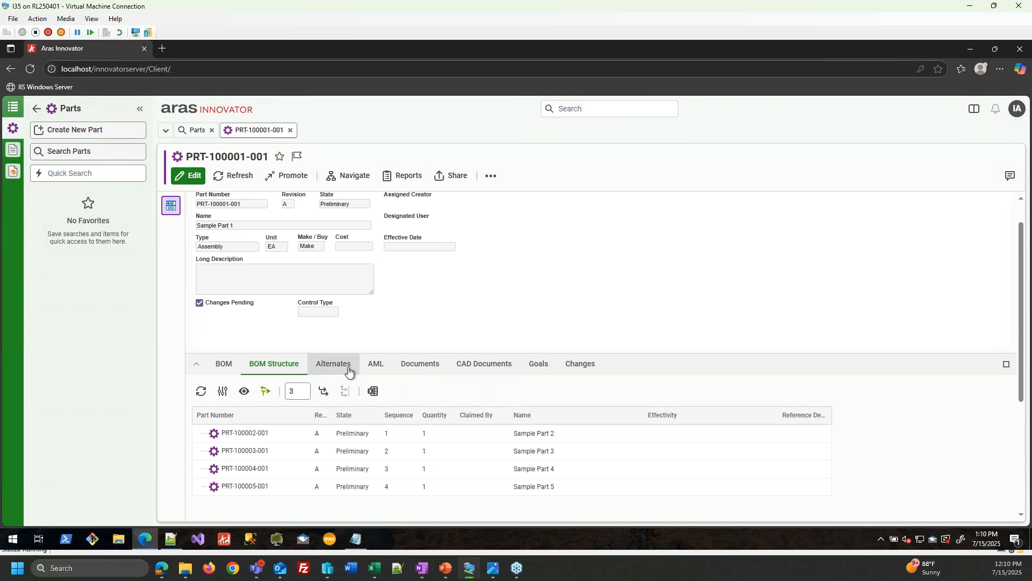
{"action": "left_click", "coordinate": [349, 369]}
{"action": "left_click", "coordinate": [385, 399]}
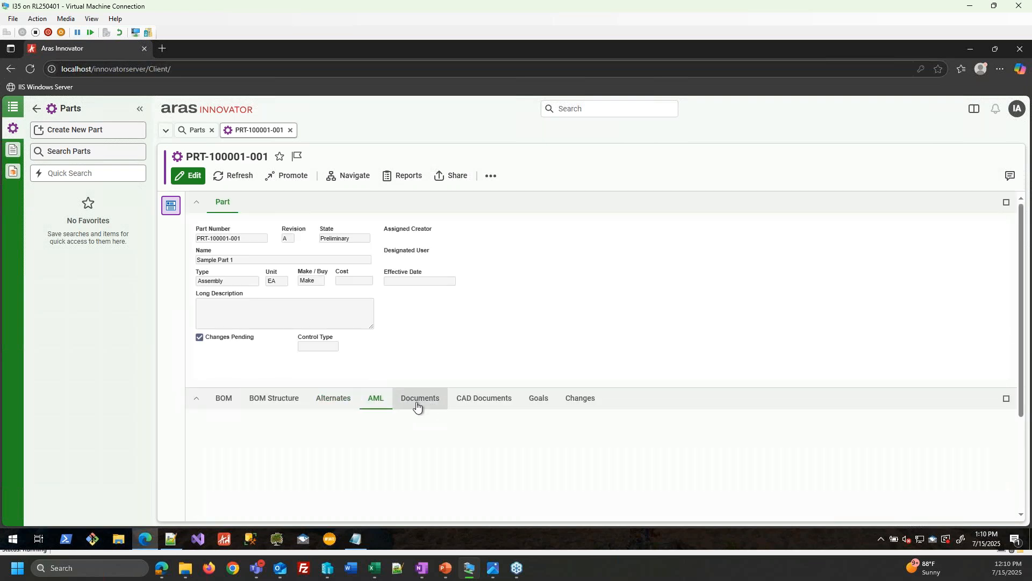
{"action": "left_click", "coordinate": [224, 399]}
{"action": "left_click", "coordinate": [193, 185]}
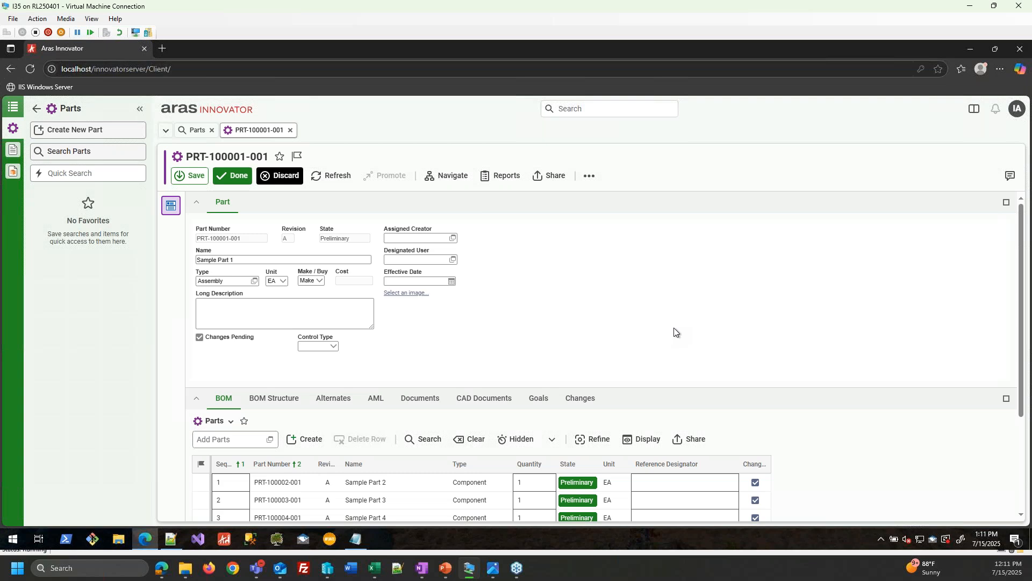
- Add PRT-100004-001 to the BOM, delete that extra fifth row, and save the part
{"action": "scroll", "coordinate": [698, 332], "scroll_direction": "down", "scroll_amount": 1}
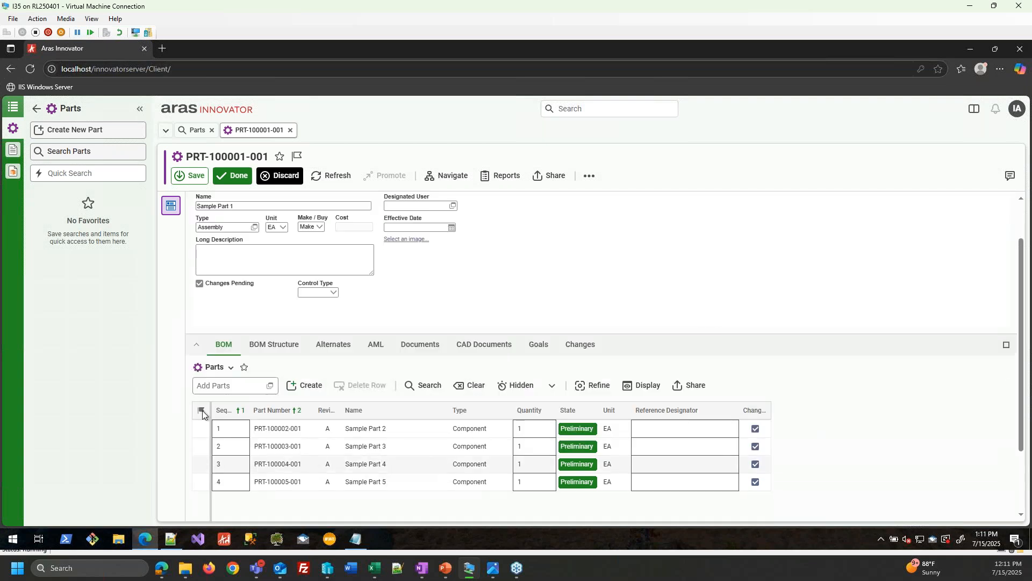
{"action": "left_click", "coordinate": [270, 385]}
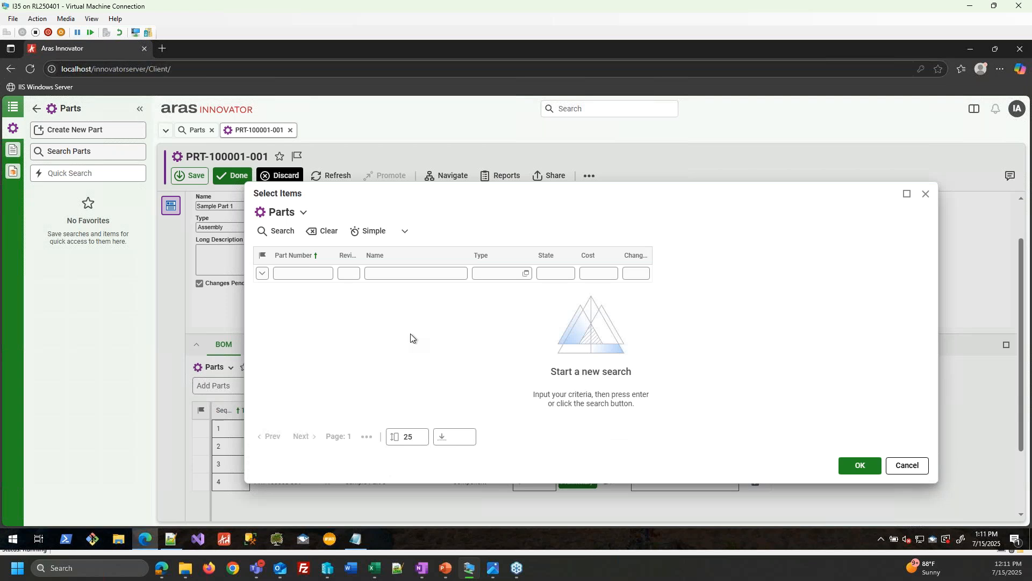
{"action": "left_click", "coordinate": [906, 466]}
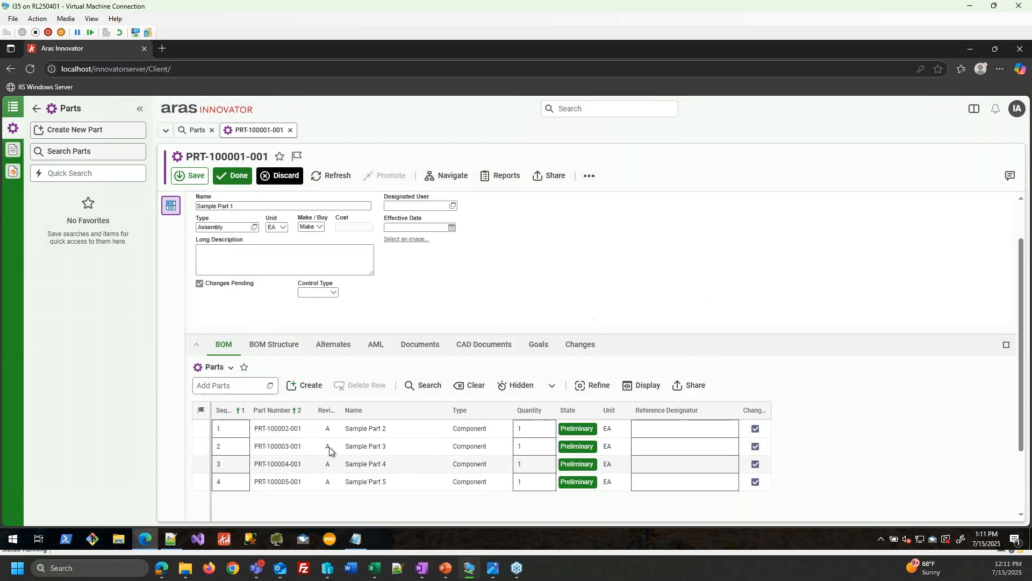
{"action": "left_click", "coordinate": [231, 389]}
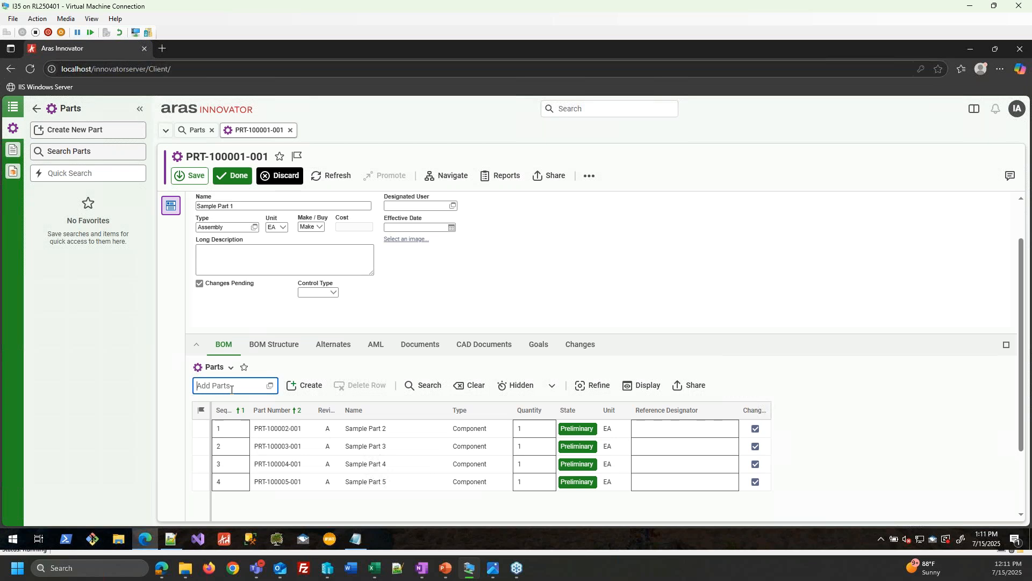
{"action": "type", "text": "Prt"}
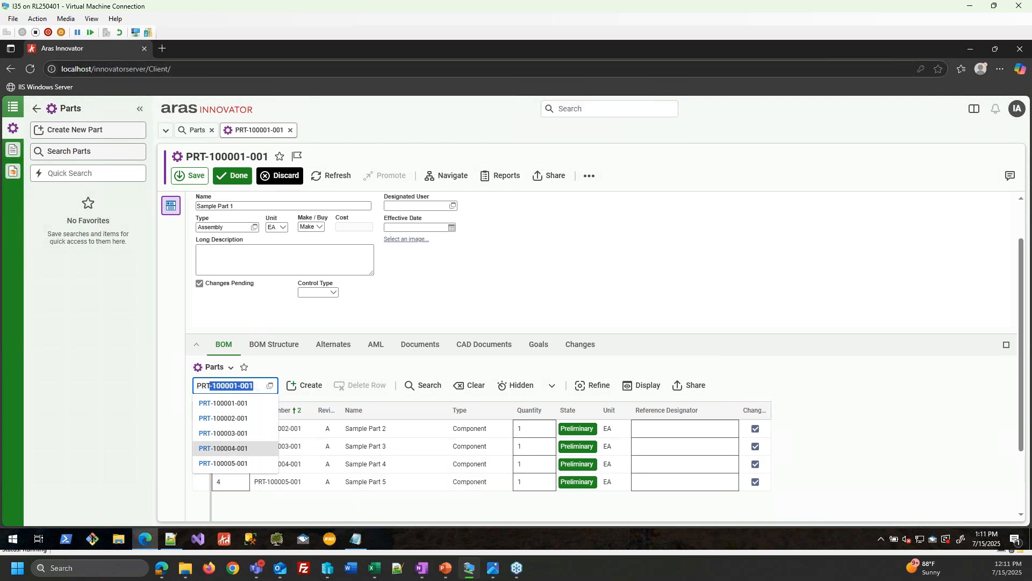
{"action": "left_click", "coordinate": [224, 448]}
{"action": "left_click", "coordinate": [300, 494]}
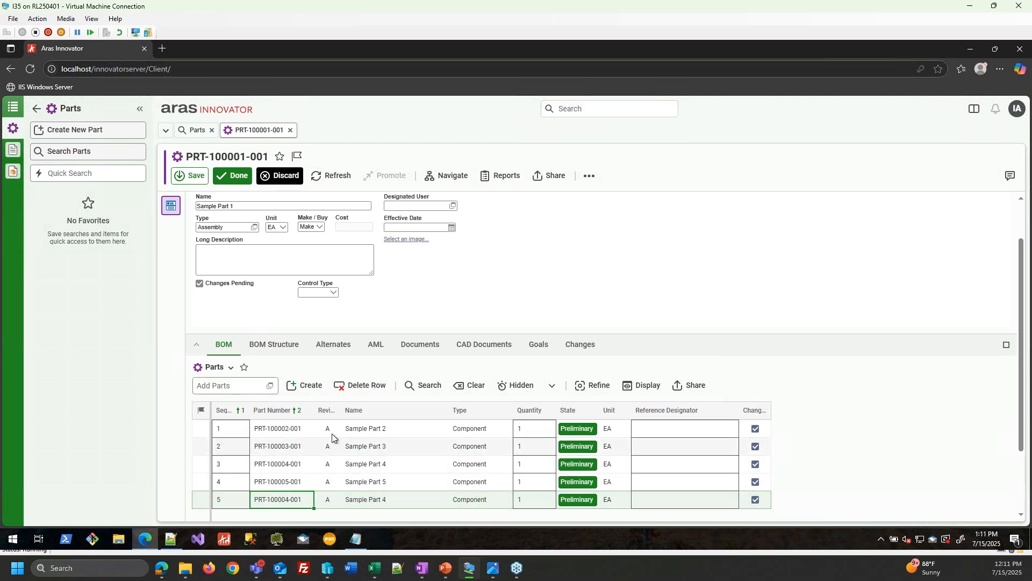
{"action": "left_click", "coordinate": [358, 387]}
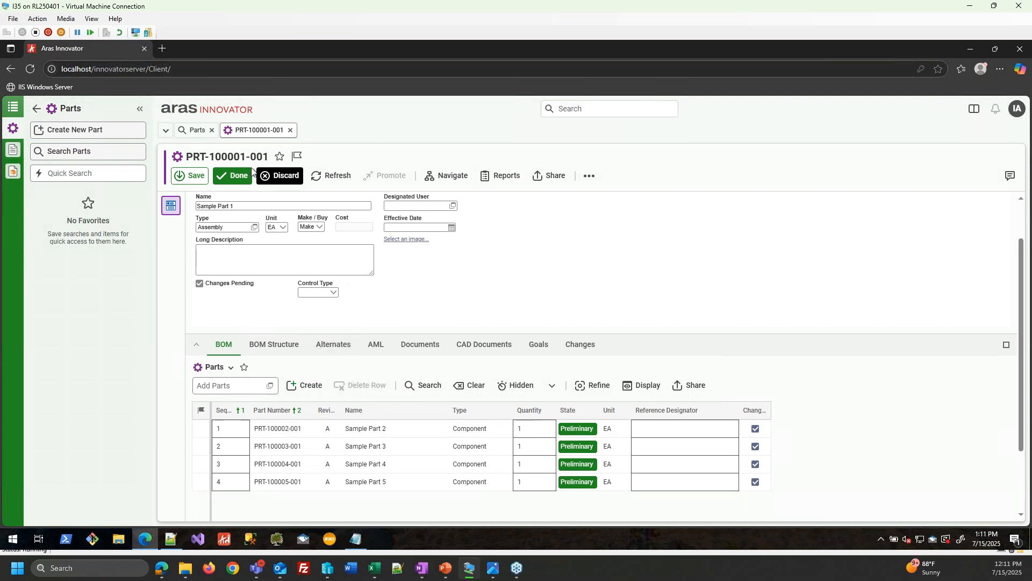
{"action": "left_click", "coordinate": [233, 175]}
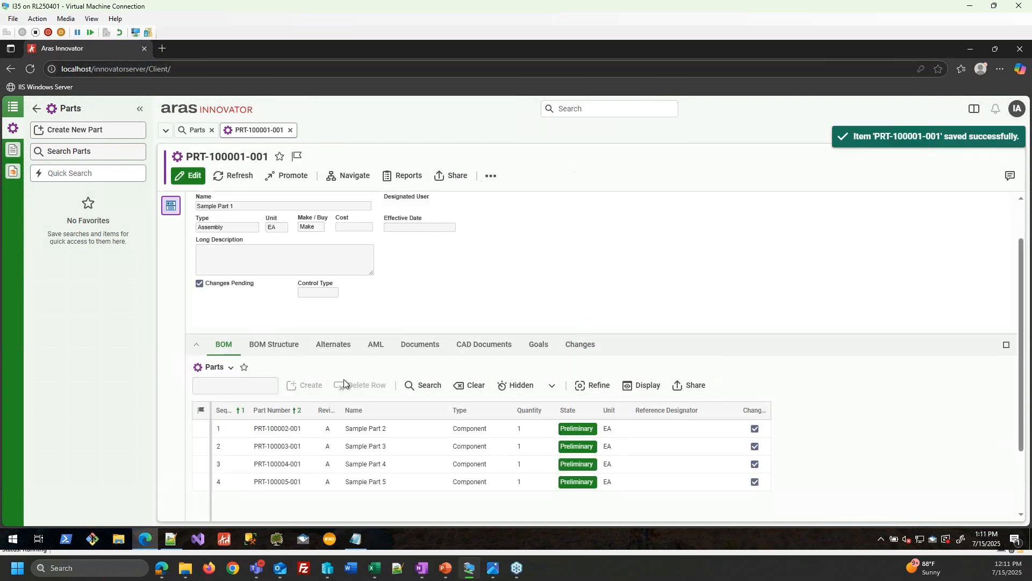
- Re-enter edit mode, discard the changes, and go back to the Contents tree
{"action": "key", "text": "alt+Tab"}
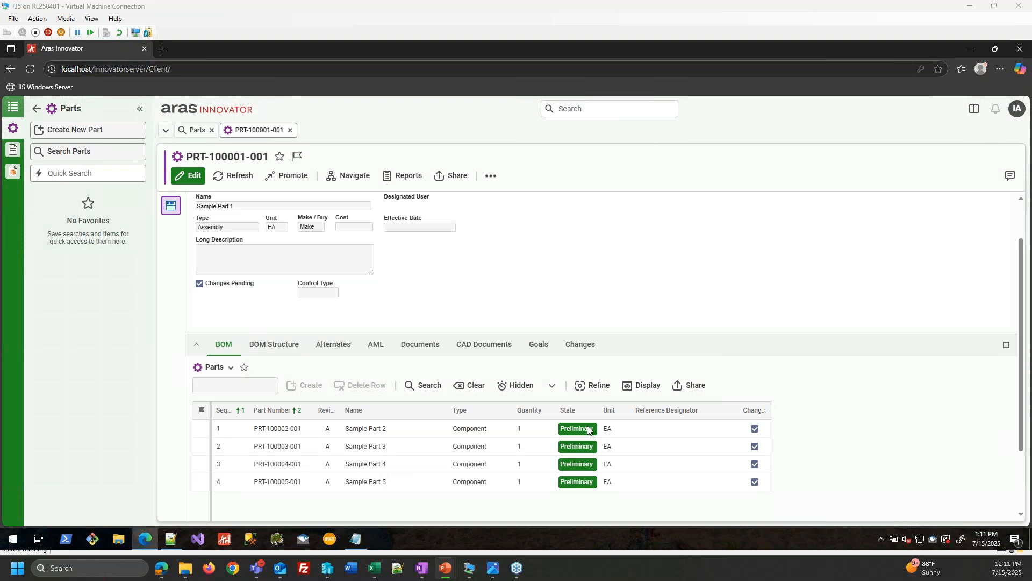
{"action": "left_click", "coordinate": [192, 177]}
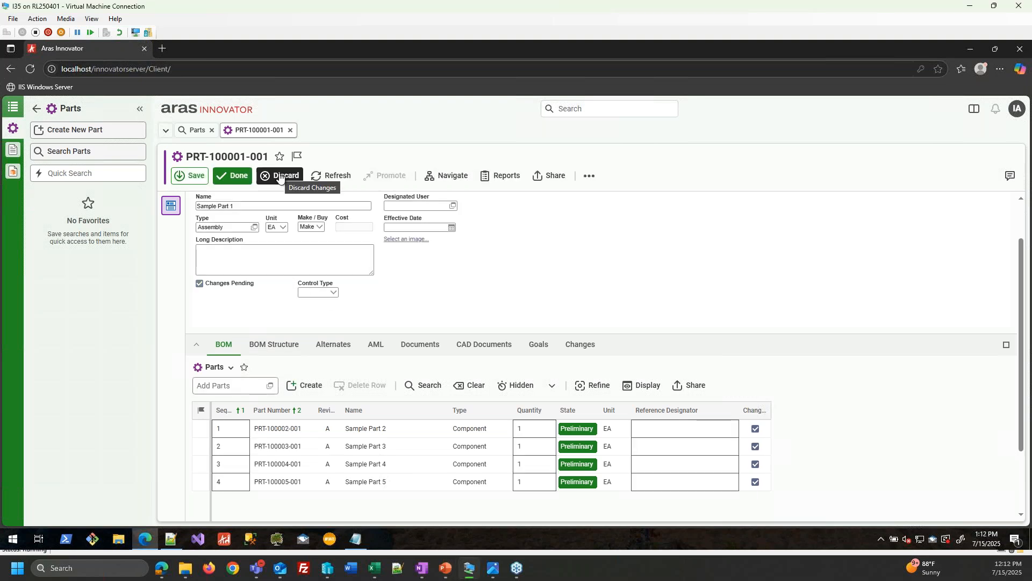
{"action": "left_click", "coordinate": [279, 177]}
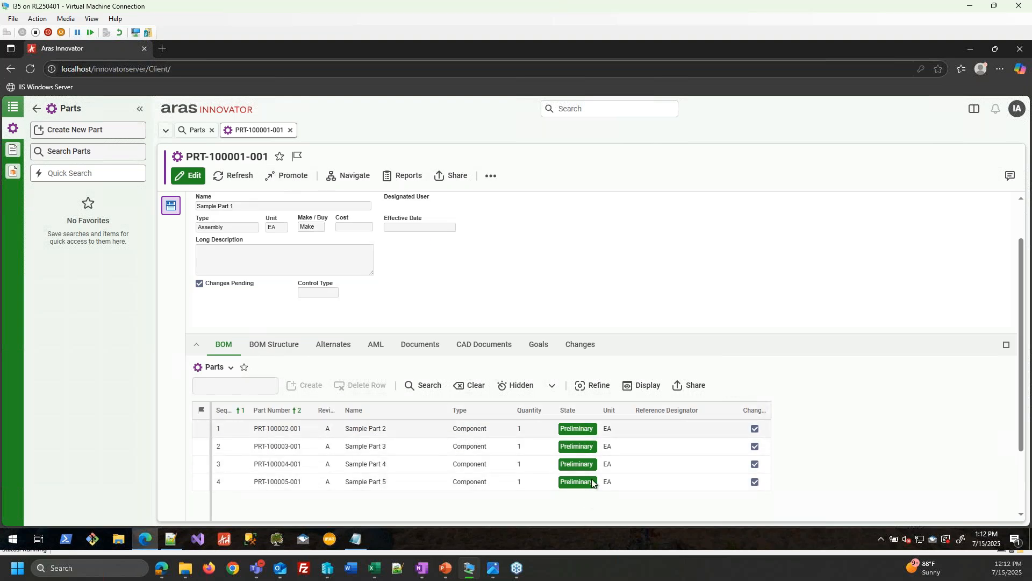
{"action": "left_click", "coordinate": [37, 108]}
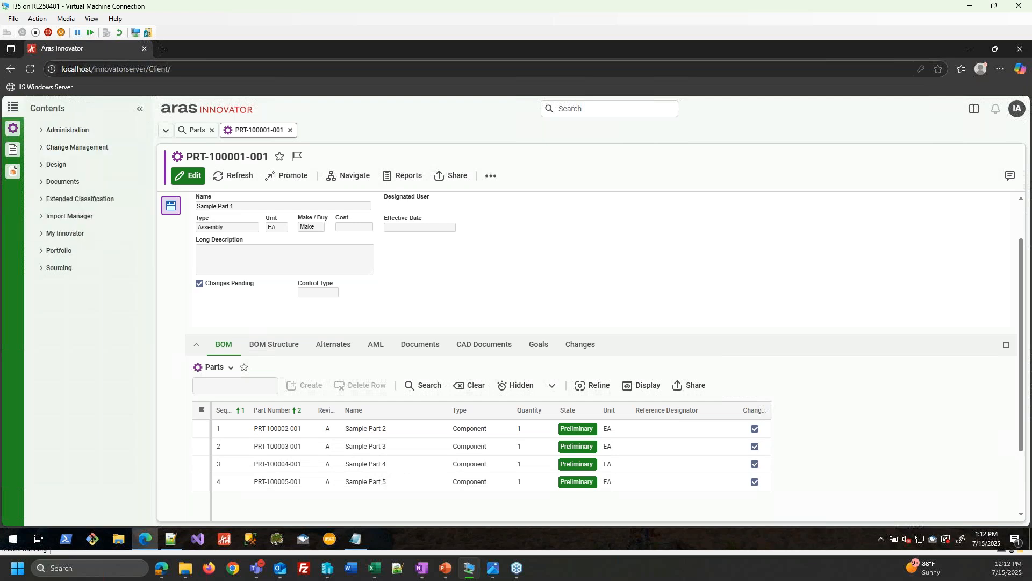
- Search Client Presentation items under Administration > Configuration and open the Global record
{"action": "left_click", "coordinate": [63, 134]}
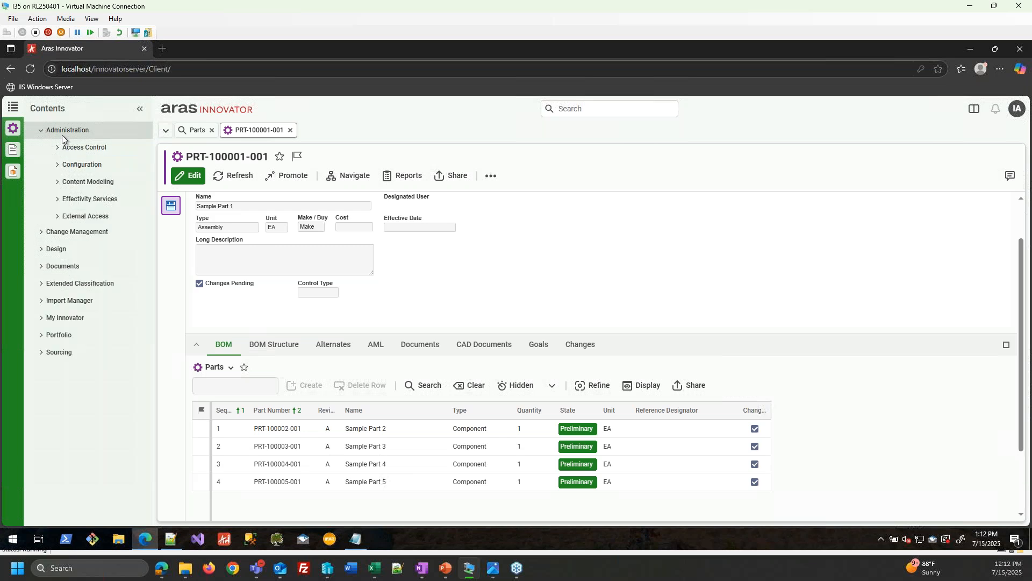
{"action": "left_click", "coordinate": [99, 164]}
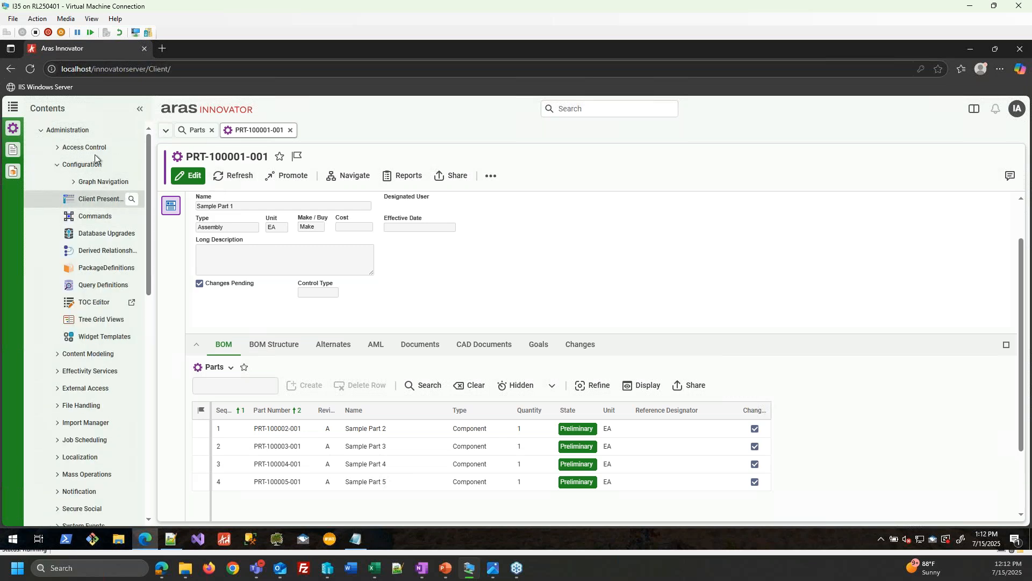
{"action": "left_click", "coordinate": [97, 201]}
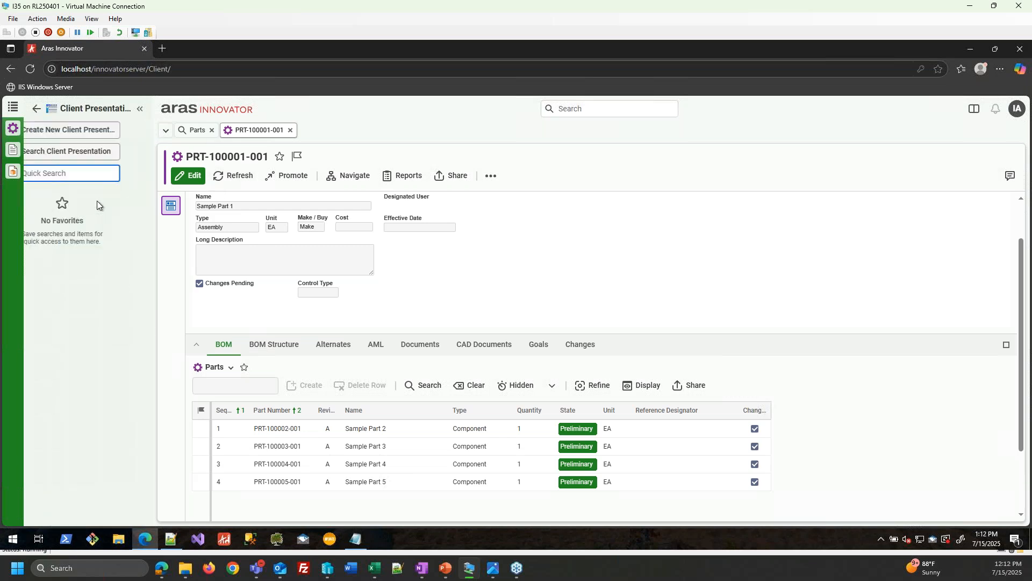
{"action": "left_click", "coordinate": [104, 152]}
{"action": "left_click", "coordinate": [192, 176]}
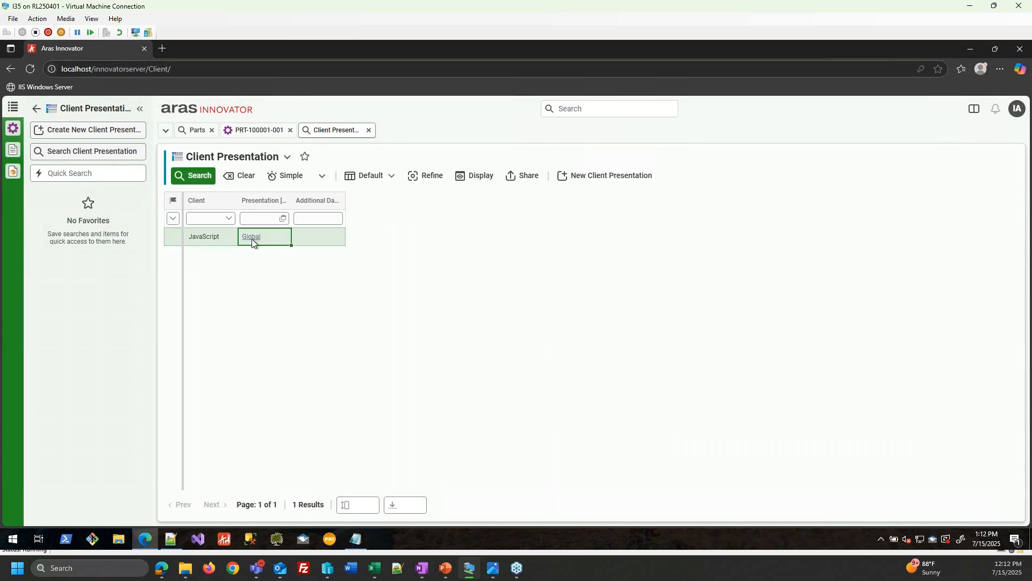
{"action": "double_click", "coordinate": [252, 239]}
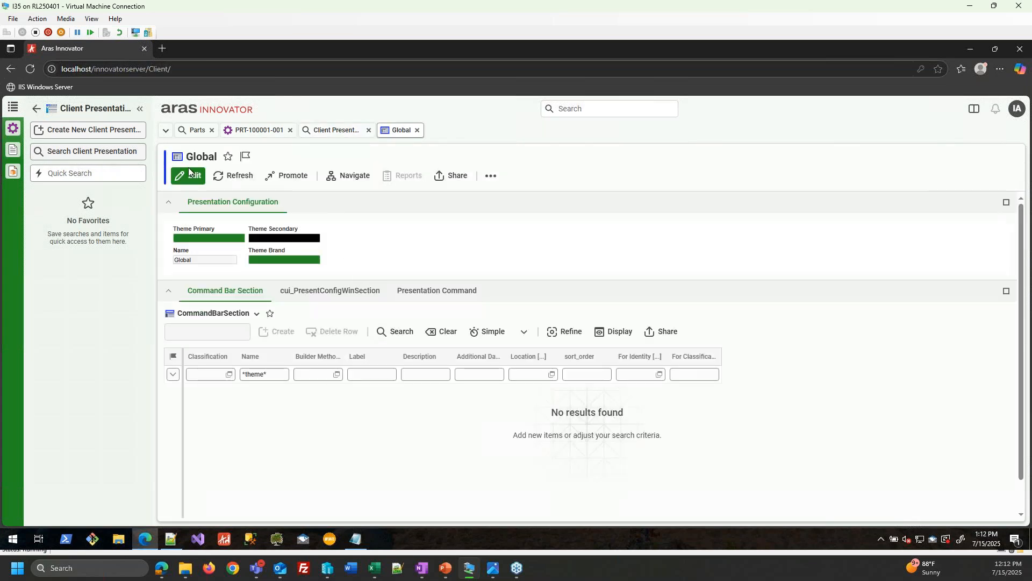
- Put the Global presentation into edit mode and bring up the Theme Primary Color dialog
{"action": "left_click", "coordinate": [188, 174]}
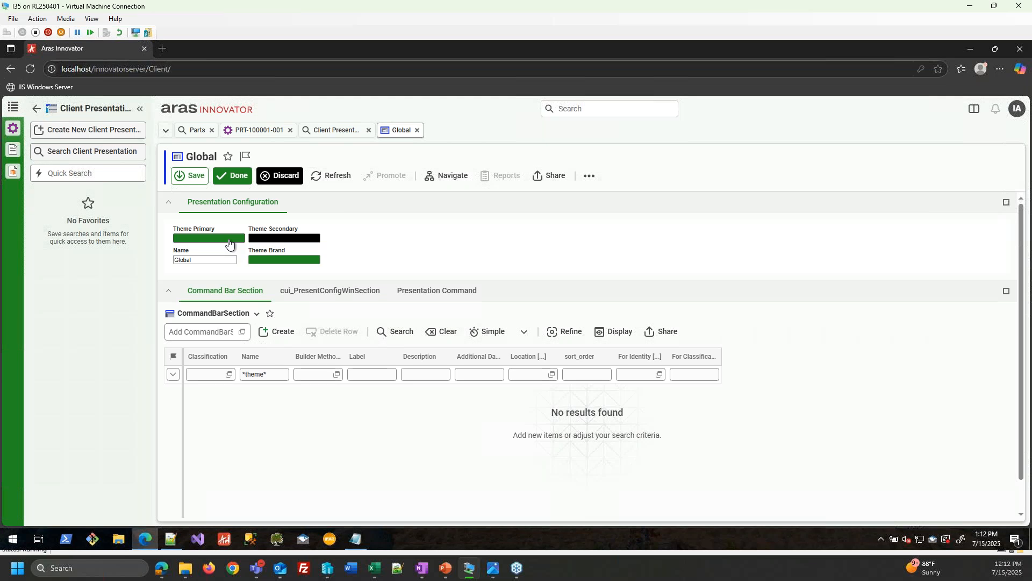
{"action": "key", "text": "alt+Tab"}
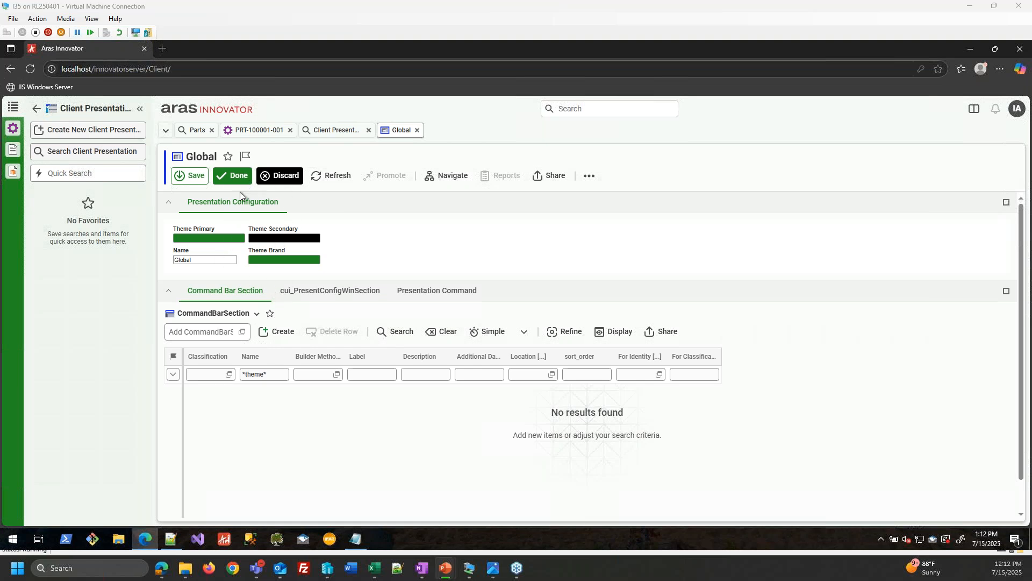
{"action": "left_click", "coordinate": [283, 173]}
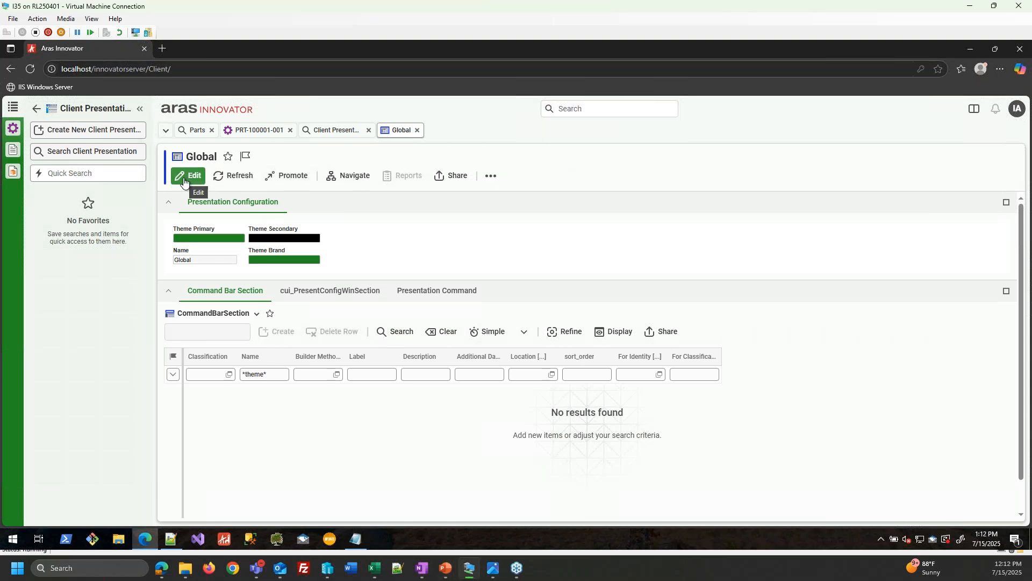
{"action": "left_click", "coordinate": [184, 177]}
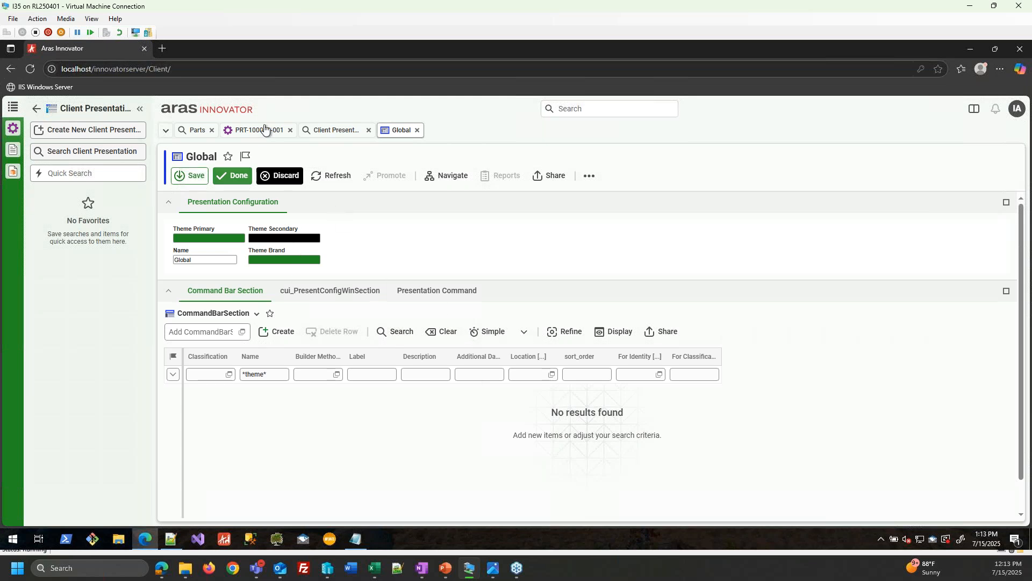
{"action": "left_click", "coordinate": [196, 130]}
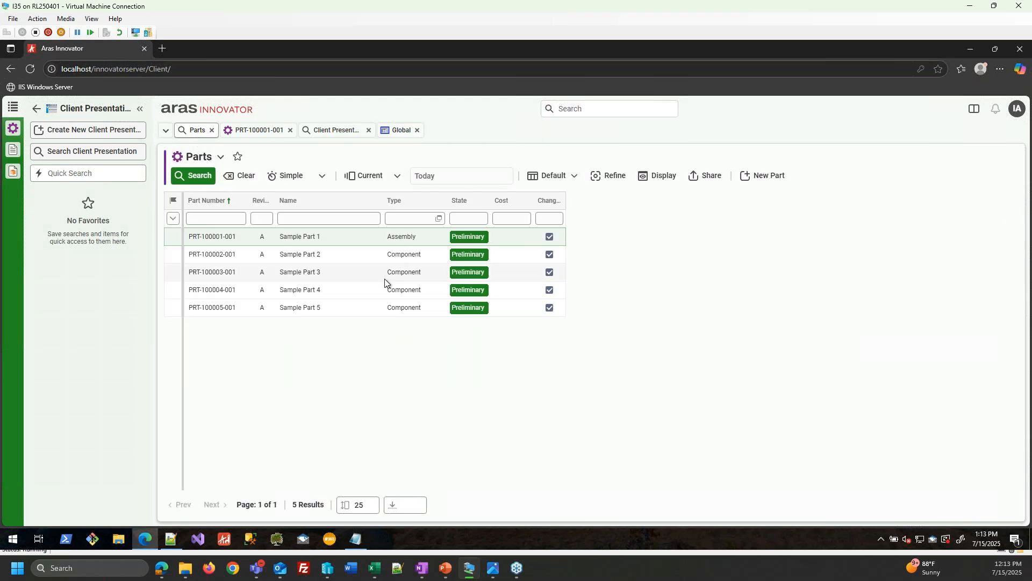
{"action": "left_click", "coordinate": [352, 258]}
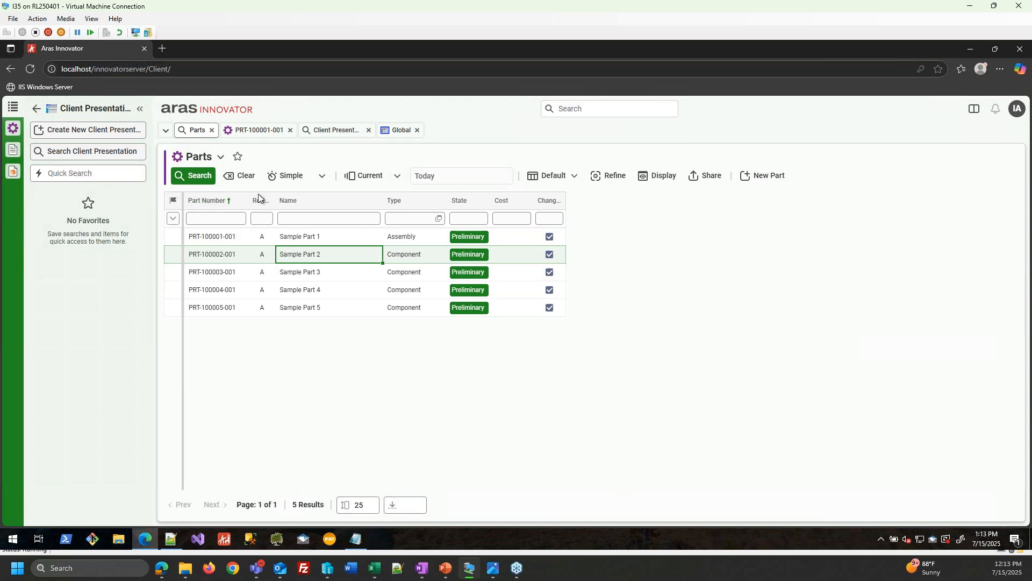
{"action": "left_click", "coordinate": [395, 132]}
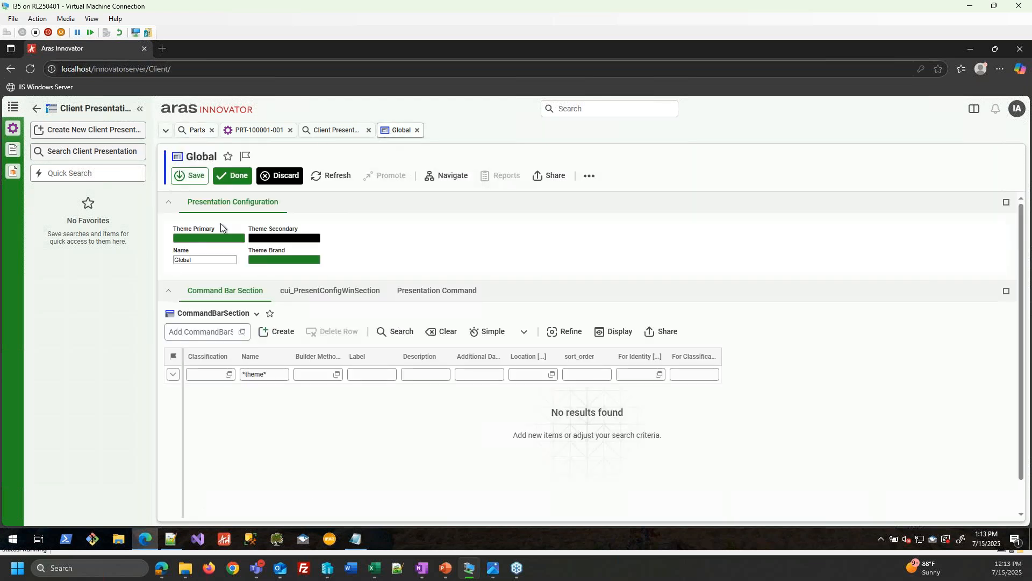
{"action": "left_click", "coordinate": [218, 237]}
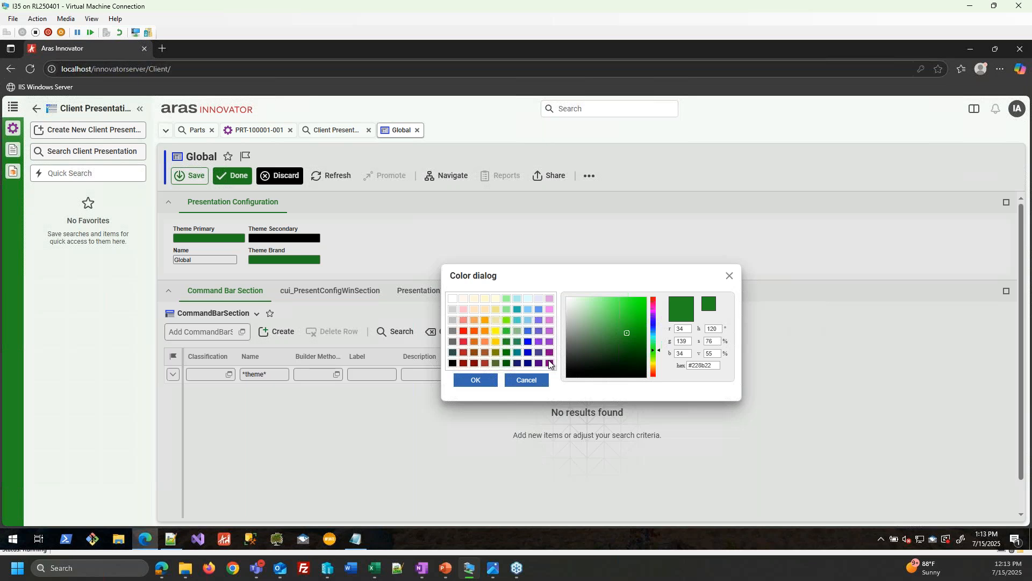
- Set Theme Primary to red, Theme Secondary to blue, Theme Brand to black, then save
{"action": "left_click", "coordinate": [463, 331]}
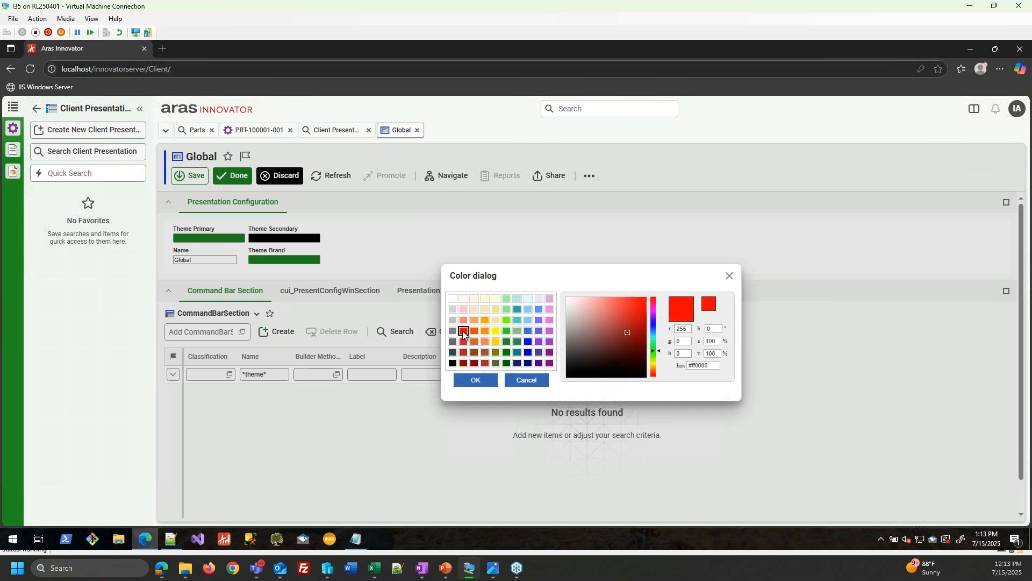
{"action": "left_click", "coordinate": [473, 381]}
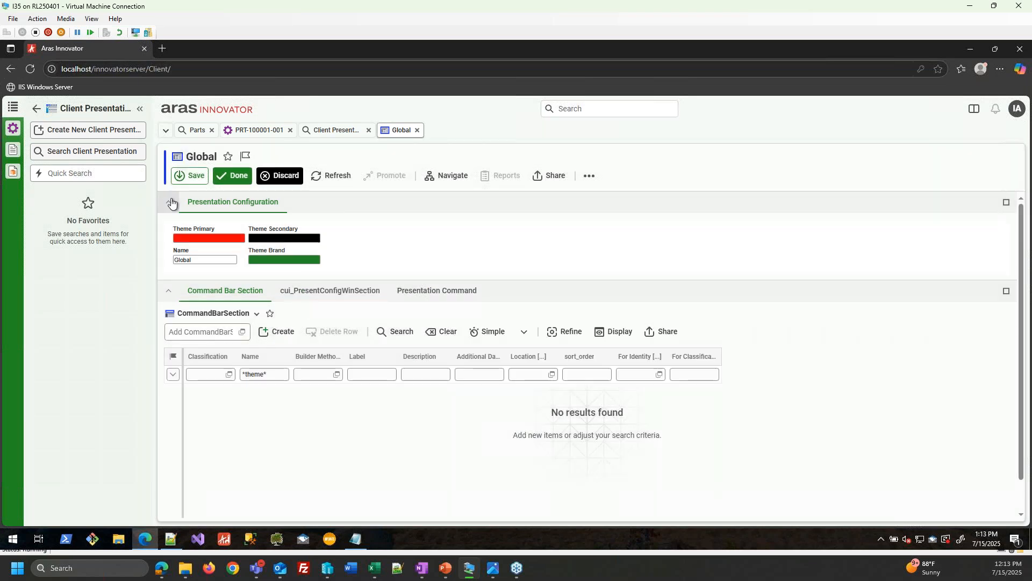
{"action": "left_click", "coordinate": [272, 238]}
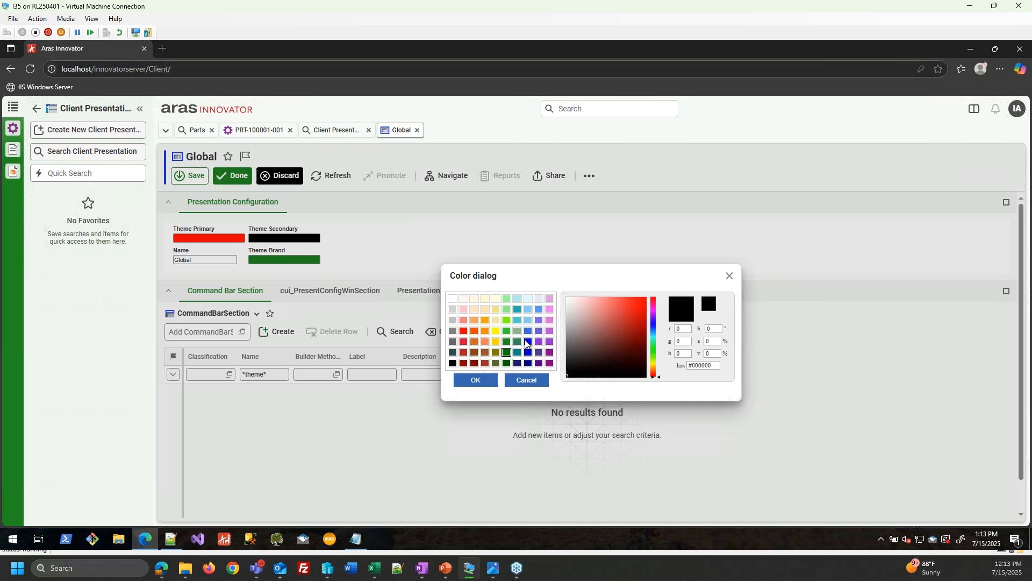
{"action": "left_click", "coordinate": [527, 342]}
{"action": "left_click", "coordinate": [475, 380]}
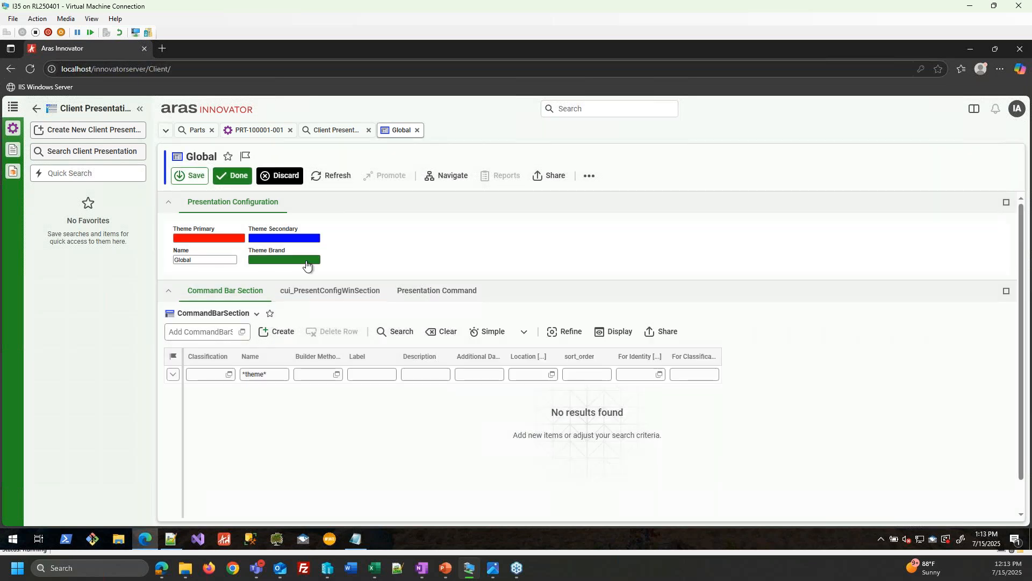
{"action": "left_click", "coordinate": [306, 263]}
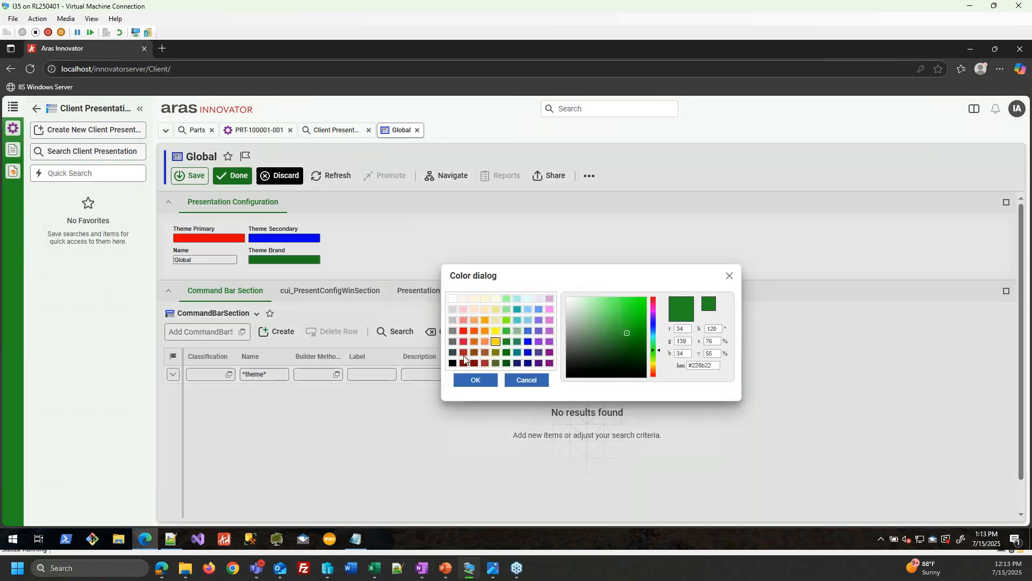
{"action": "left_click", "coordinate": [453, 363]}
{"action": "left_click", "coordinate": [473, 380]}
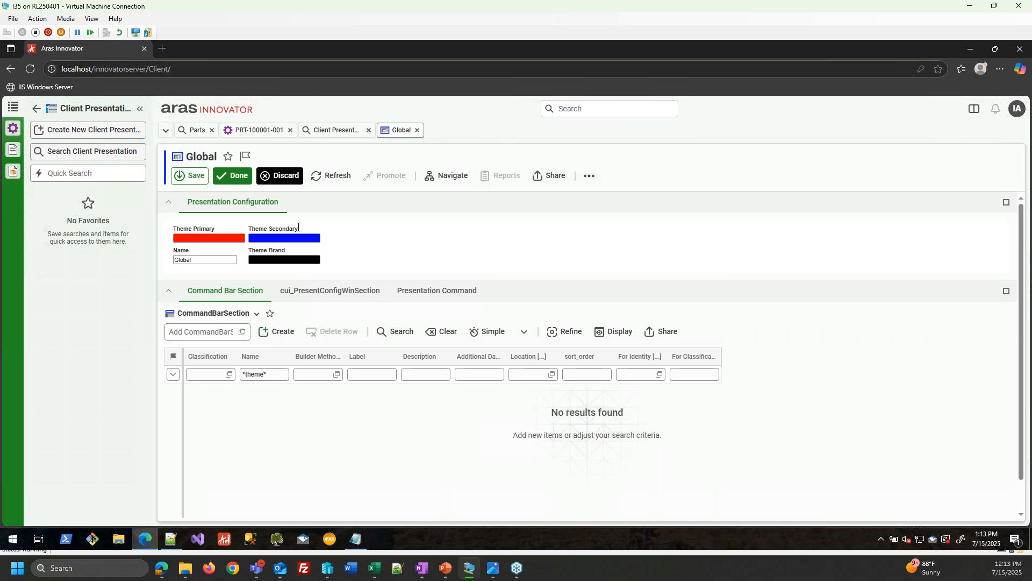
{"action": "left_click", "coordinate": [232, 176]}
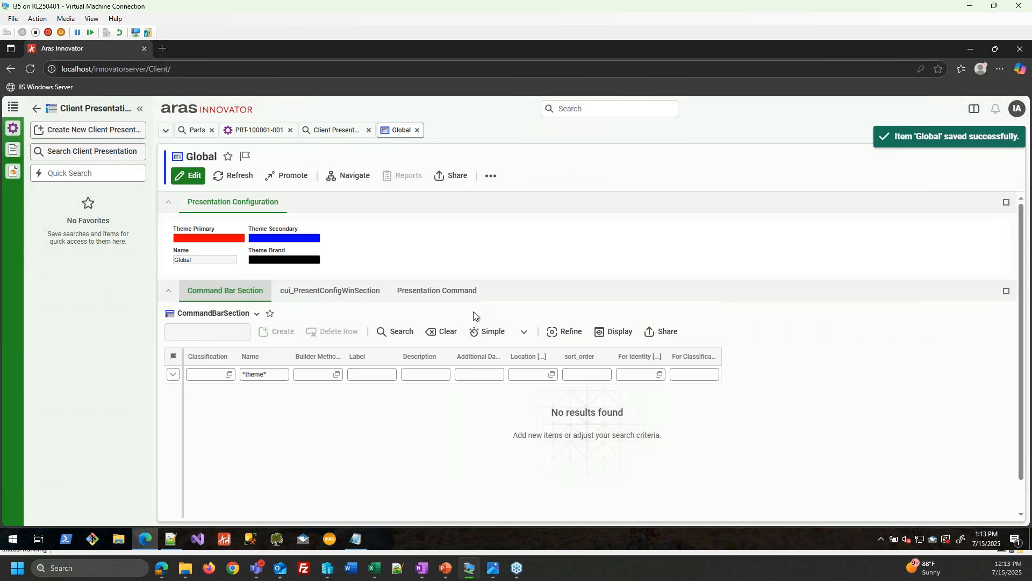
- Reload the client to apply the red theme and list all parts with Search Parts
{"action": "left_click", "coordinate": [33, 69]}
{"action": "left_click", "coordinate": [563, 125]}
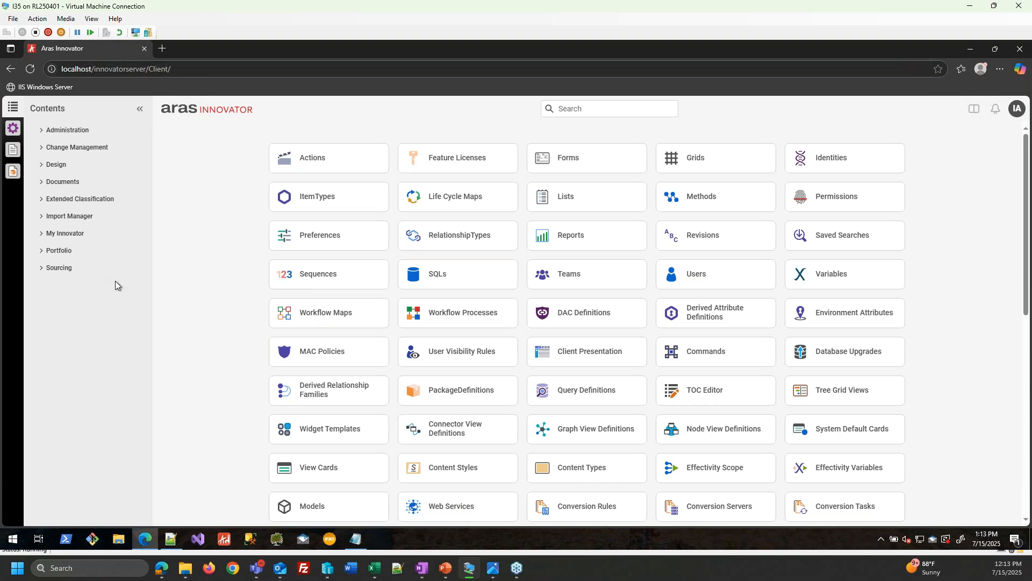
{"action": "left_click", "coordinate": [75, 146]}
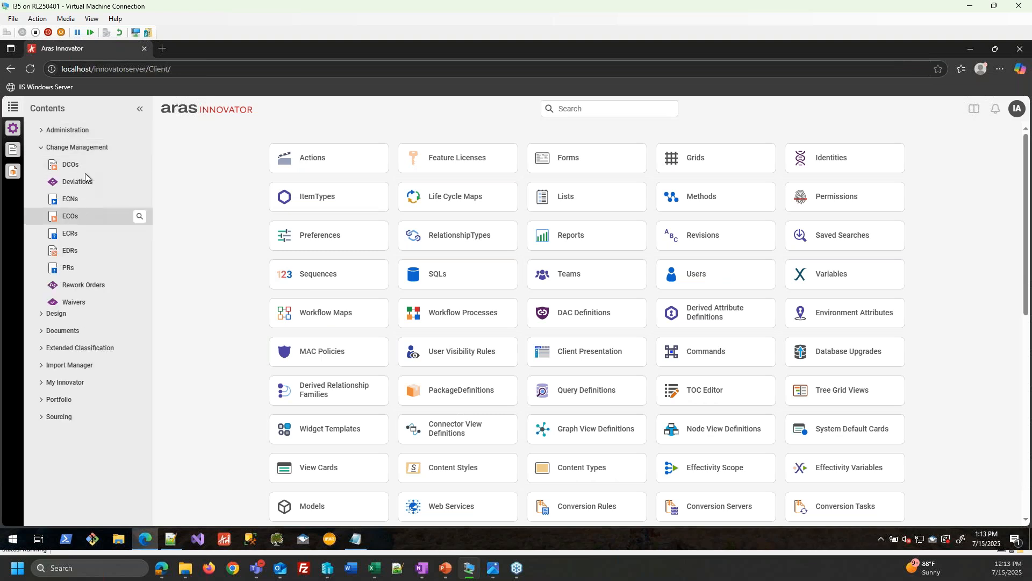
{"action": "left_click", "coordinate": [12, 129]}
{"action": "left_click", "coordinate": [101, 155]}
{"action": "left_click", "coordinate": [197, 188]}
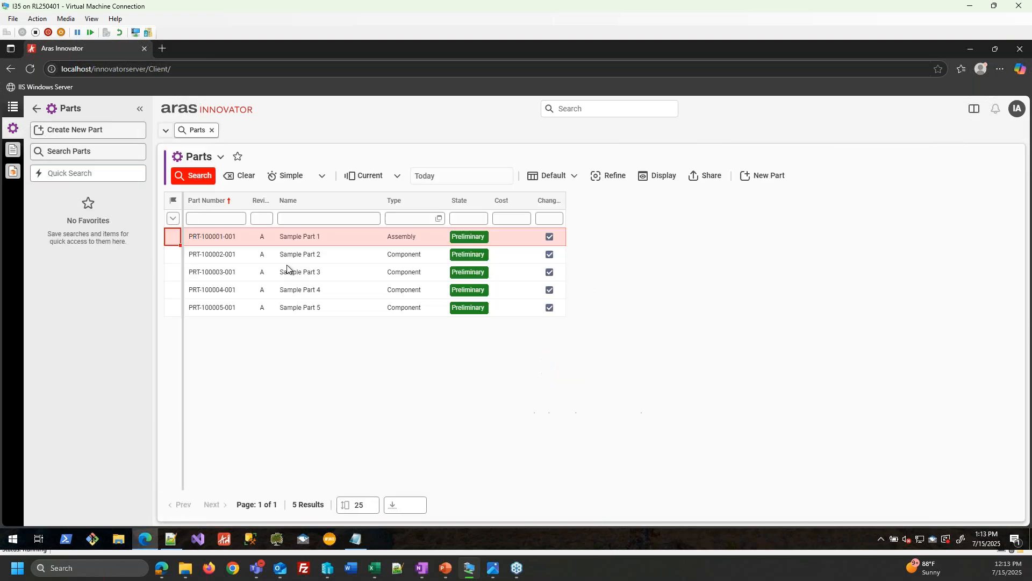
{"action": "left_click", "coordinate": [243, 256]}
{"action": "left_click", "coordinate": [239, 277]}
{"action": "left_click", "coordinate": [235, 295]}
{"action": "left_click", "coordinate": [234, 306]}
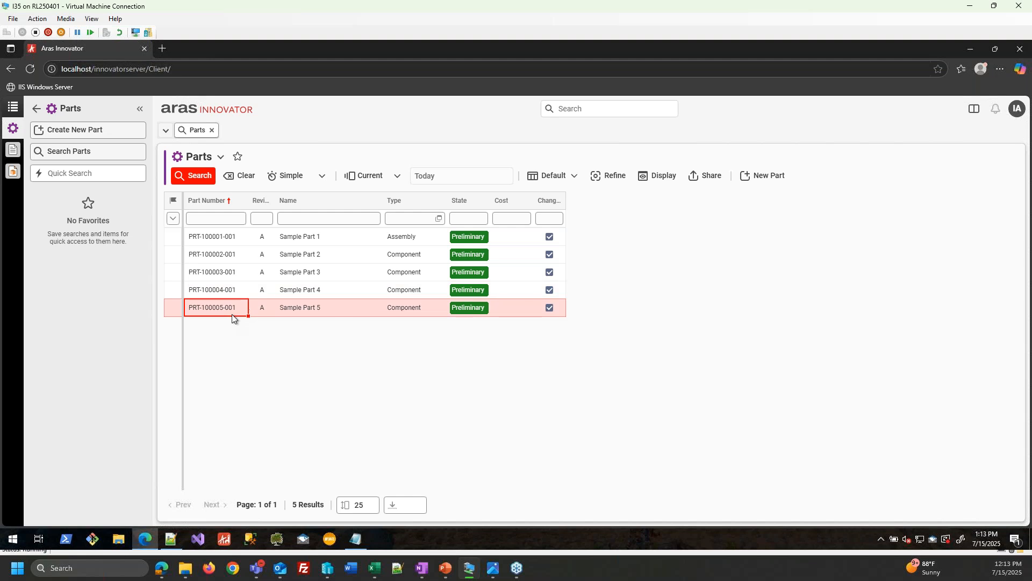
- Open PRT-100001-001, enter and discard edit mode, then close its tab
{"action": "right_click", "coordinate": [223, 240]}
{"action": "left_click", "coordinate": [246, 250]}
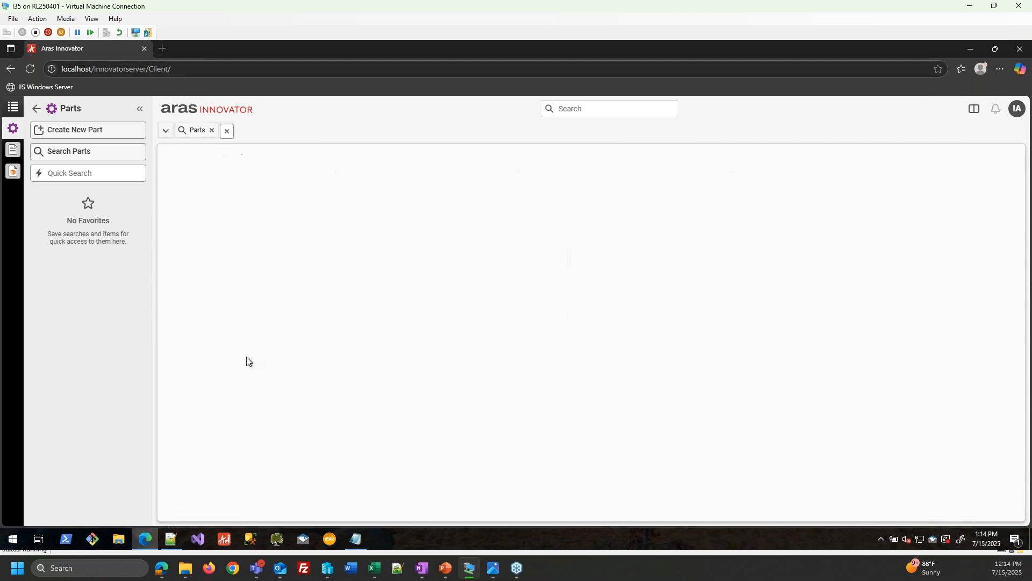
{"action": "left_click", "coordinate": [189, 176]}
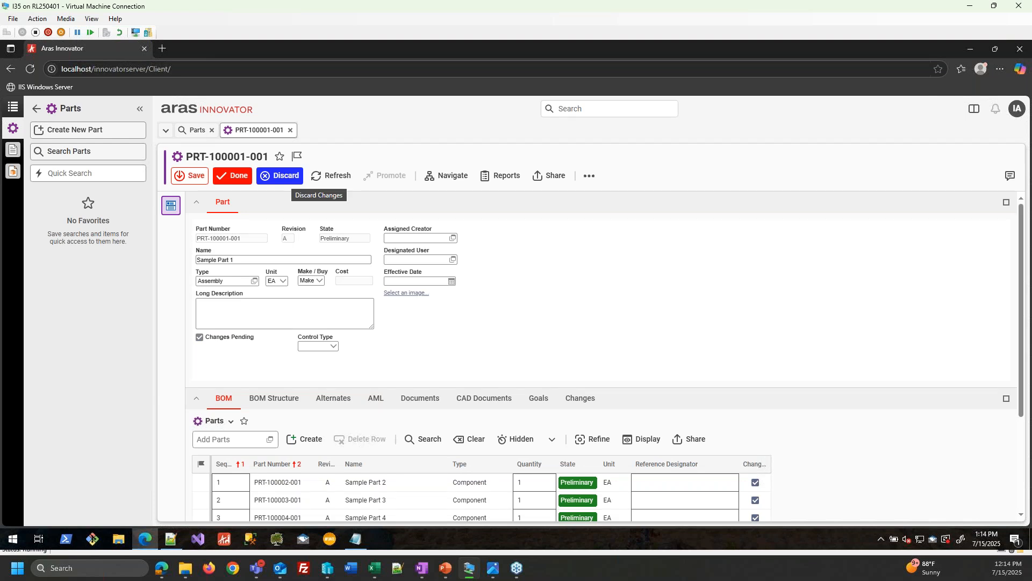
{"action": "left_click", "coordinate": [280, 176]}
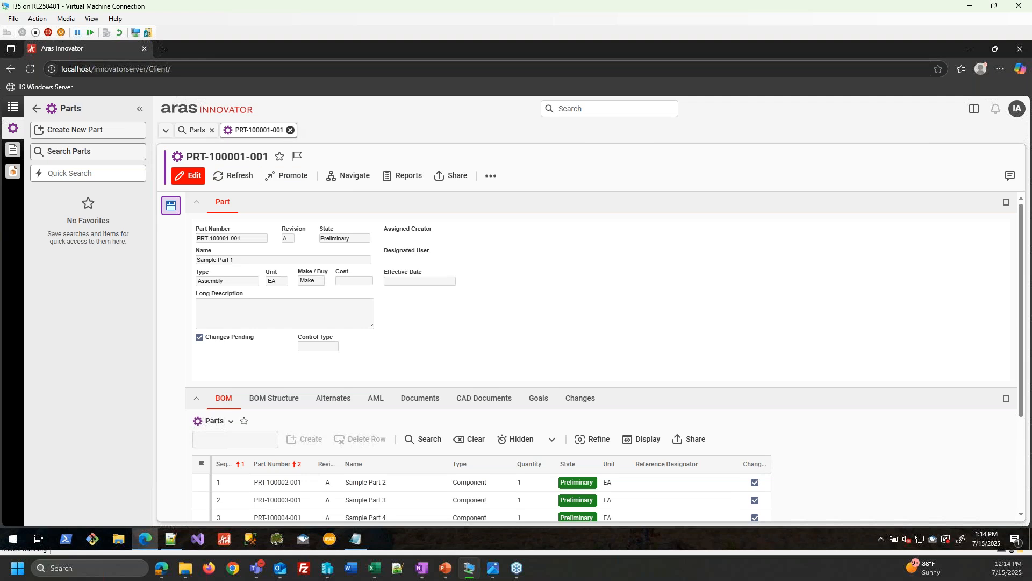
{"action": "left_click", "coordinate": [290, 131]}
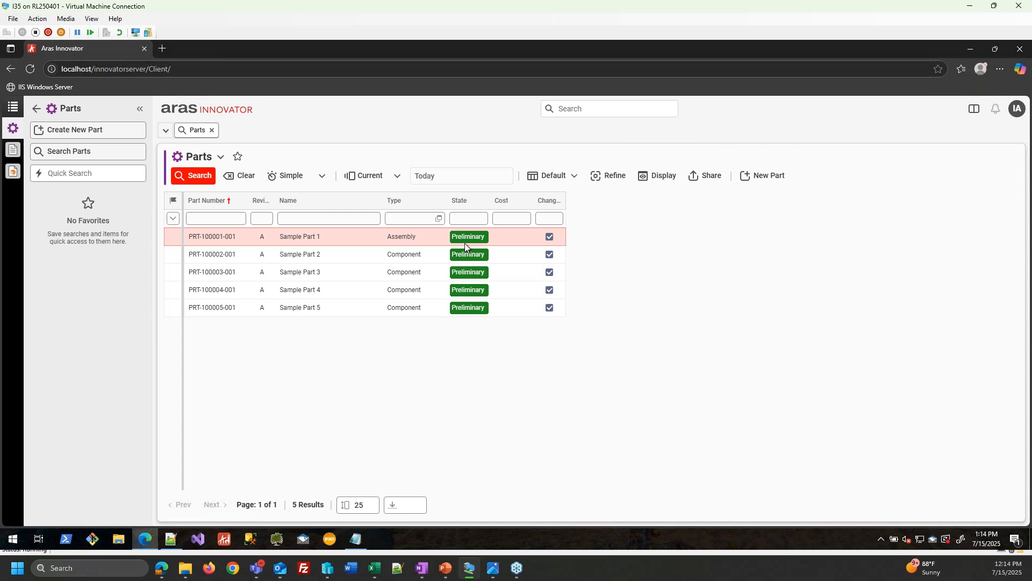
- Open the Part ItemType in edit mode and view its Part State - Prelim rule in Manage Rules
{"action": "left_click", "coordinate": [13, 107]}
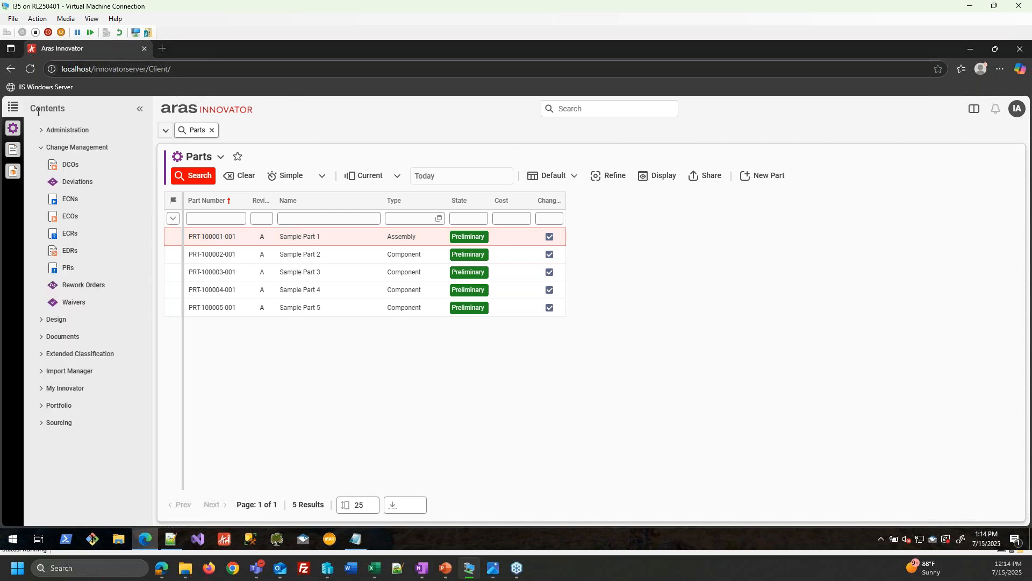
{"action": "left_click", "coordinate": [70, 129]}
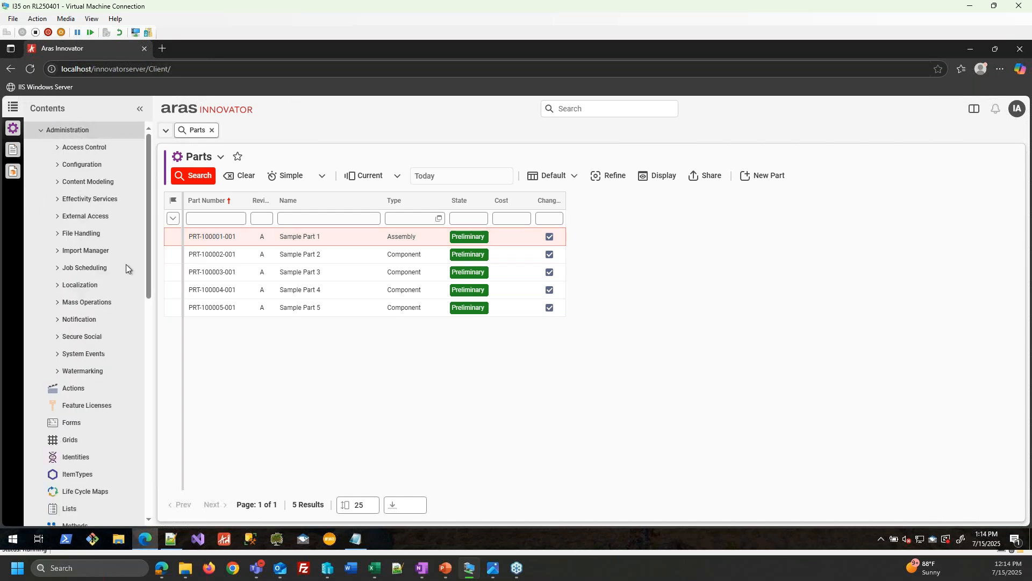
{"action": "left_click", "coordinate": [84, 472]}
{"action": "type", "text": "Par"}
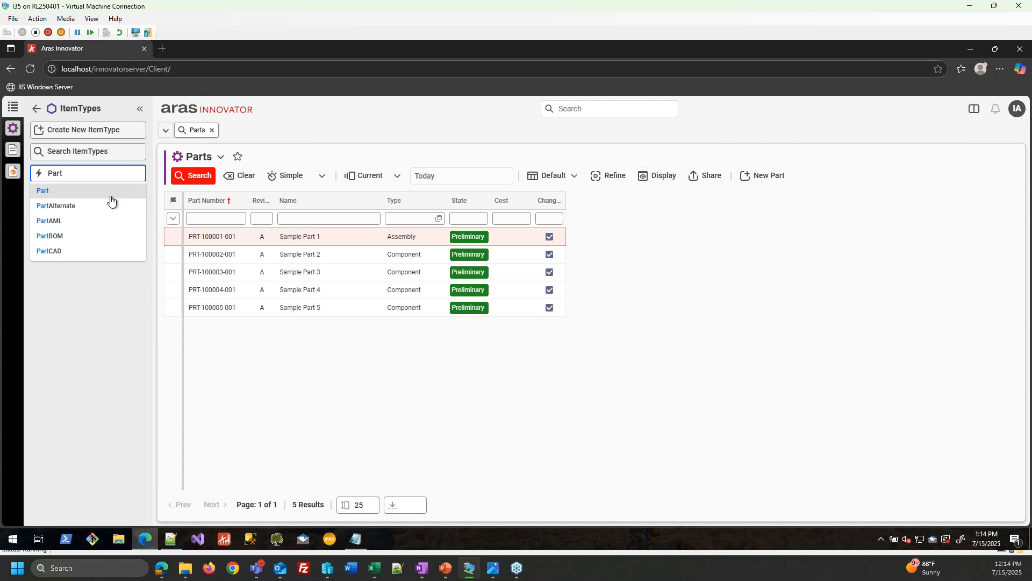
{"action": "type", "text": "t"}
{"action": "left_click", "coordinate": [111, 200]}
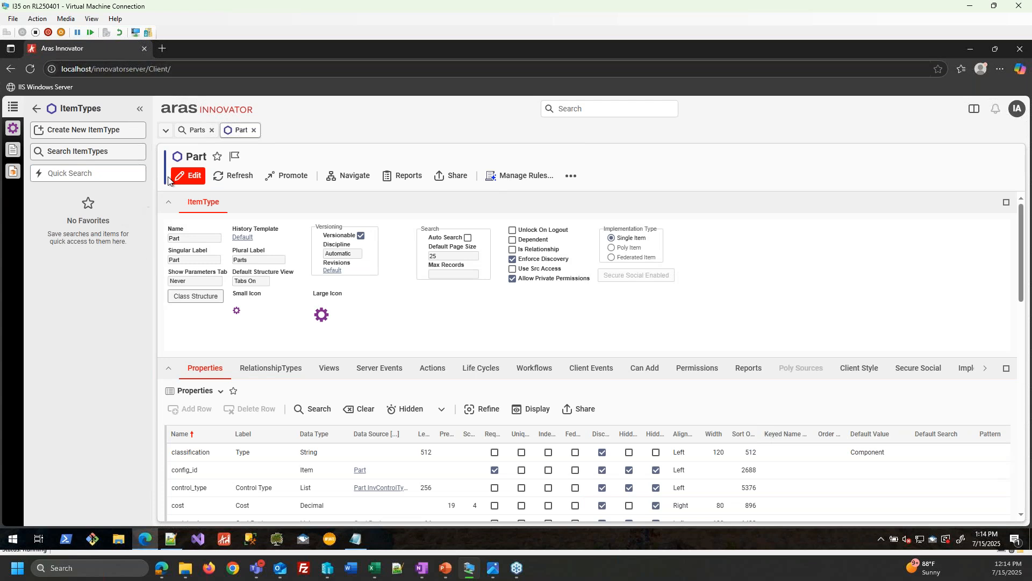
{"action": "left_click", "coordinate": [188, 175]}
{"action": "left_click", "coordinate": [618, 176]}
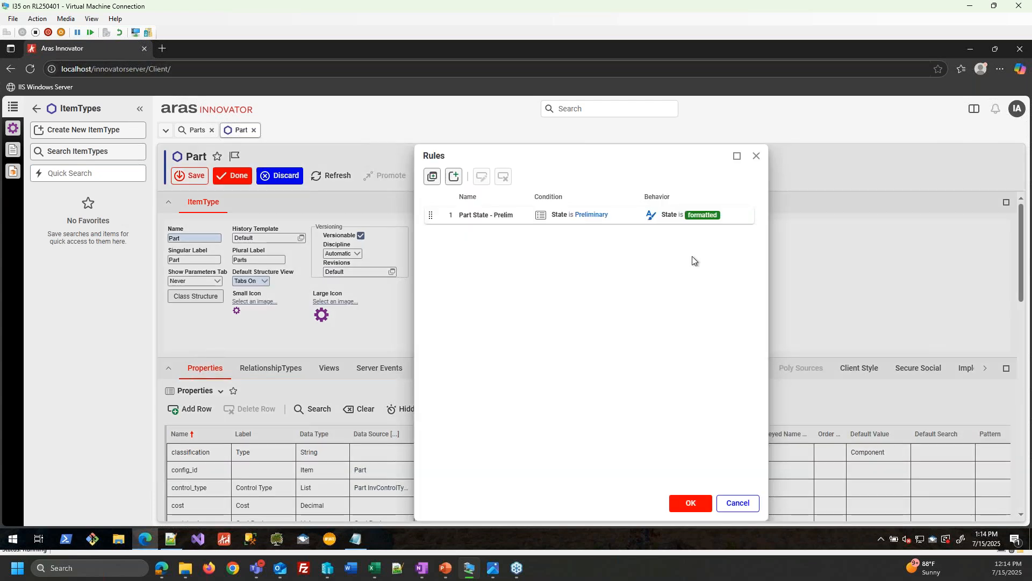
{"action": "left_click", "coordinate": [488, 216]}
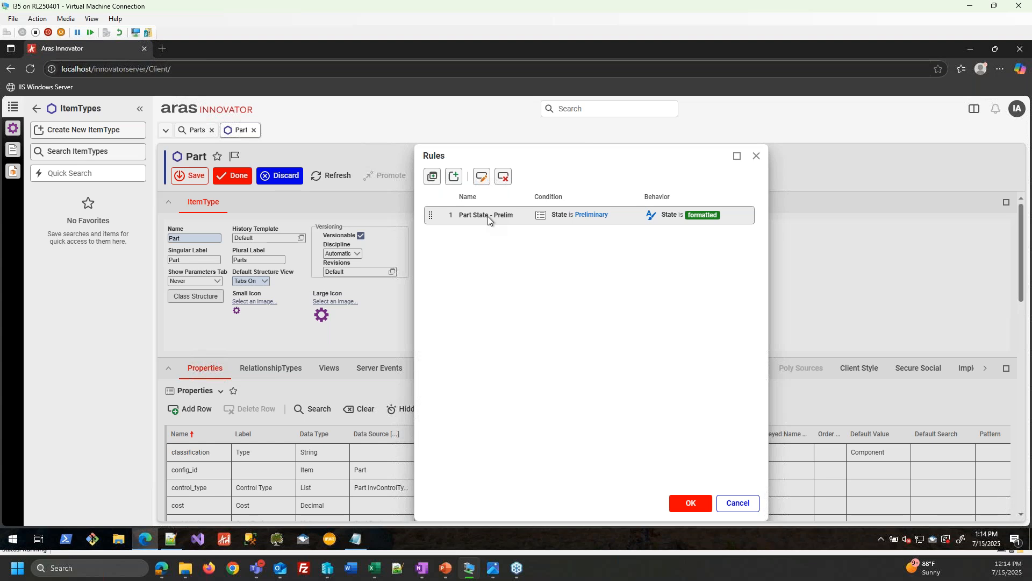
- Start a new rule Part State - Released with the condition State is Released
{"action": "left_click", "coordinate": [454, 177]}
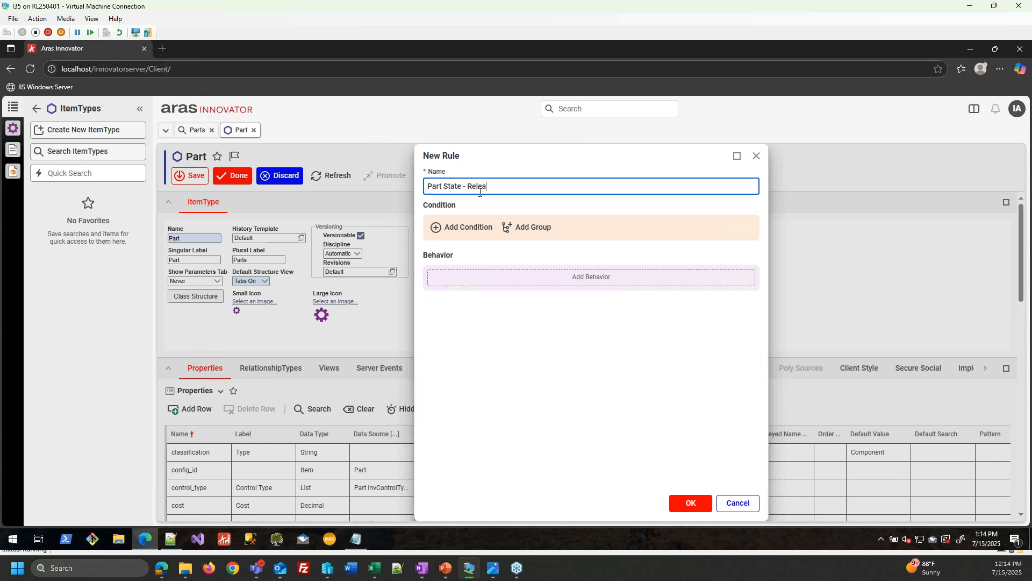
{"action": "left_click", "coordinate": [467, 226]}
{"action": "left_click", "coordinate": [524, 267]}
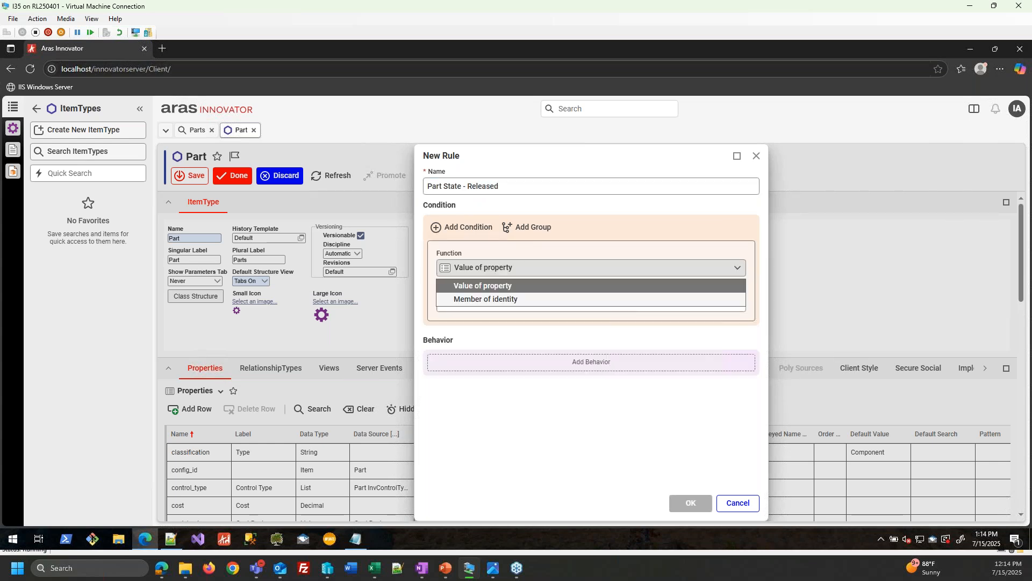
{"action": "left_click", "coordinate": [517, 285]}
{"action": "left_click", "coordinate": [498, 302]}
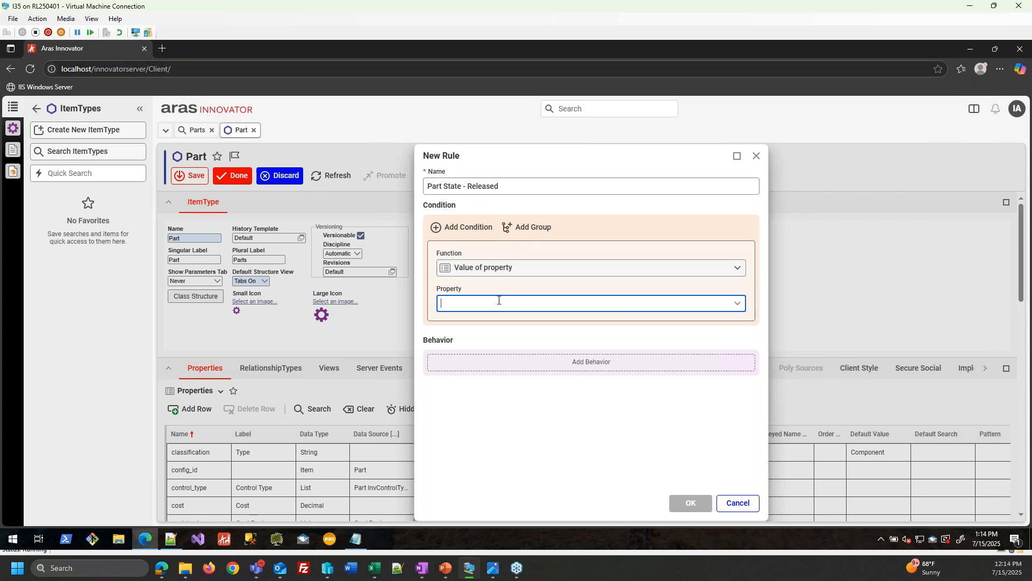
{"action": "left_click", "coordinate": [731, 305]}
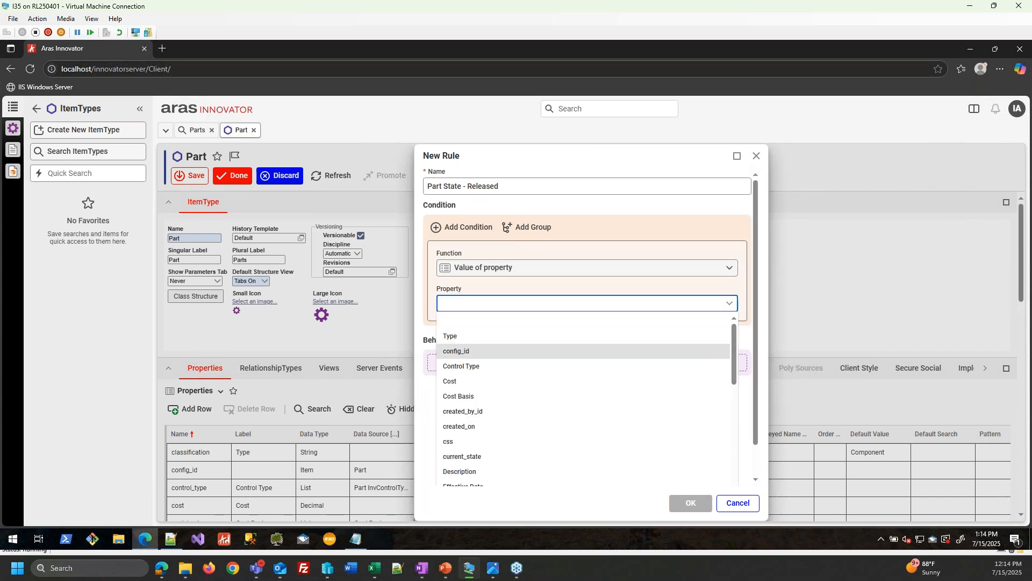
{"action": "scroll", "coordinate": [482, 448], "scroll_direction": "down", "scroll_amount": 2}
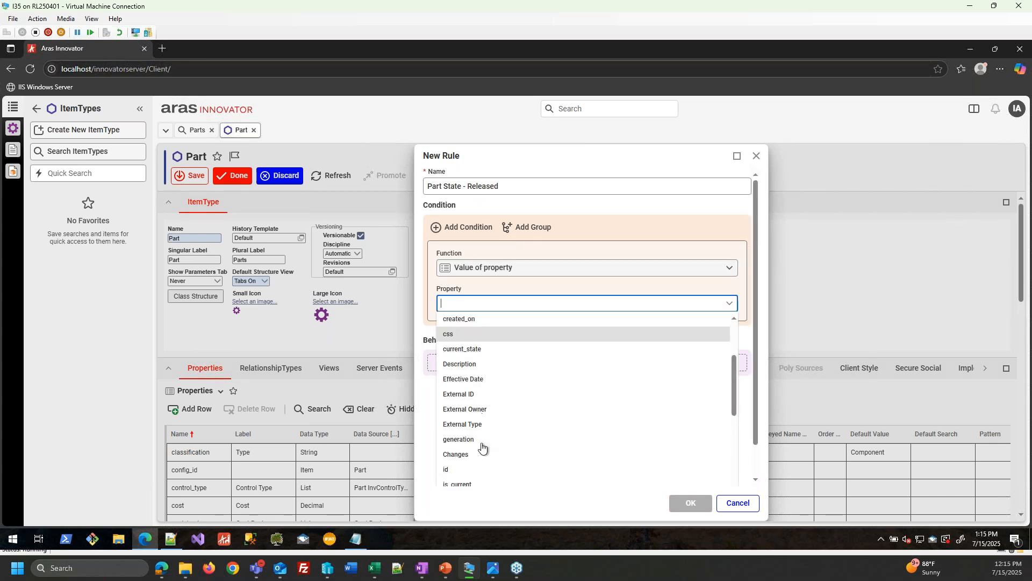
{"action": "type", "text": "State"}
{"action": "left_click", "coordinate": [470, 321]}
{"action": "left_click", "coordinate": [474, 342]}
{"action": "left_click", "coordinate": [474, 356]}
{"action": "left_click", "coordinate": [478, 371]}
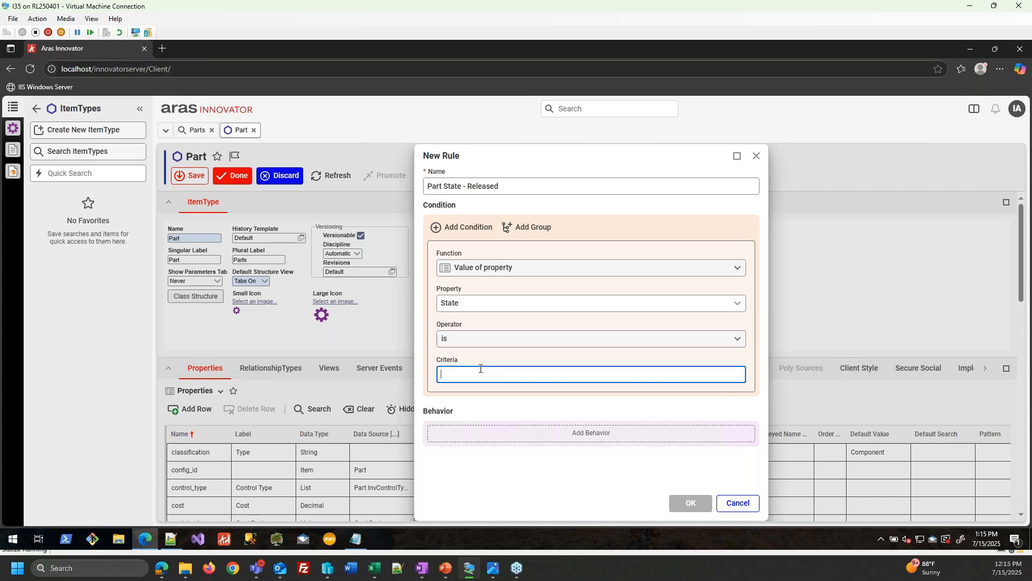
{"action": "type", "text": "Release"}
{"action": "left_click", "coordinate": [487, 515]}
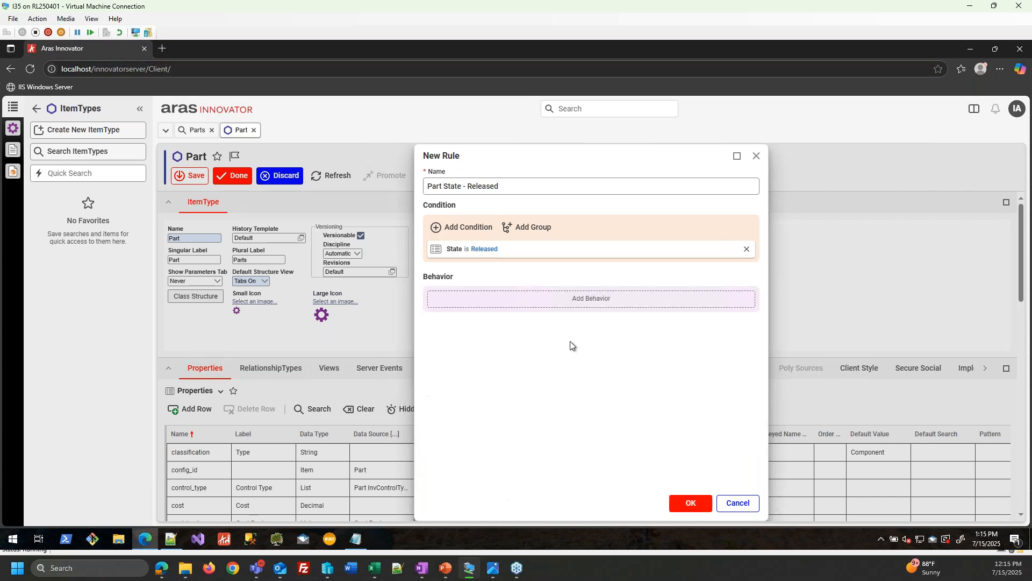
- Add a behavior formatting State with red background and white text, then save the rules
{"action": "left_click", "coordinate": [570, 307]}
{"action": "left_click", "coordinate": [518, 318]}
{"action": "left_click", "coordinate": [507, 349]}
{"action": "left_click", "coordinate": [502, 355]}
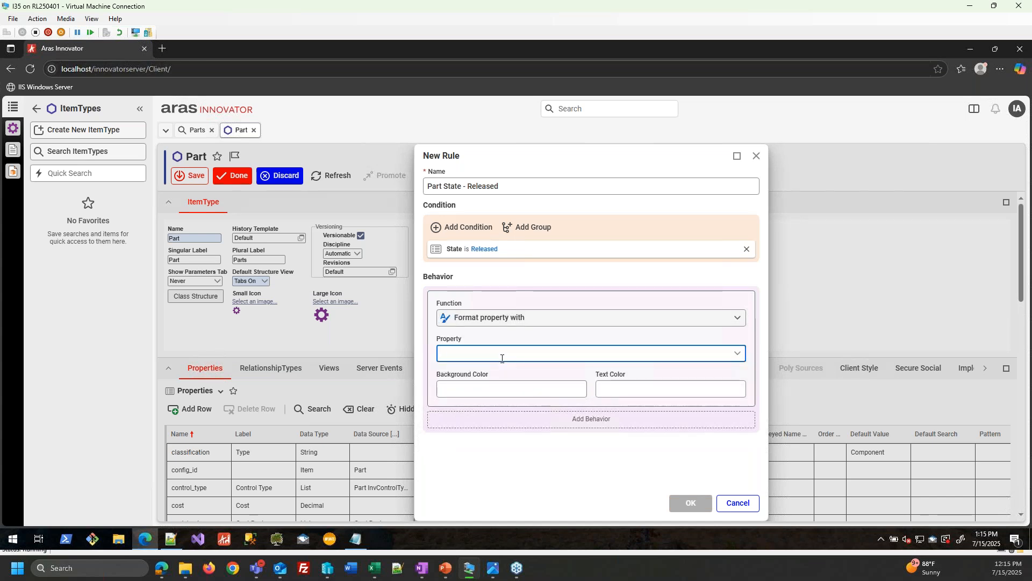
{"action": "type", "text": "State"}
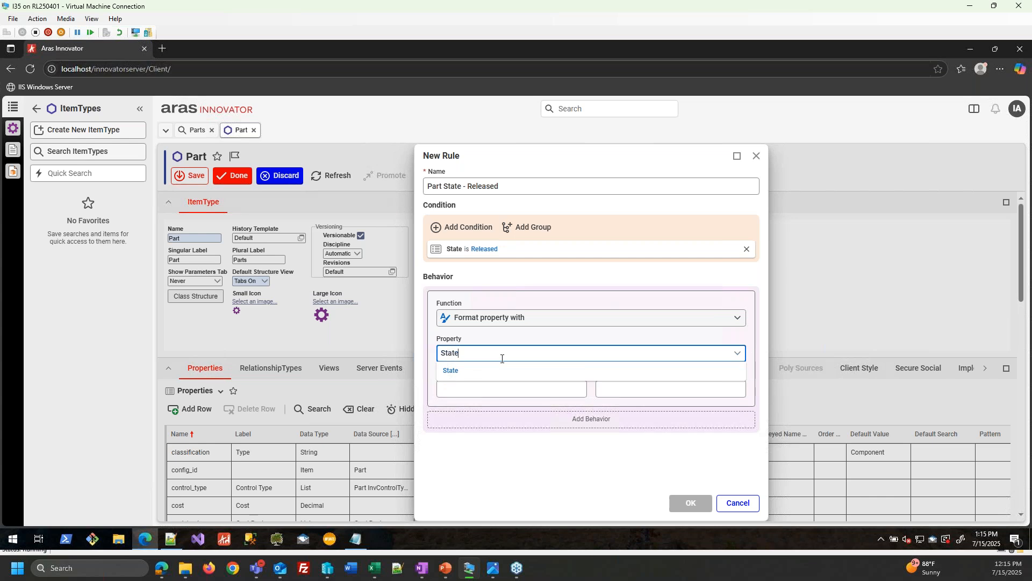
{"action": "key", "text": "Tab"}
{"action": "left_click", "coordinate": [484, 389]}
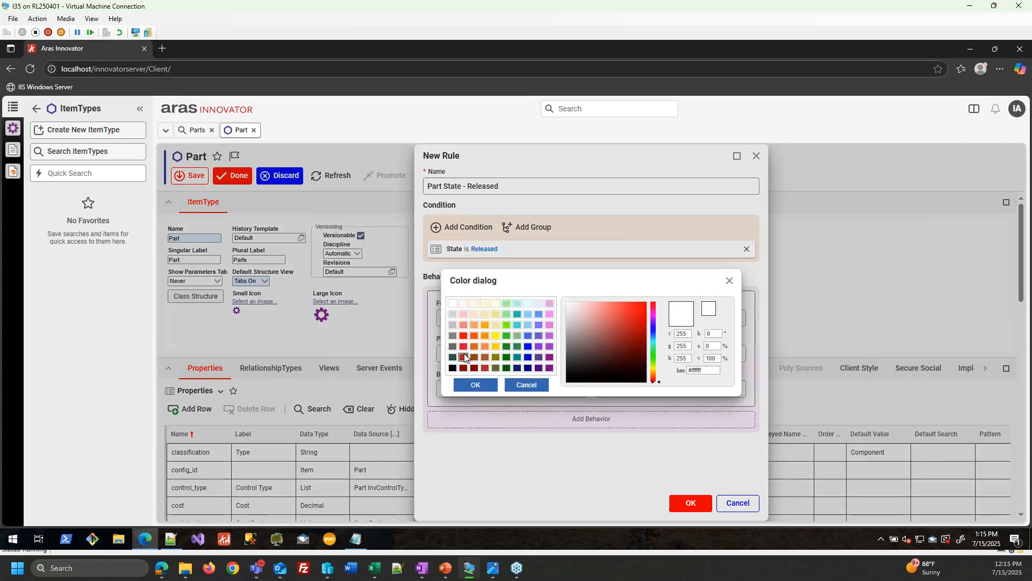
{"action": "left_click", "coordinate": [463, 336]}
{"action": "left_click", "coordinate": [475, 384]}
{"action": "left_click", "coordinate": [635, 396]}
{"action": "left_click", "coordinate": [452, 304]}
{"action": "left_click", "coordinate": [472, 385]}
{"action": "left_click", "coordinate": [701, 503]}
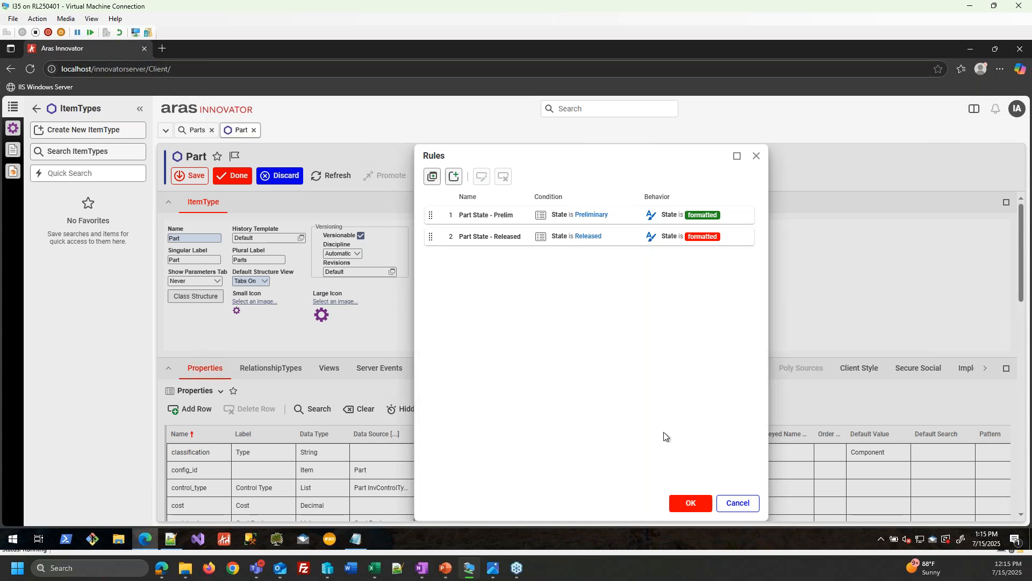
{"action": "left_click", "coordinate": [691, 502]}
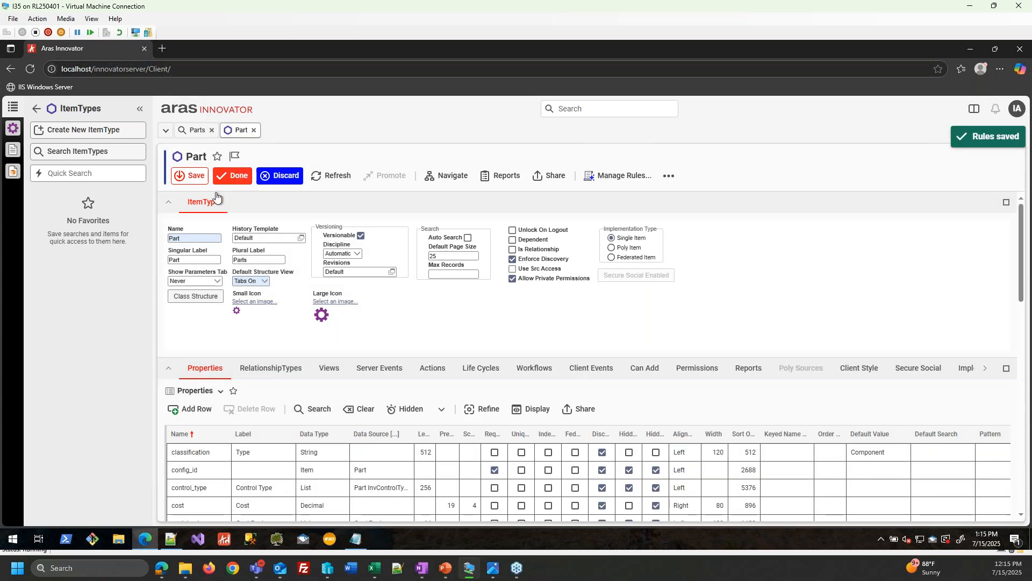
- Open part PRT-100001-001 and, from its Changes, open change order ECO-00001001
{"action": "left_click", "coordinate": [253, 130]}
{"action": "right_click", "coordinate": [314, 236]}
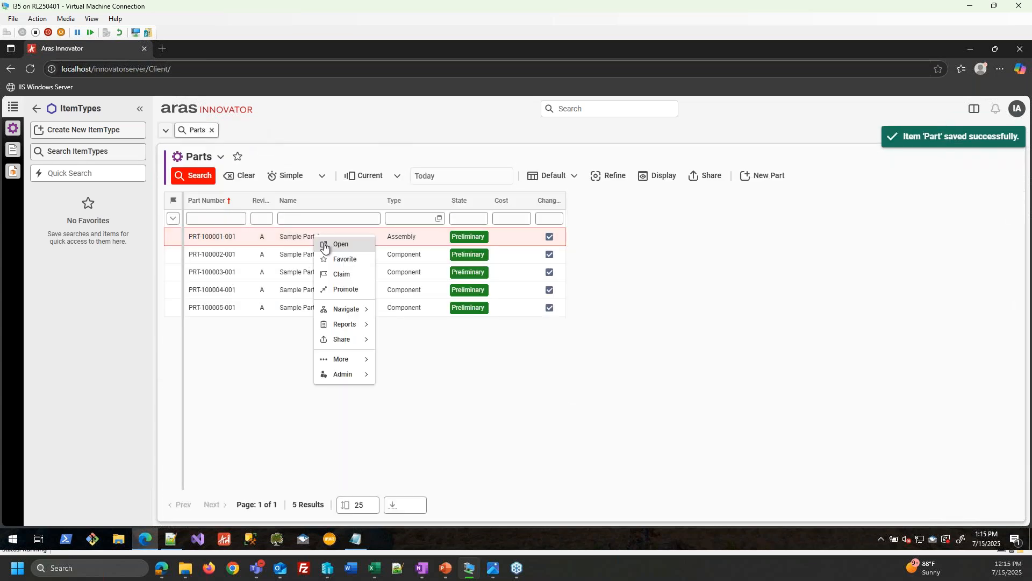
{"action": "left_click", "coordinate": [324, 245]}
{"action": "left_click", "coordinate": [497, 180]}
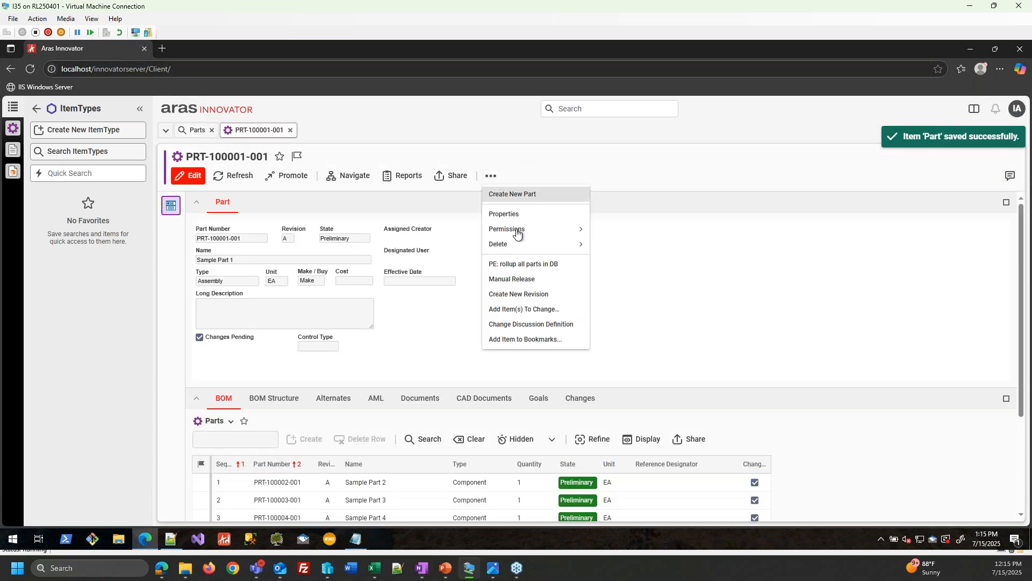
{"action": "left_click", "coordinate": [580, 397]}
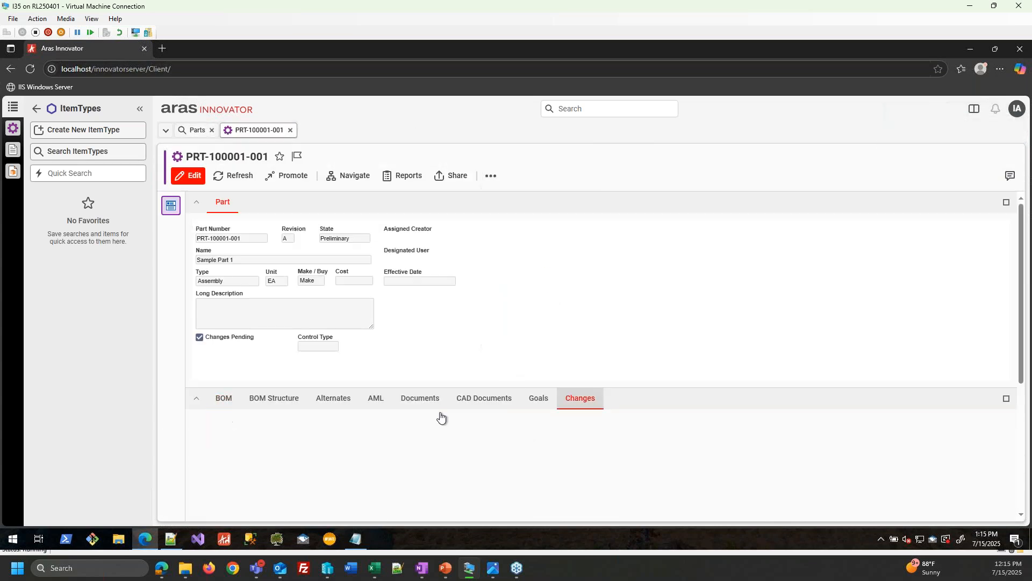
{"action": "left_click", "coordinate": [283, 471]}
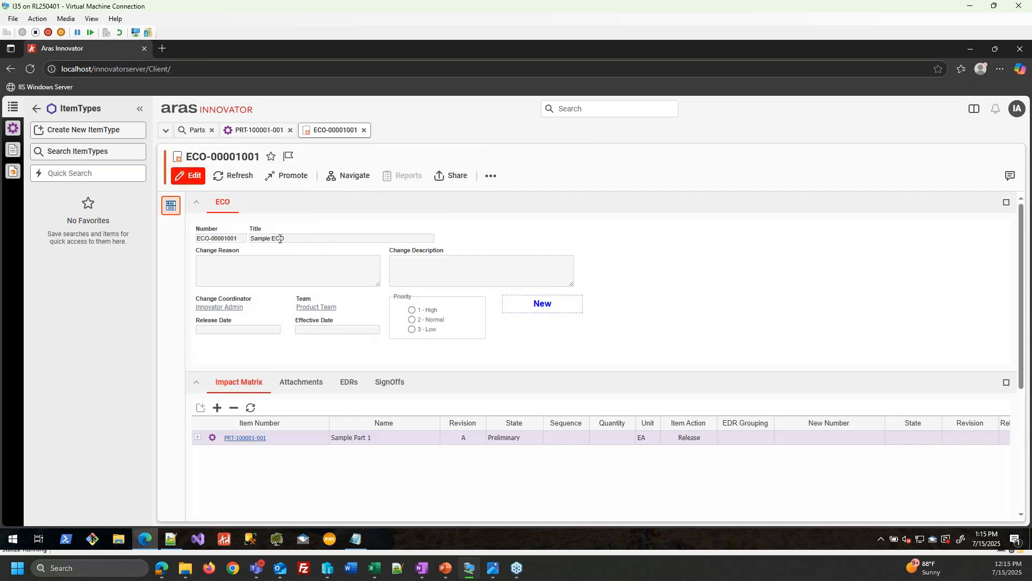
- In SignOffs, complete the Submit ECO activity with a Submit to Planning vote
{"action": "left_click", "coordinate": [389, 382]}
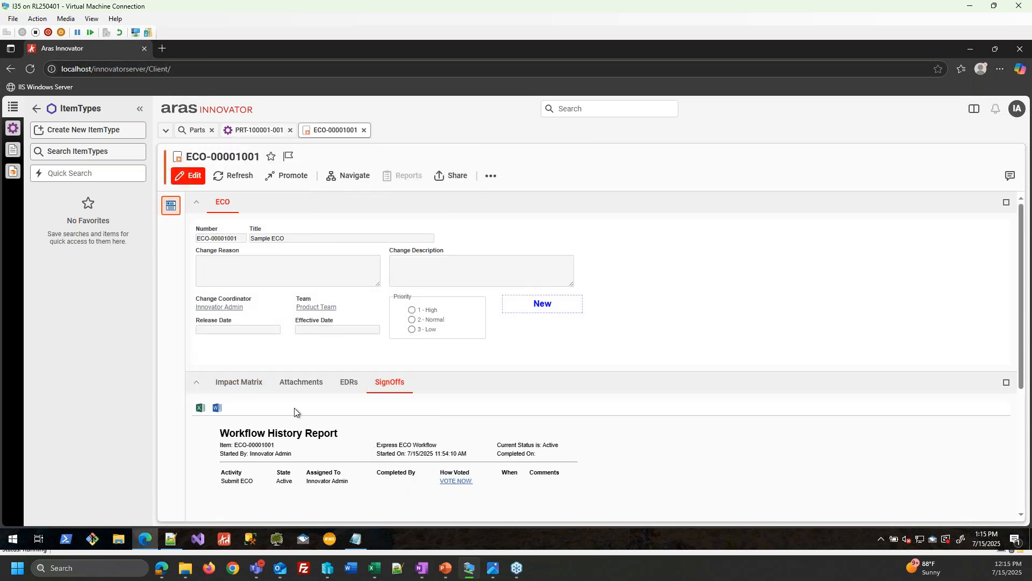
{"action": "left_click", "coordinate": [466, 481]}
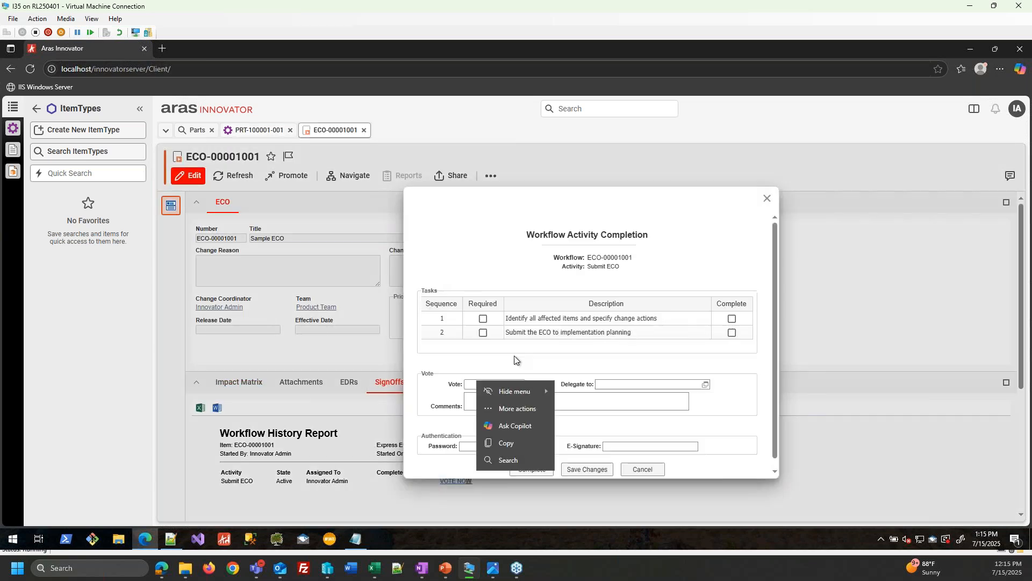
{"action": "left_click", "coordinate": [474, 385]}
{"action": "left_click", "coordinate": [475, 398]}
{"action": "left_click", "coordinate": [522, 470]}
- Complete the Planning activity with a Start Work vote
{"action": "left_click", "coordinate": [424, 490]}
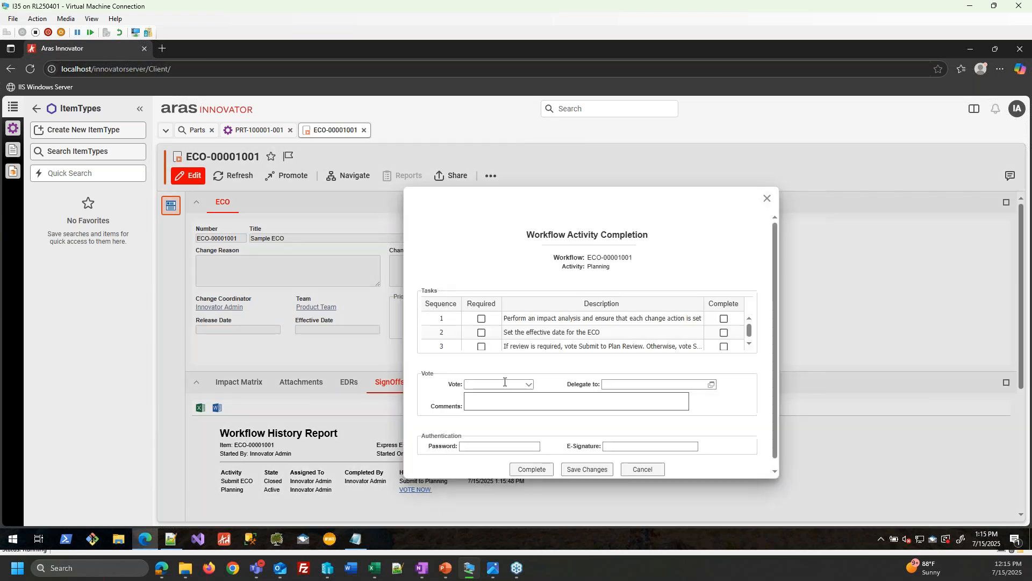
{"action": "left_click", "coordinate": [500, 385]}
{"action": "left_click", "coordinate": [476, 397]}
{"action": "left_click", "coordinate": [529, 472]}
- Vote Close Change on Draft Changes with the account password, then close the ECO
{"action": "scroll", "coordinate": [435, 468], "scroll_direction": "down", "scroll_amount": 1}
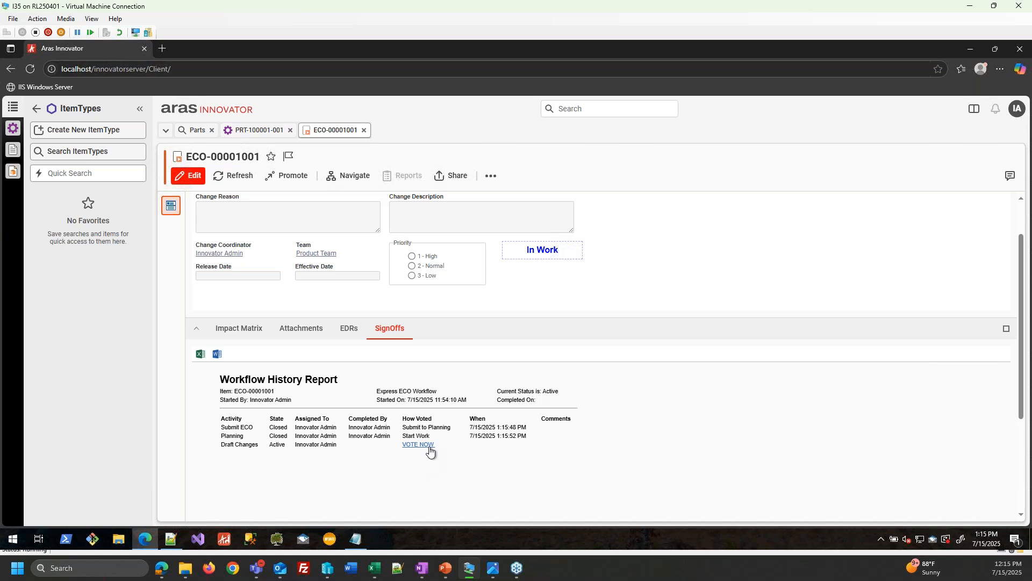
{"action": "left_click", "coordinate": [429, 445]}
{"action": "left_click", "coordinate": [490, 385]}
{"action": "left_click", "coordinate": [483, 394]}
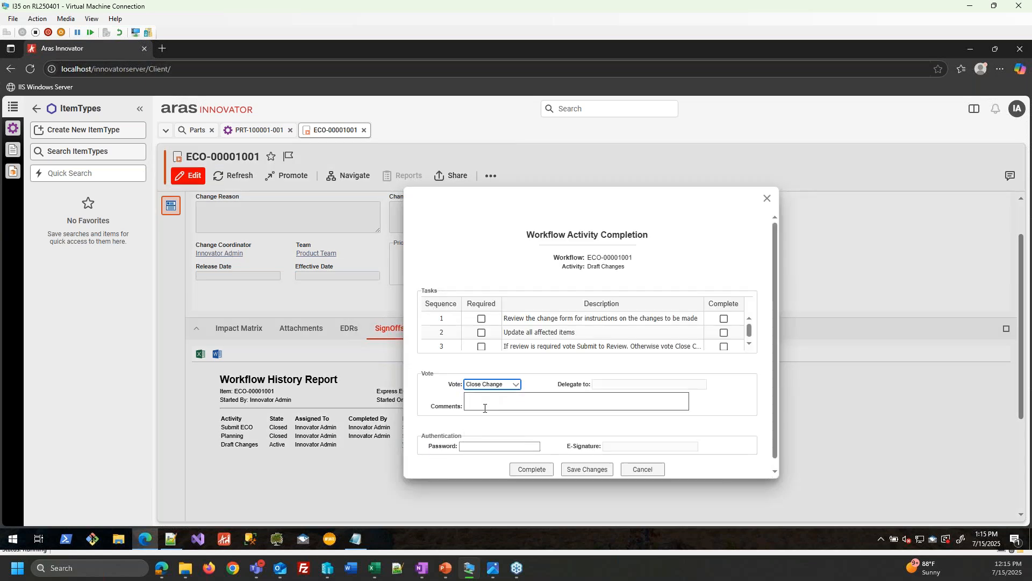
{"action": "left_click", "coordinate": [530, 473]}
{"action": "left_click", "coordinate": [694, 357]}
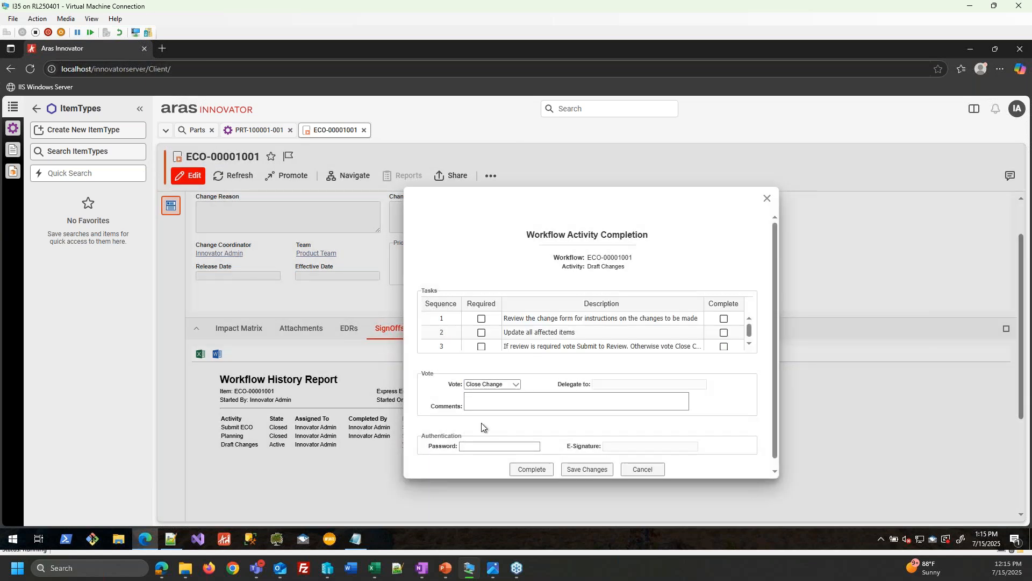
{"action": "left_click", "coordinate": [487, 447]}
{"action": "type", "text": "innovator"}
{"action": "left_click", "coordinate": [532, 469]}
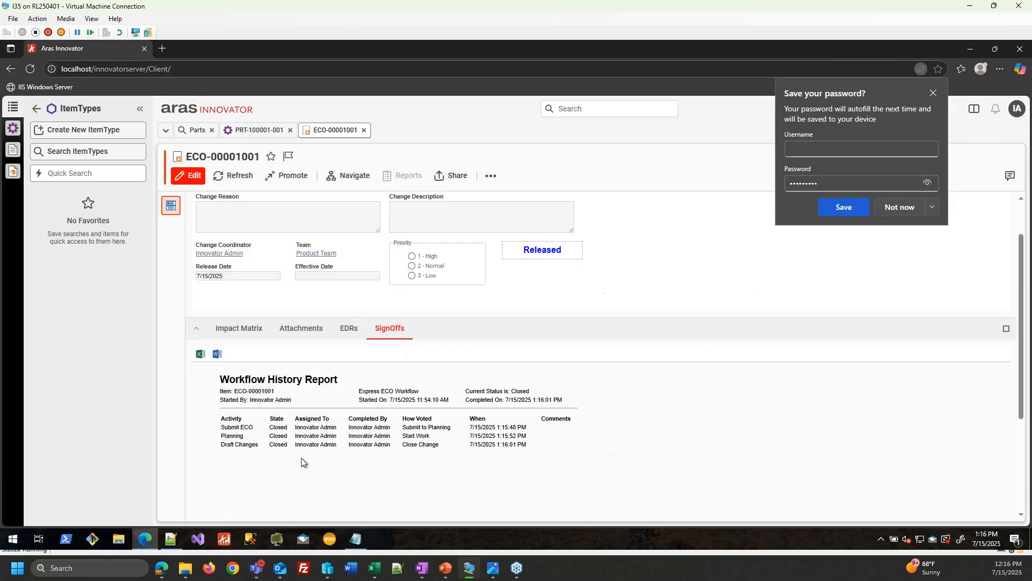
{"action": "left_click", "coordinate": [364, 130]}
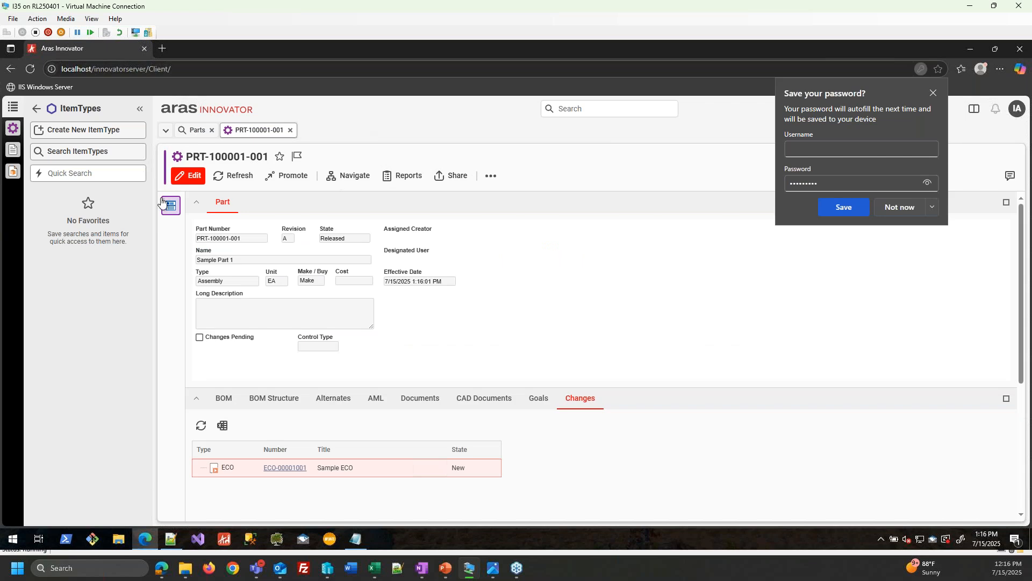
- Close part PRT-100001-001 and find the Part item type through Quick Search
{"action": "left_click", "coordinate": [289, 130]}
{"action": "left_click", "coordinate": [197, 176]}
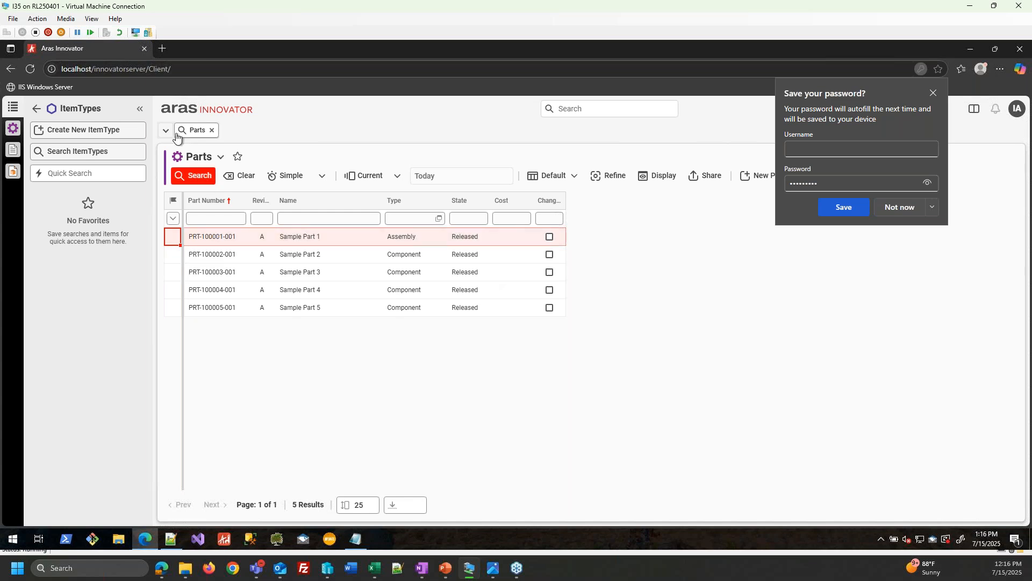
{"action": "left_click", "coordinate": [36, 108]}
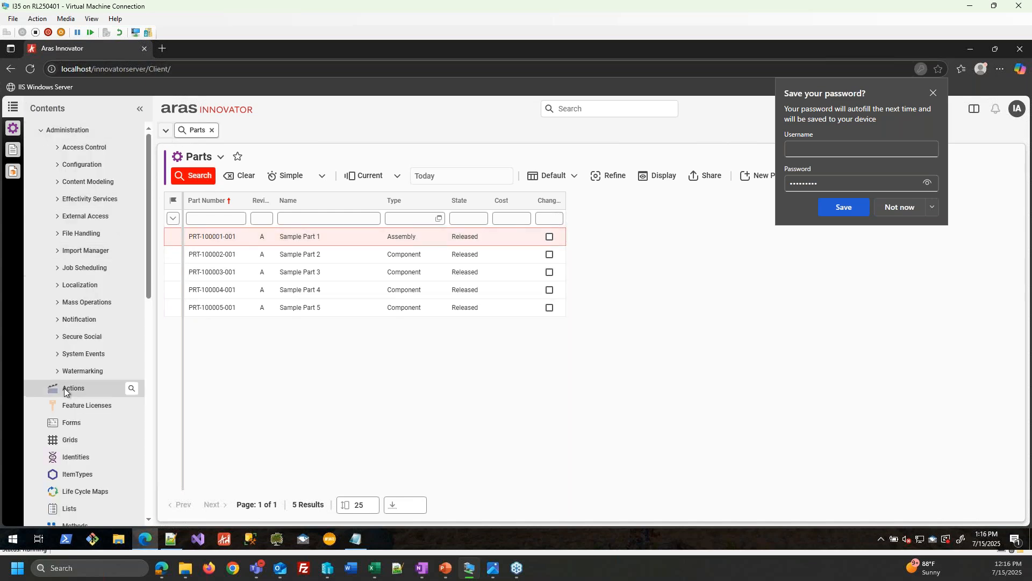
{"action": "left_click", "coordinate": [77, 473]}
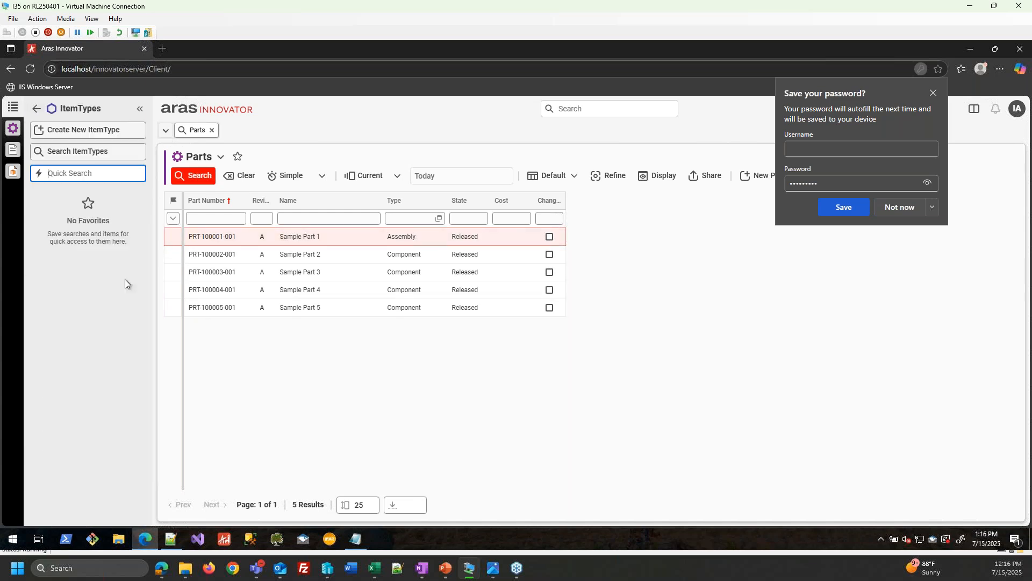
{"action": "type", "text": "Parts"}
{"action": "key", "text": "BackSpace"}
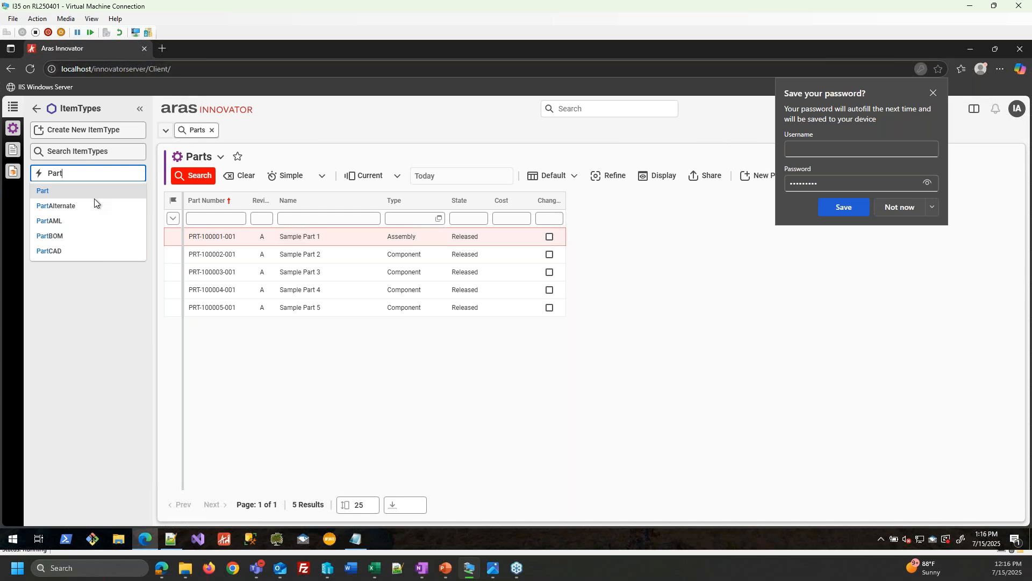
{"action": "left_click", "coordinate": [94, 199]}
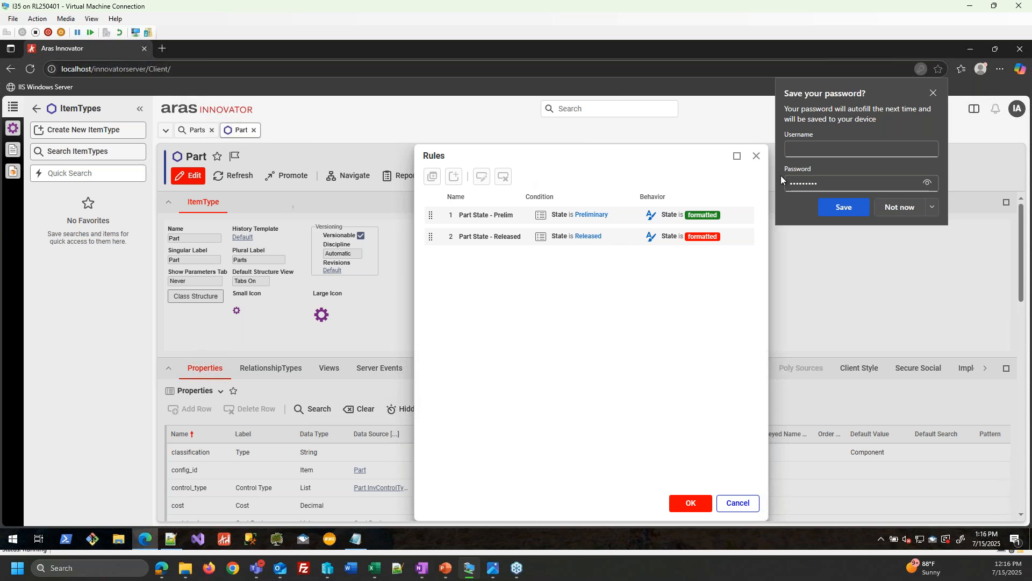
- Dismiss the Part rules overview, close the Part and Parts tabs, and start a new Parts search
{"action": "left_click", "coordinate": [757, 155]}
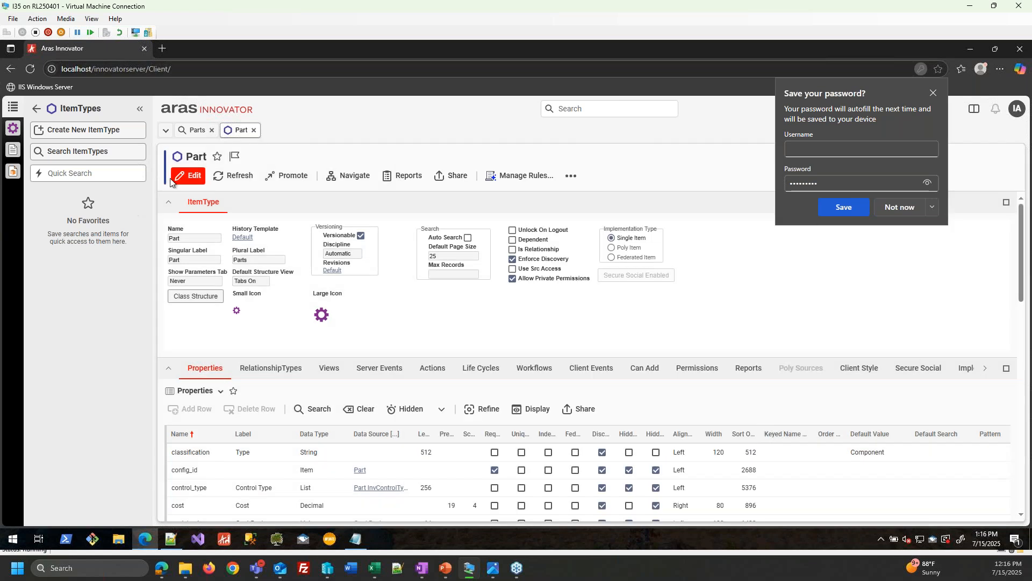
{"action": "left_click", "coordinate": [254, 129]}
{"action": "left_click", "coordinate": [212, 129]}
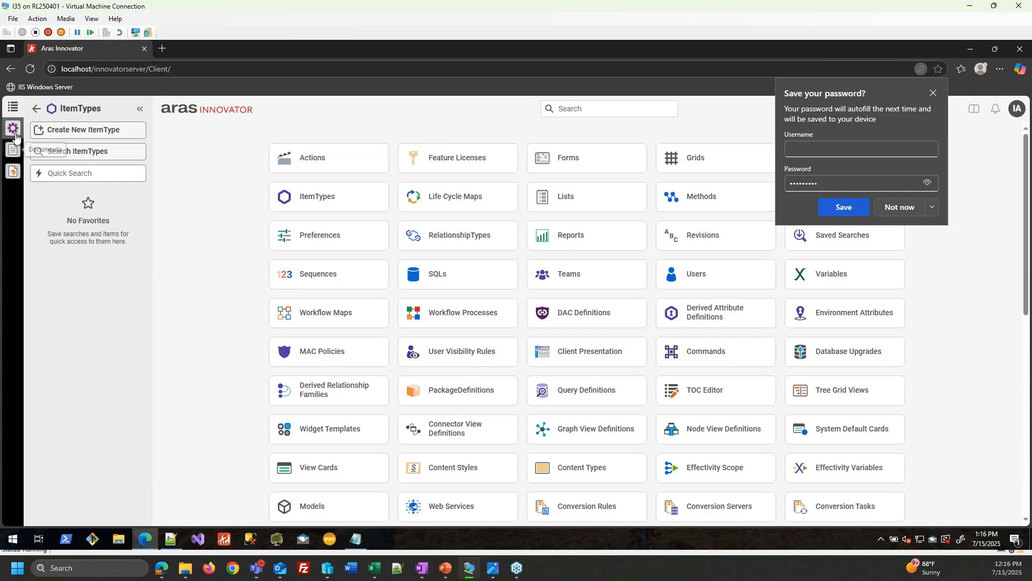
{"action": "left_click", "coordinate": [88, 151]}
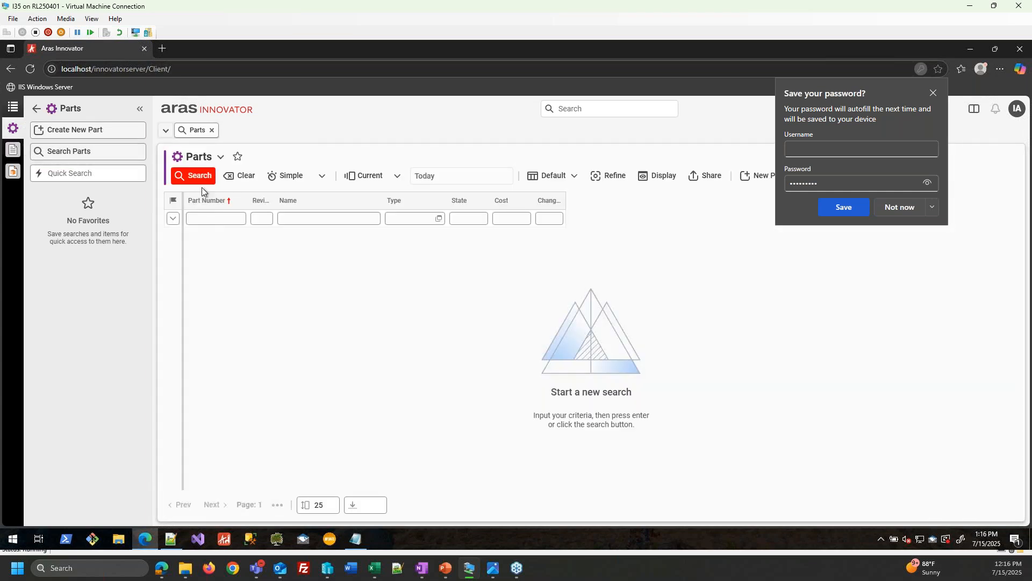
- Run the Parts search to list the five Released parts and decline saving the password
{"action": "left_click", "coordinate": [200, 180]}
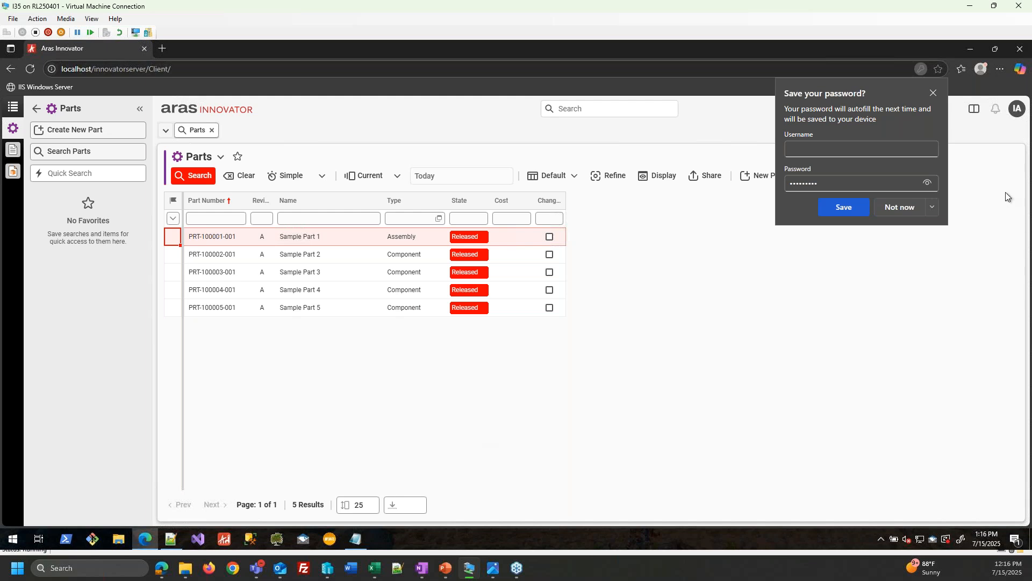
{"action": "left_click", "coordinate": [908, 207]}
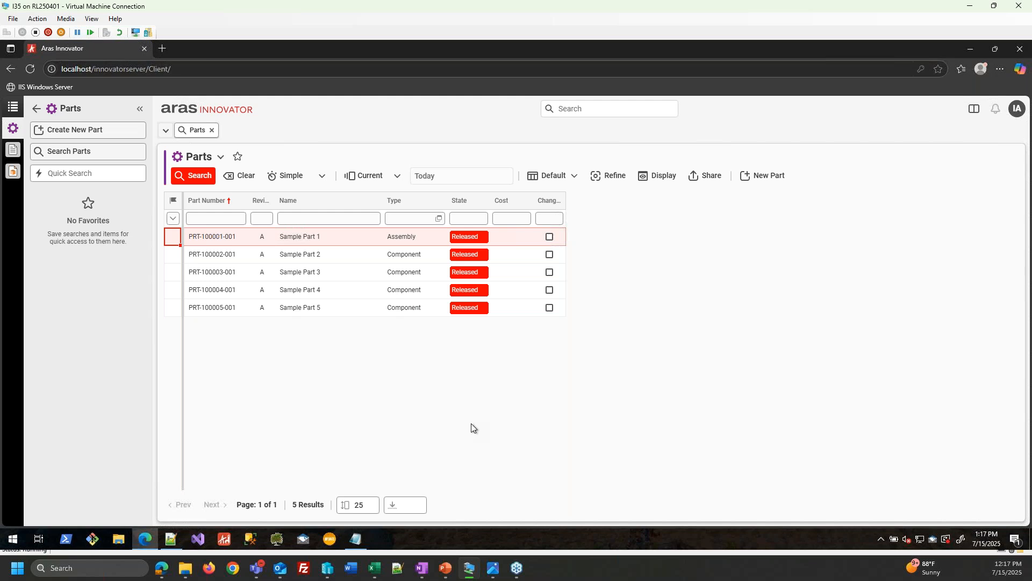
{"action": "key", "text": "alt+Tab"}
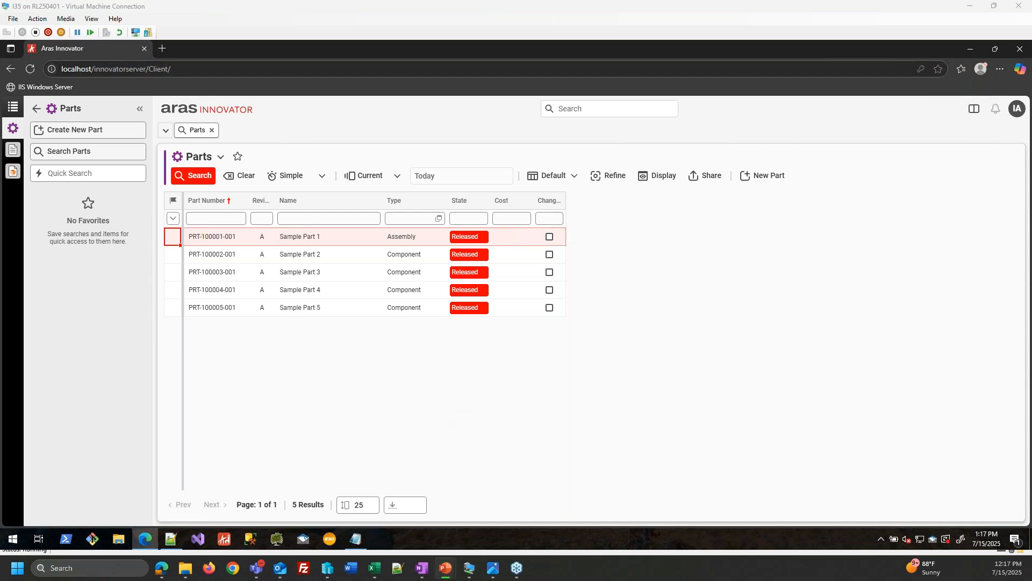
- Close the Parts search and list imports under Import Manager > Imports
{"action": "left_click", "coordinate": [211, 130]}
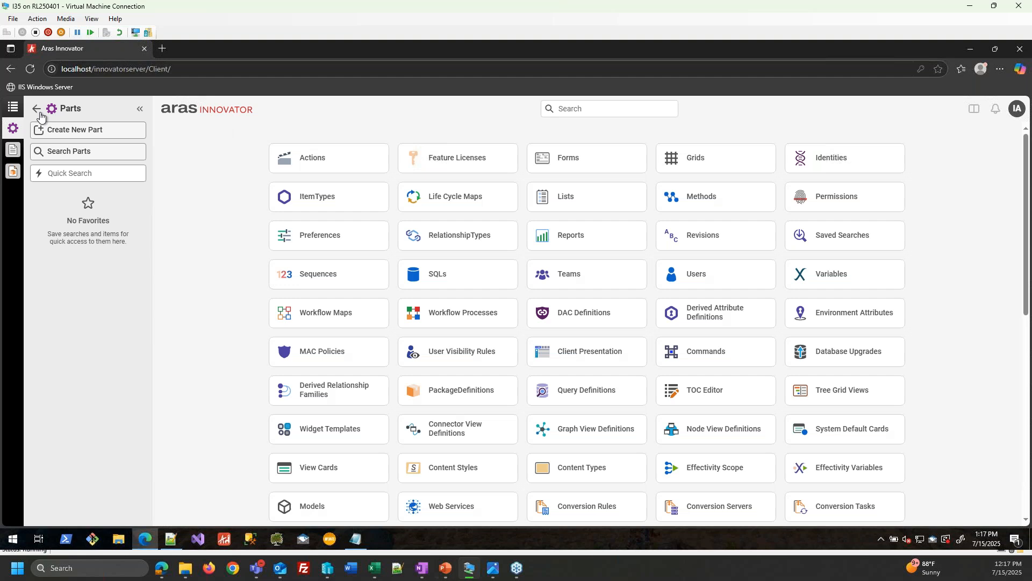
{"action": "scroll", "coordinate": [94, 404], "scroll_direction": "down", "scroll_amount": 10}
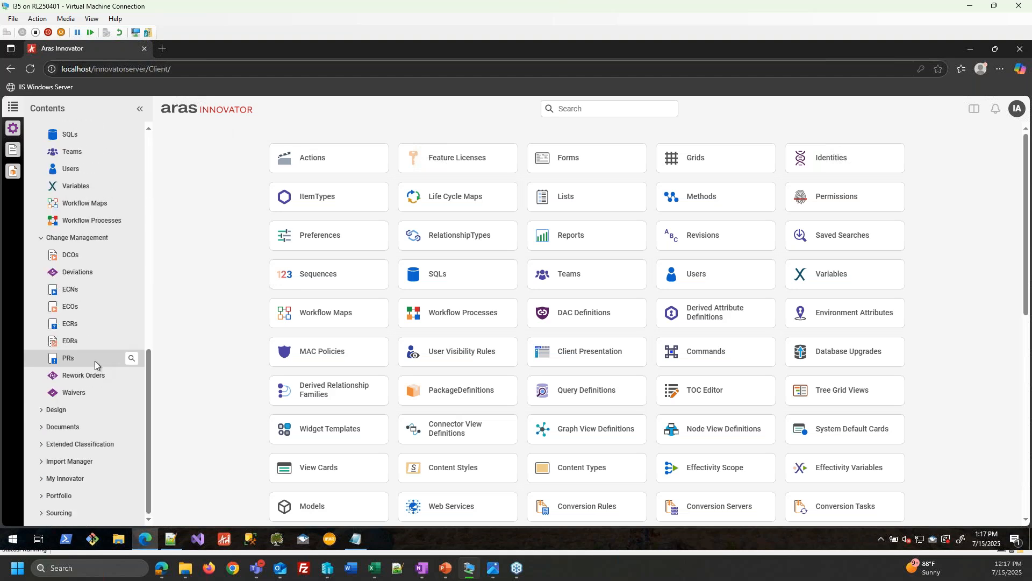
{"action": "left_click", "coordinate": [82, 461]}
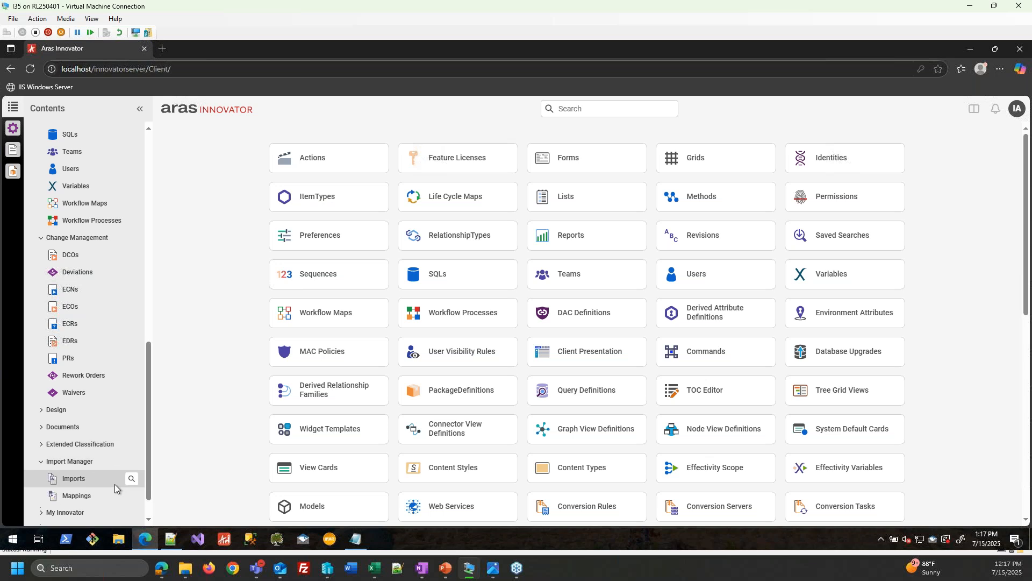
{"action": "left_click", "coordinate": [83, 479]}
{"action": "left_click", "coordinate": [102, 153]}
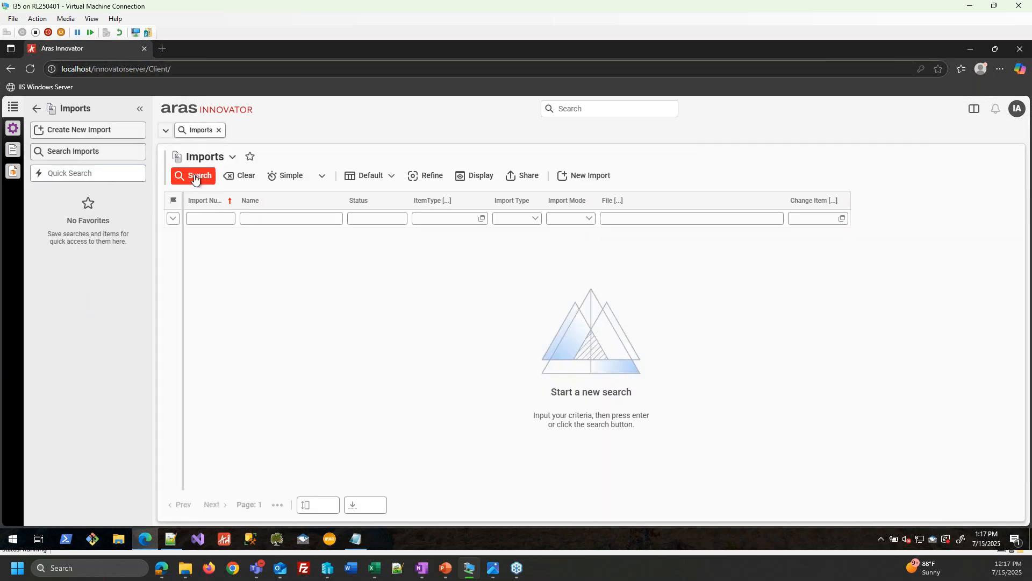
{"action": "left_click", "coordinate": [195, 179]}
- Open import IMP-0001 and cancel the attempted promotion, leaving it in Configure
{"action": "right_click", "coordinate": [276, 233]}
{"action": "left_click", "coordinate": [299, 243]}
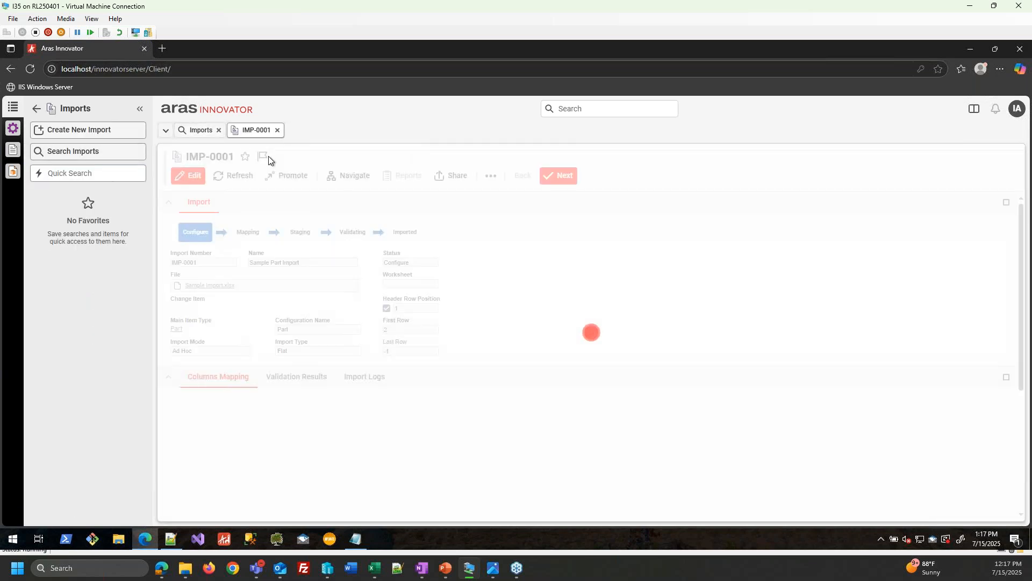
{"action": "left_click", "coordinate": [290, 181]}
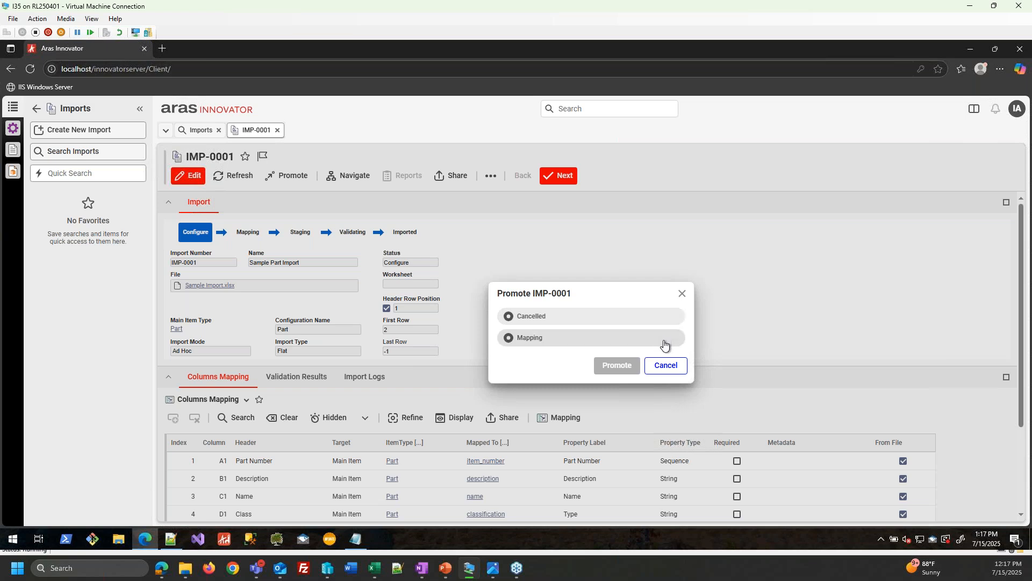
{"action": "left_click", "coordinate": [675, 371]}
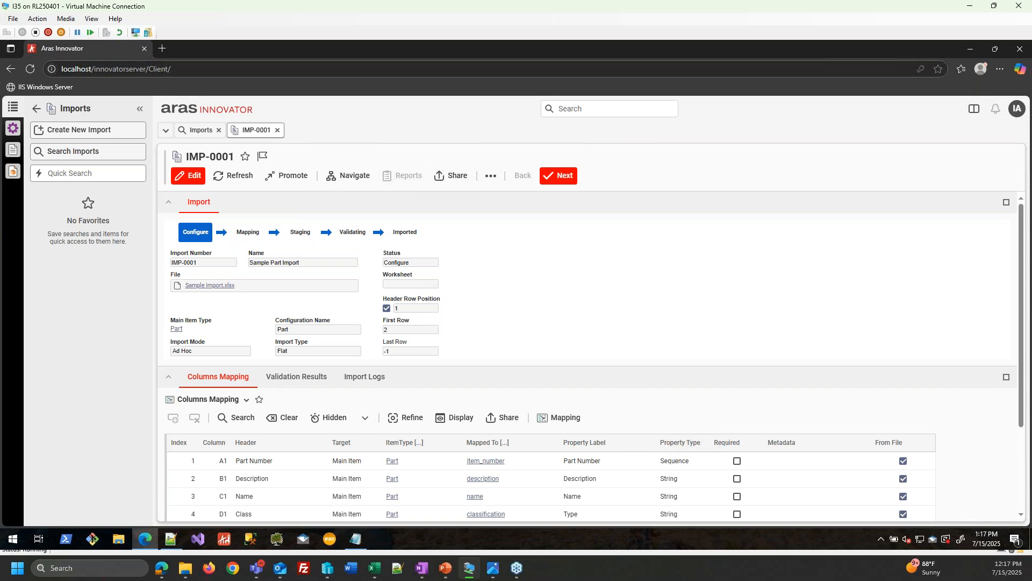
{"action": "key", "text": "alt+Tab"}
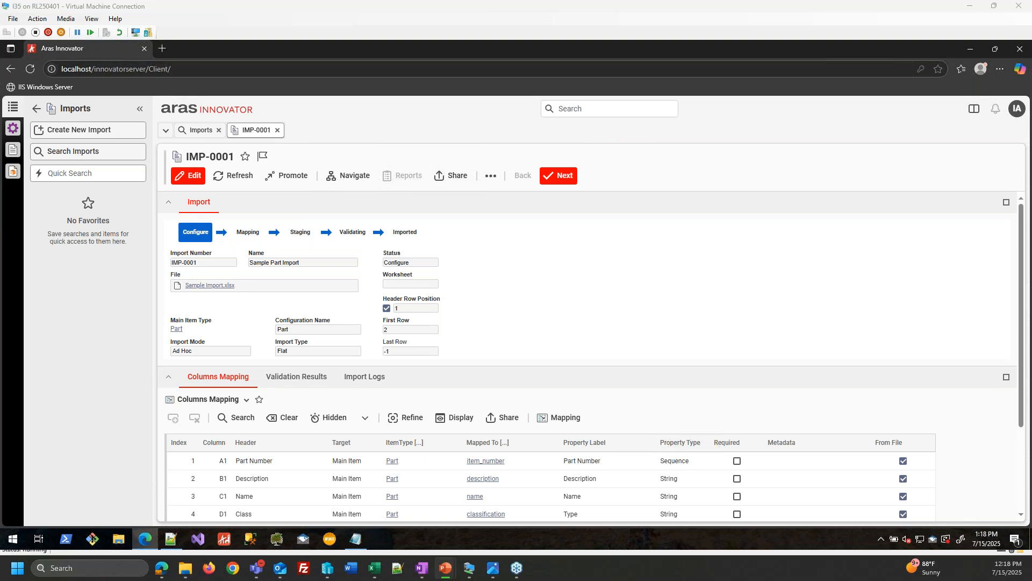
{"action": "left_click", "coordinate": [374, 567]}
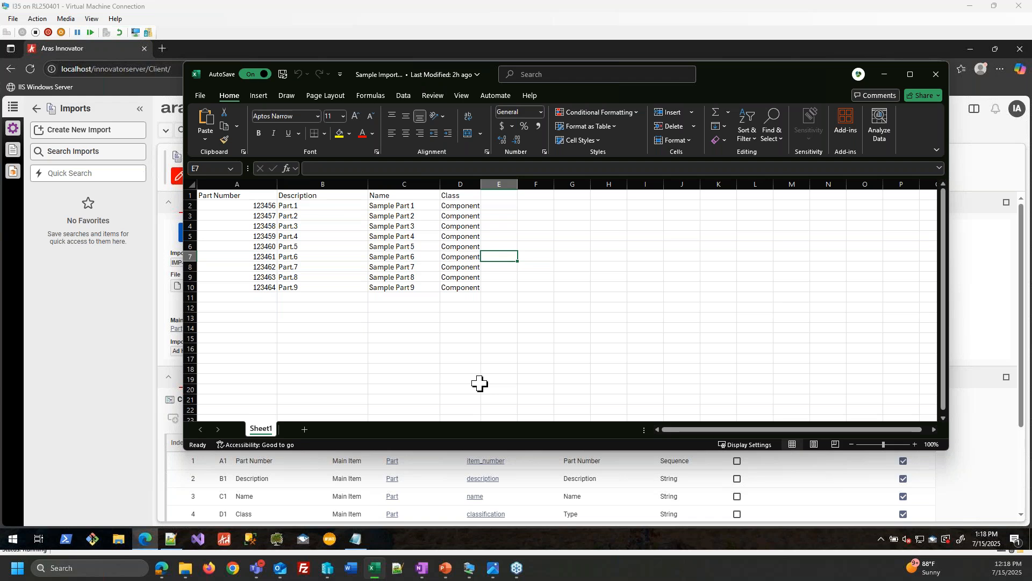
{"action": "left_click", "coordinate": [884, 76]}
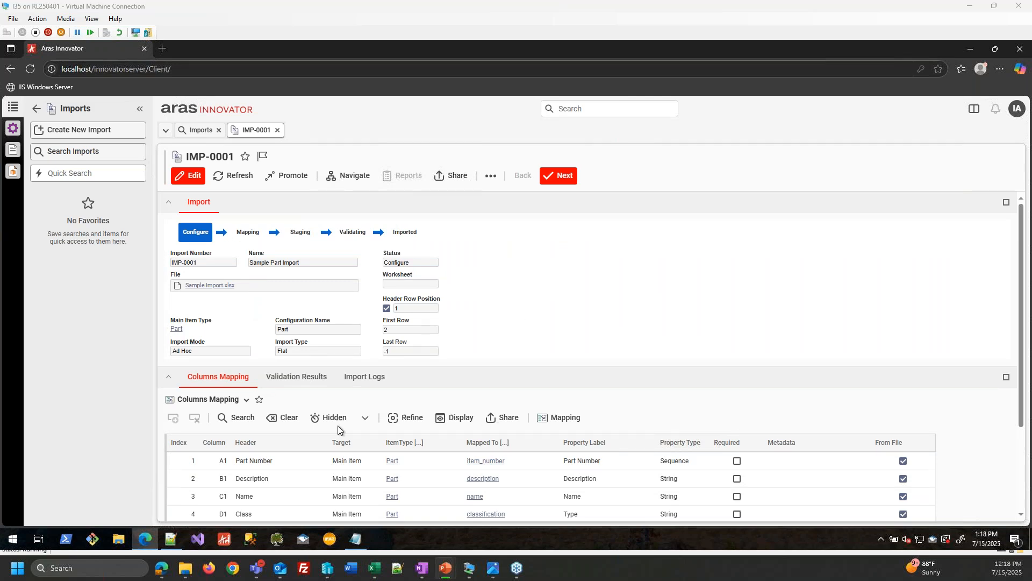
- Advance IMP-0001 to Mapping without comments and make its column mapping editable
{"action": "left_click", "coordinate": [1022, 275]}
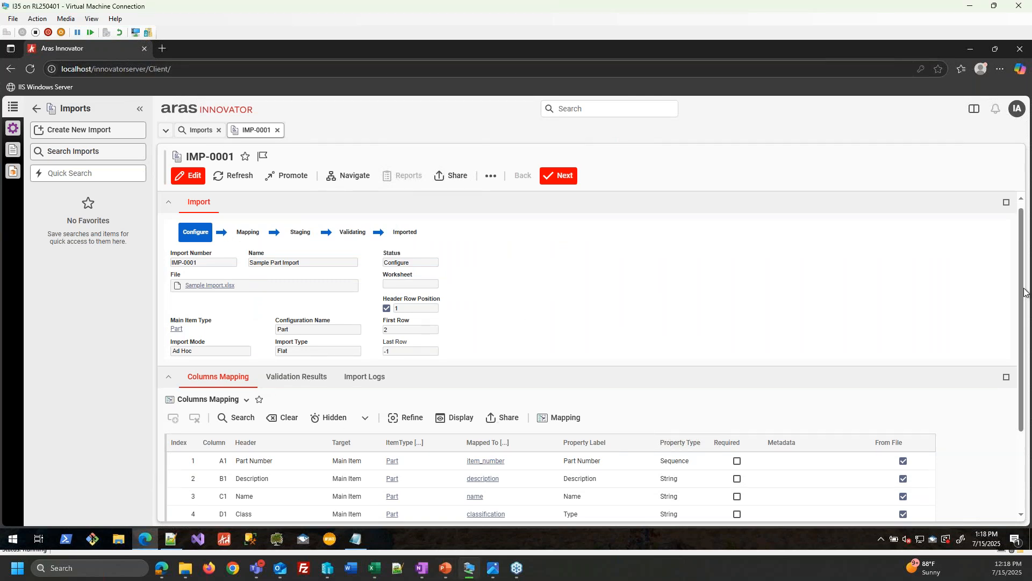
{"action": "scroll", "coordinate": [1026, 292], "scroll_direction": "down", "scroll_amount": 1}
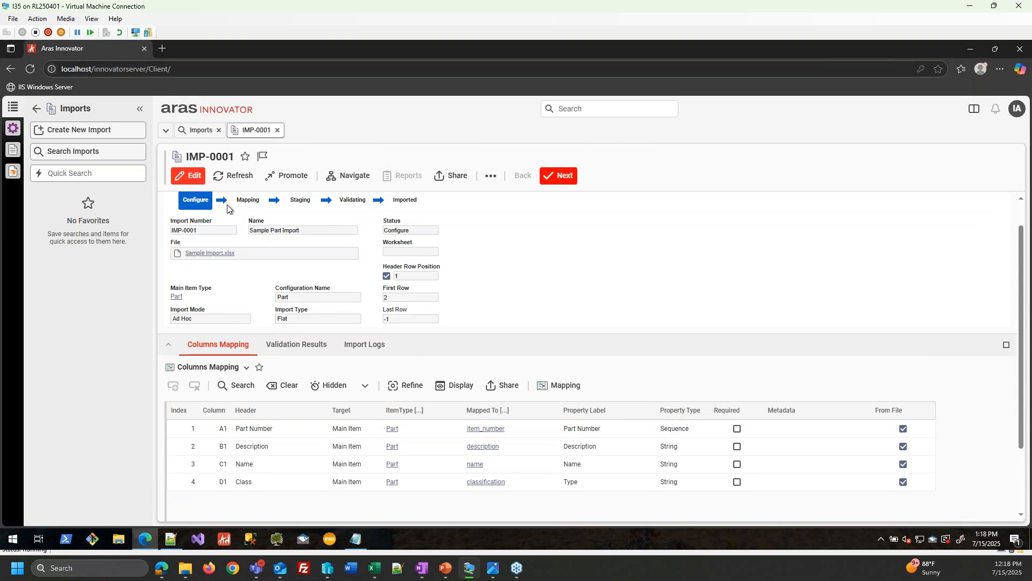
{"action": "left_click", "coordinate": [554, 179]}
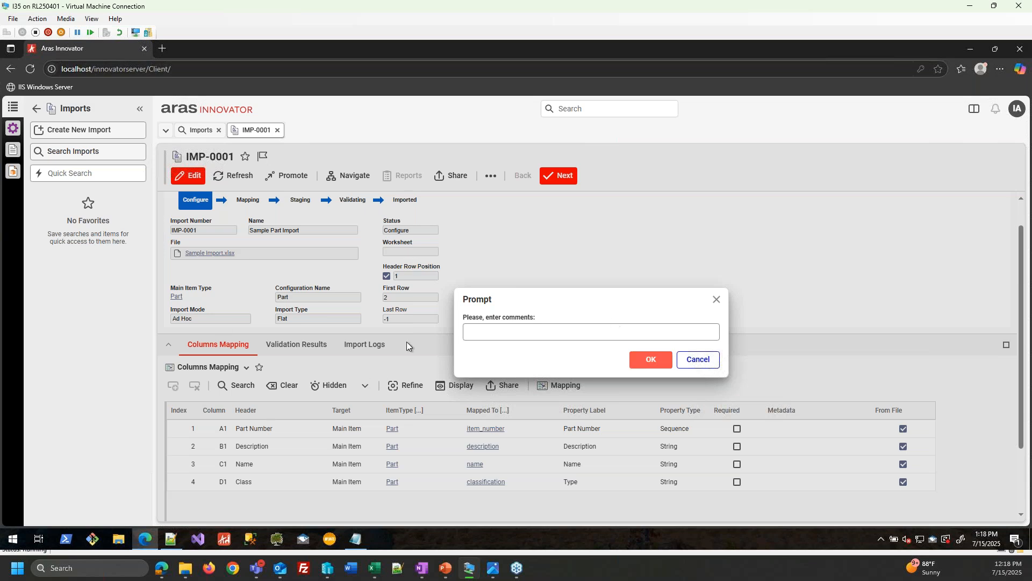
{"action": "key", "text": "Return"}
{"action": "left_click", "coordinate": [188, 175]}
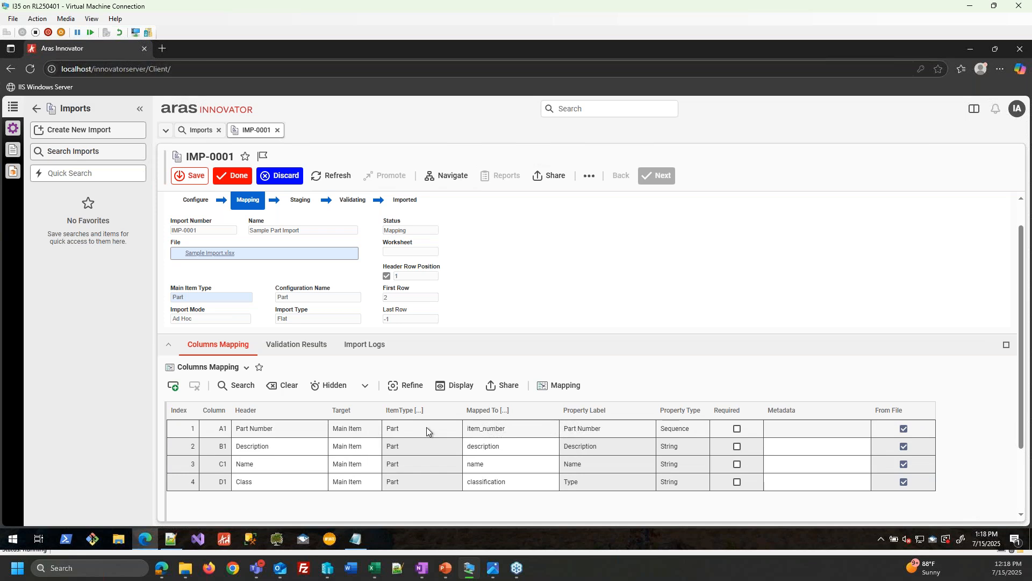
- Map the Part Number column to the item_number property via the Select Items dialog
{"action": "left_click", "coordinate": [547, 428]}
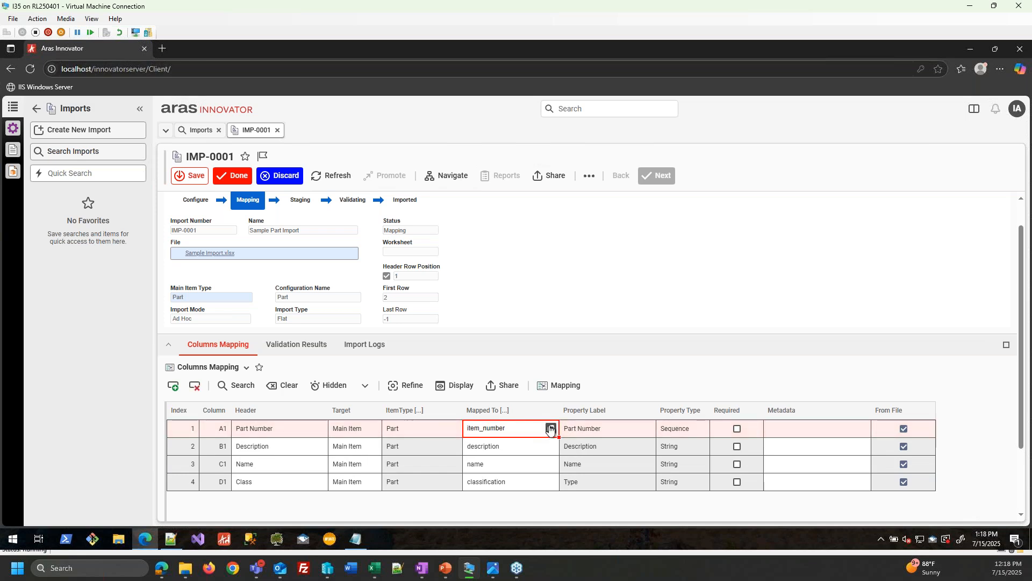
{"action": "left_click", "coordinate": [550, 428]}
{"action": "left_click", "coordinate": [289, 232]}
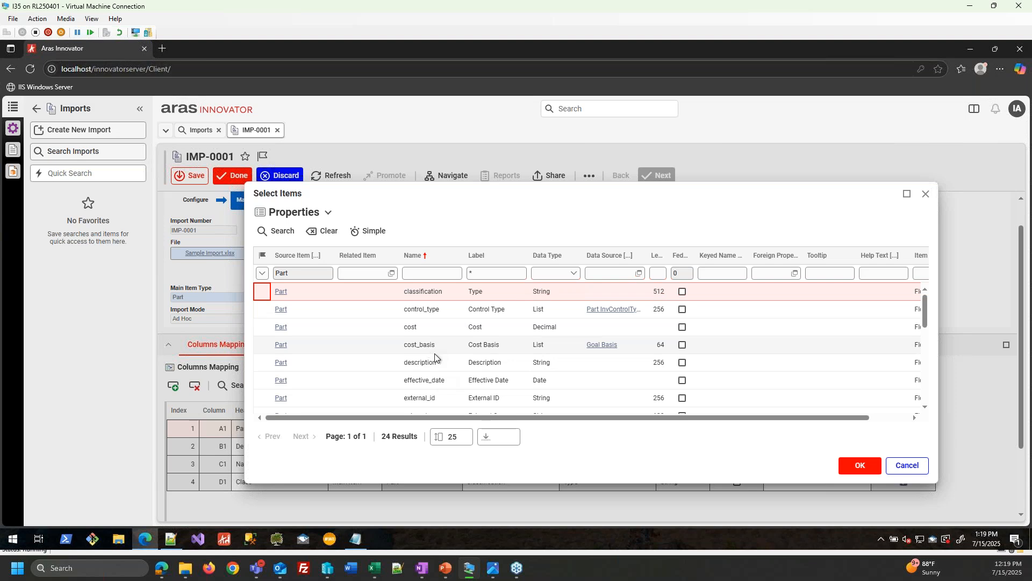
{"action": "scroll", "coordinate": [498, 323], "scroll_direction": "down", "scroll_amount": 1}
{"action": "scroll", "coordinate": [498, 323], "scroll_direction": "down", "scroll_amount": 1}
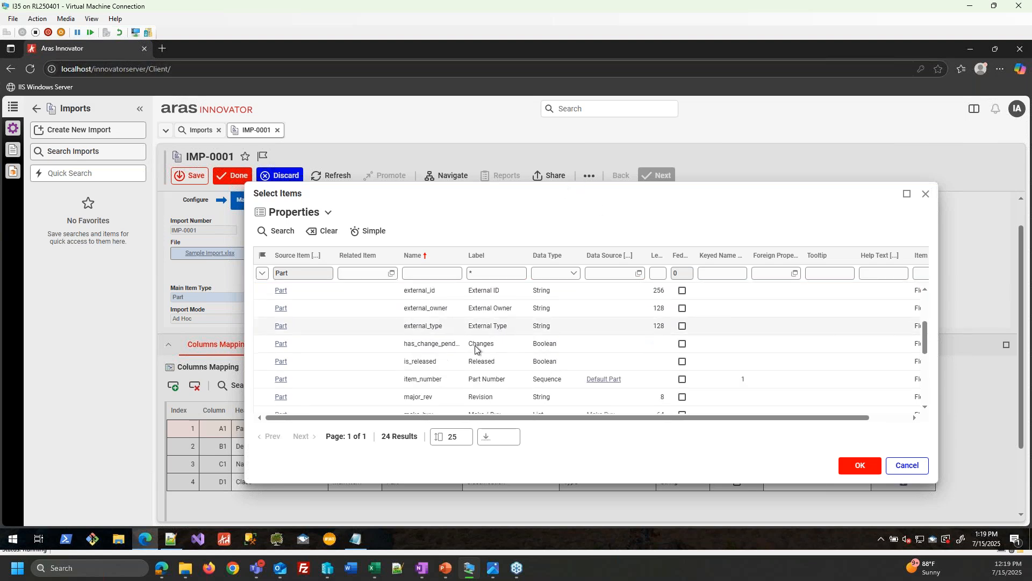
{"action": "left_click", "coordinate": [907, 466]}
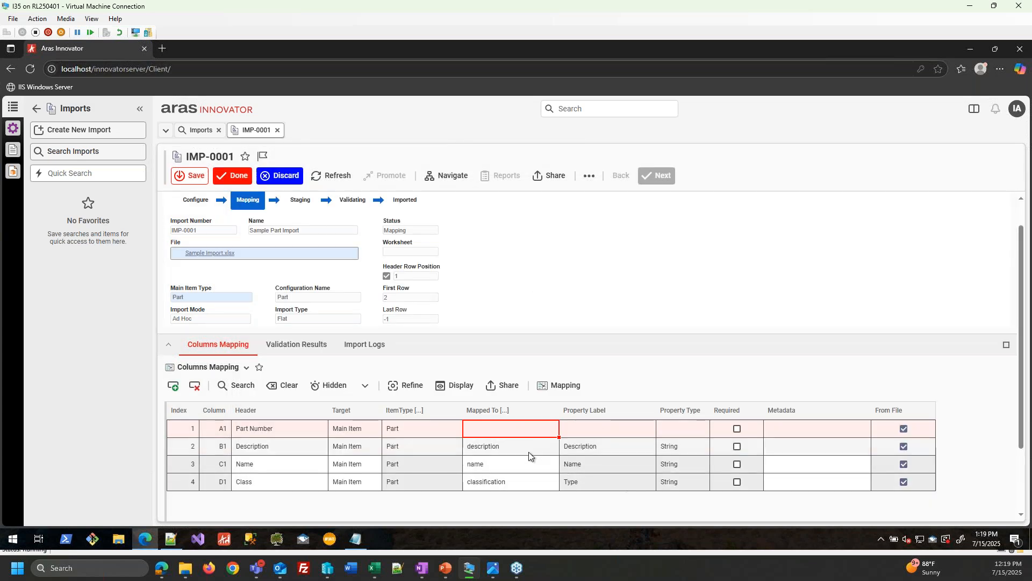
{"action": "left_click", "coordinate": [545, 433]}
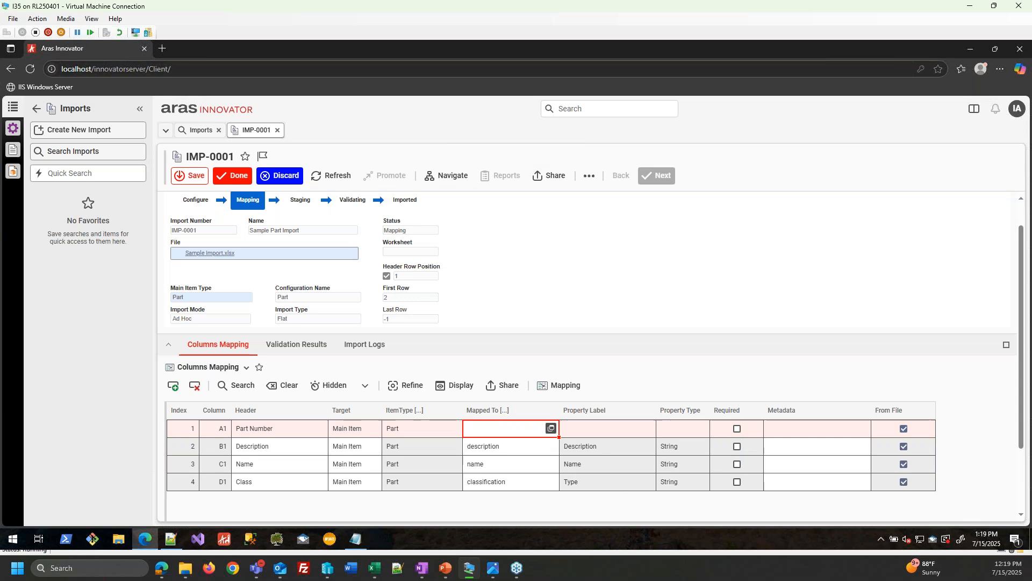
{"action": "left_click", "coordinate": [551, 428]}
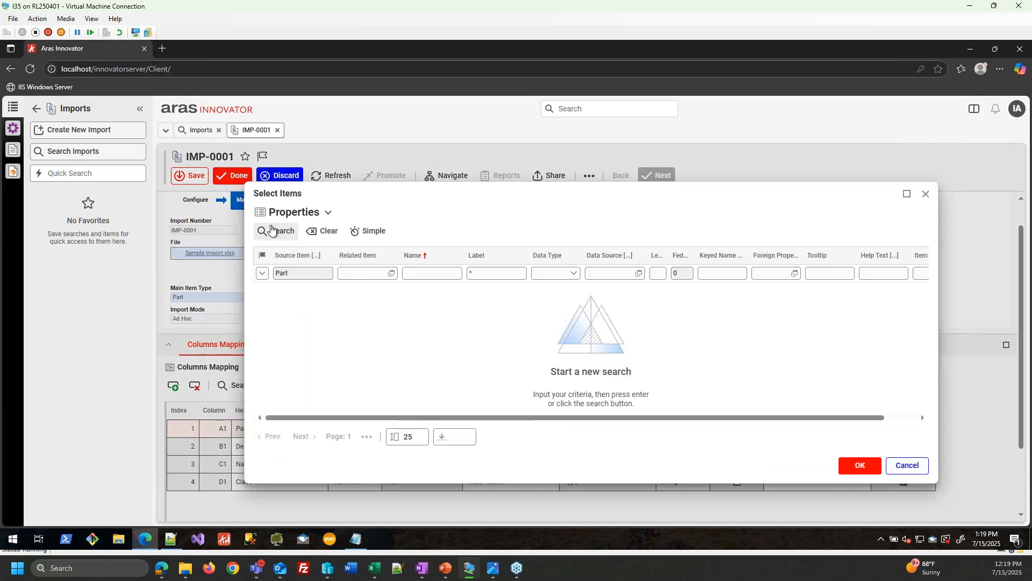
{"action": "scroll", "coordinate": [502, 400], "scroll_direction": "down", "scroll_amount": 5}
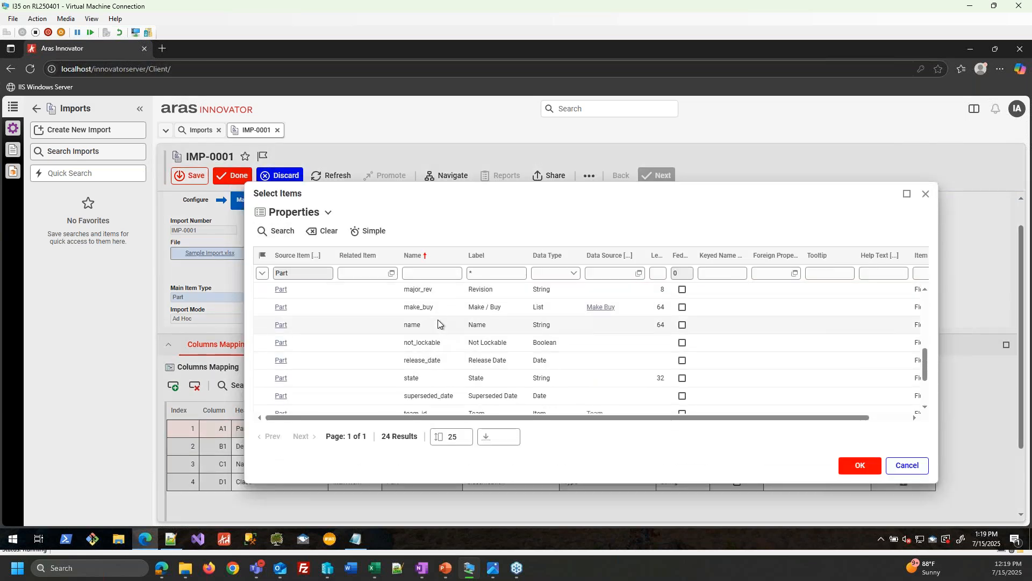
{"action": "left_click", "coordinate": [430, 325]}
{"action": "left_click", "coordinate": [863, 465]}
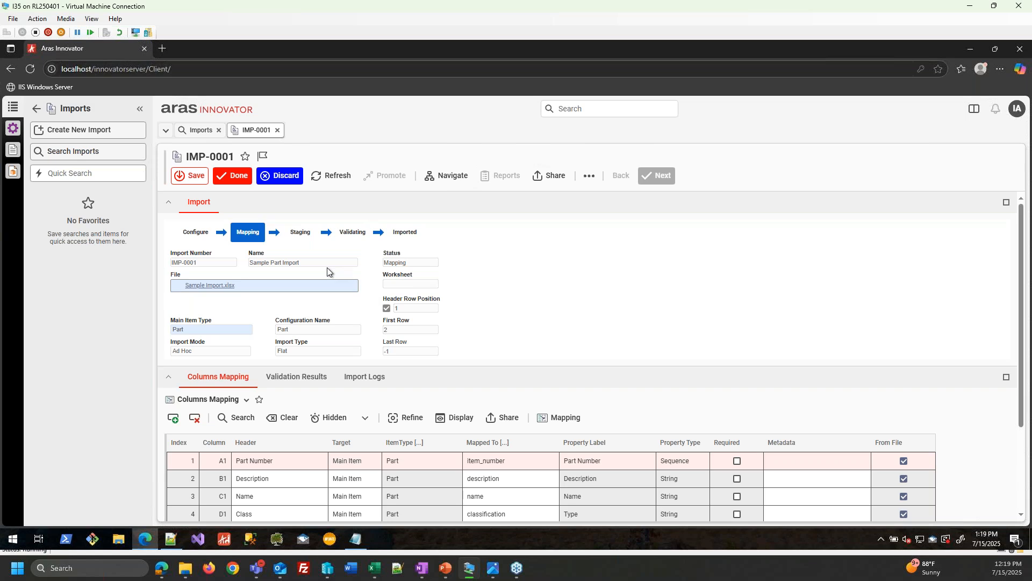
{"action": "scroll", "coordinate": [439, 321], "scroll_direction": "down", "scroll_amount": 1}
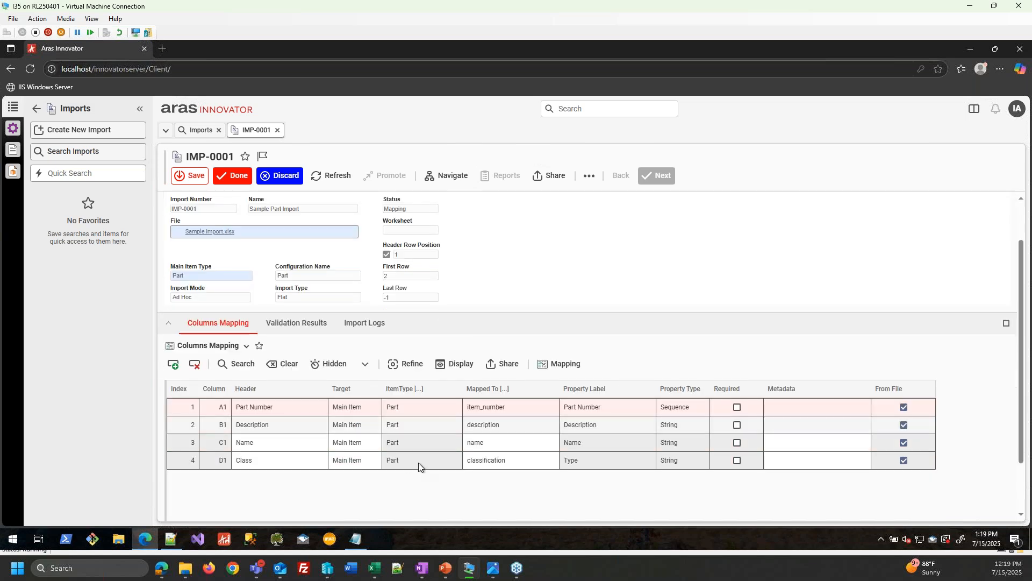
- Save the IMP-0001 mapping with Done and advance it to Validating without comments
{"action": "left_click", "coordinate": [233, 176]}
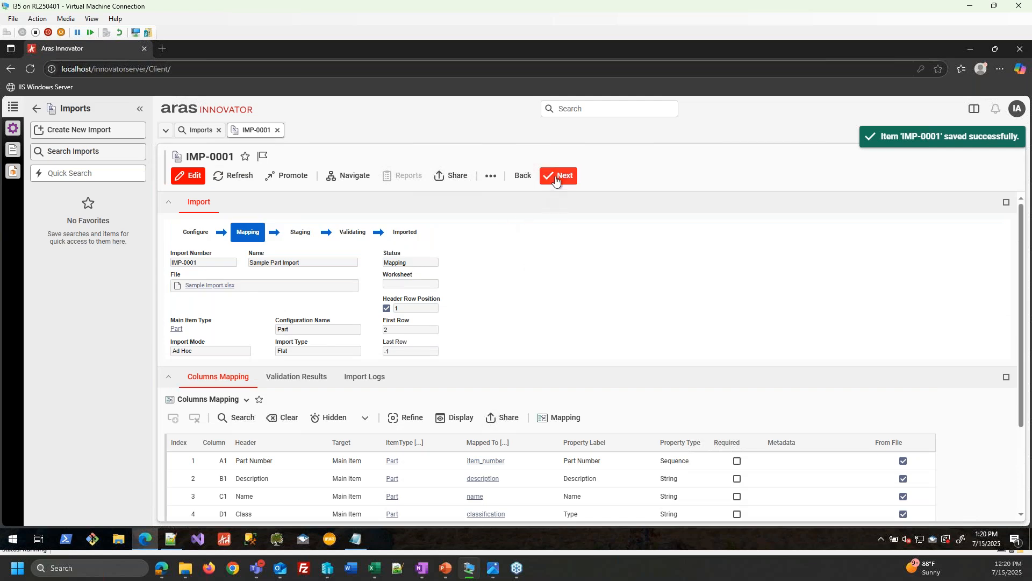
{"action": "left_click", "coordinate": [556, 179]}
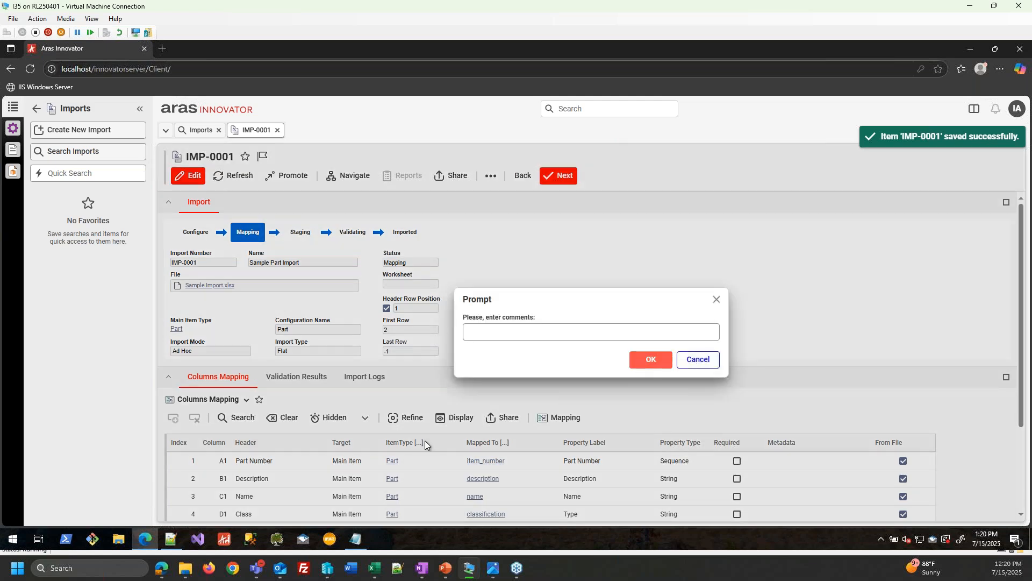
{"action": "key", "text": "Return"}
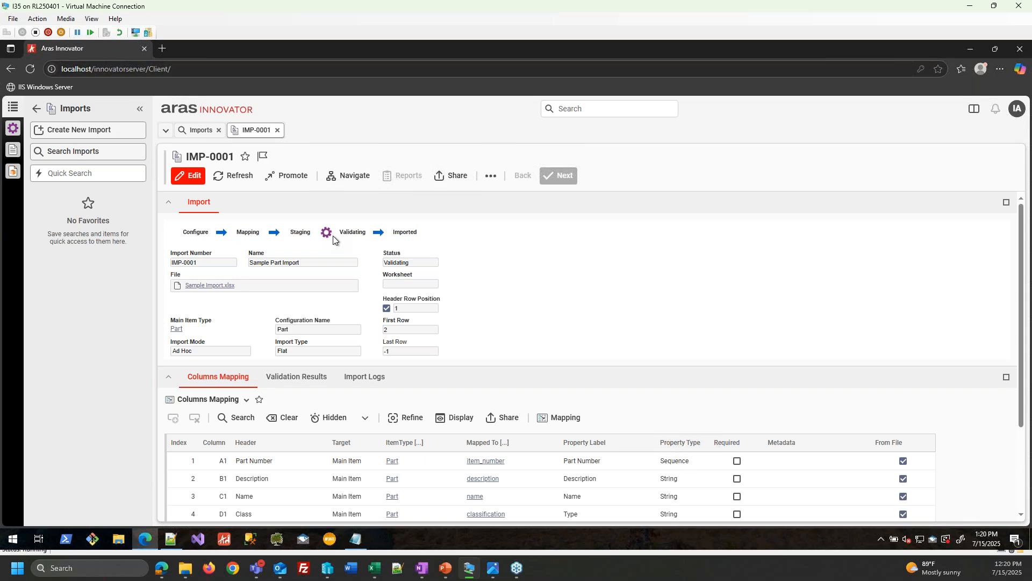
- List conversion tasks under Administration > File Handling > Conversion Tasks
{"action": "left_click", "coordinate": [36, 109]}
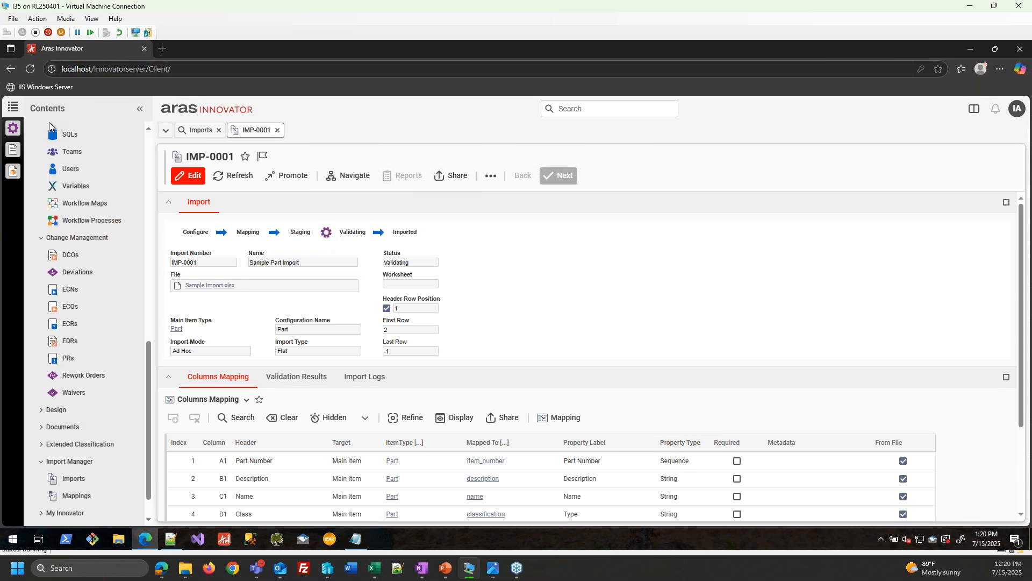
{"action": "scroll", "coordinate": [94, 226], "scroll_direction": "up", "scroll_amount": 10}
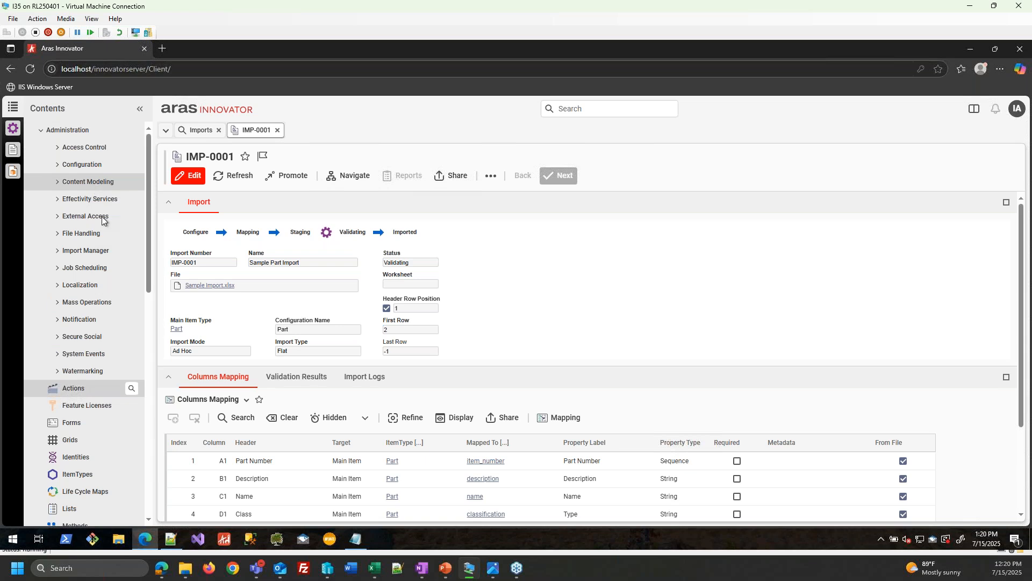
{"action": "left_click", "coordinate": [92, 237]}
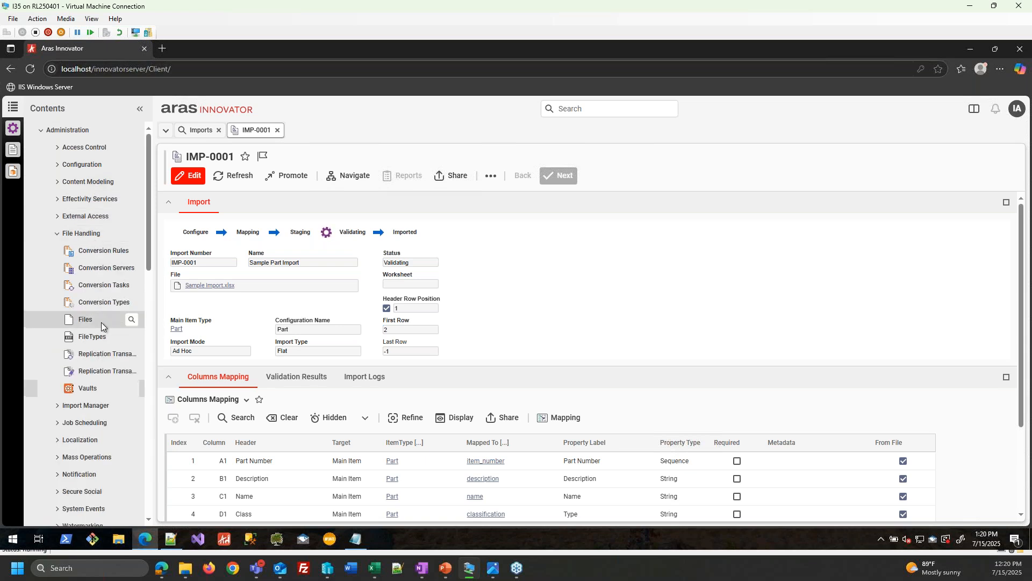
{"action": "left_click", "coordinate": [108, 288]}
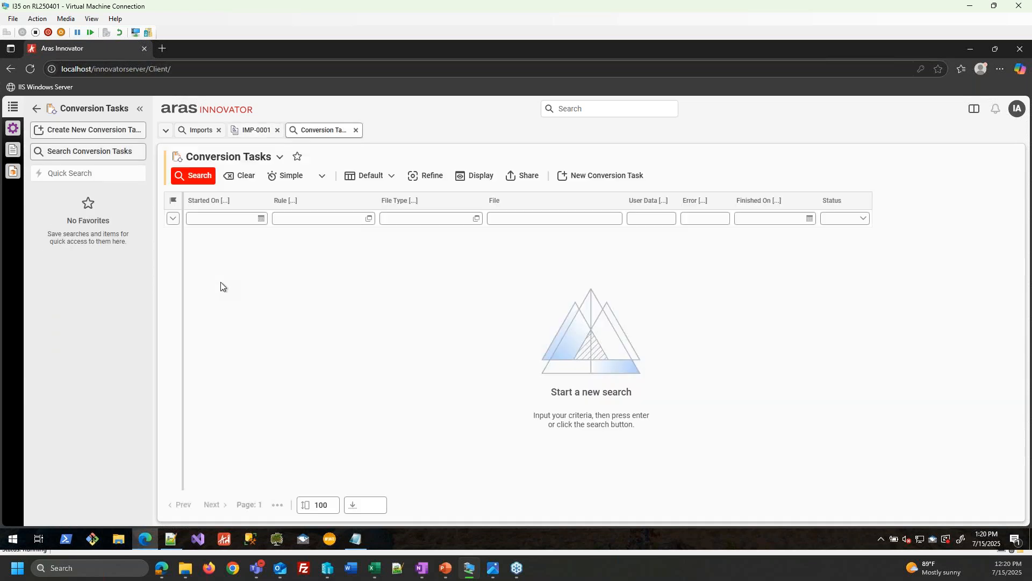
{"action": "left_click", "coordinate": [209, 176]}
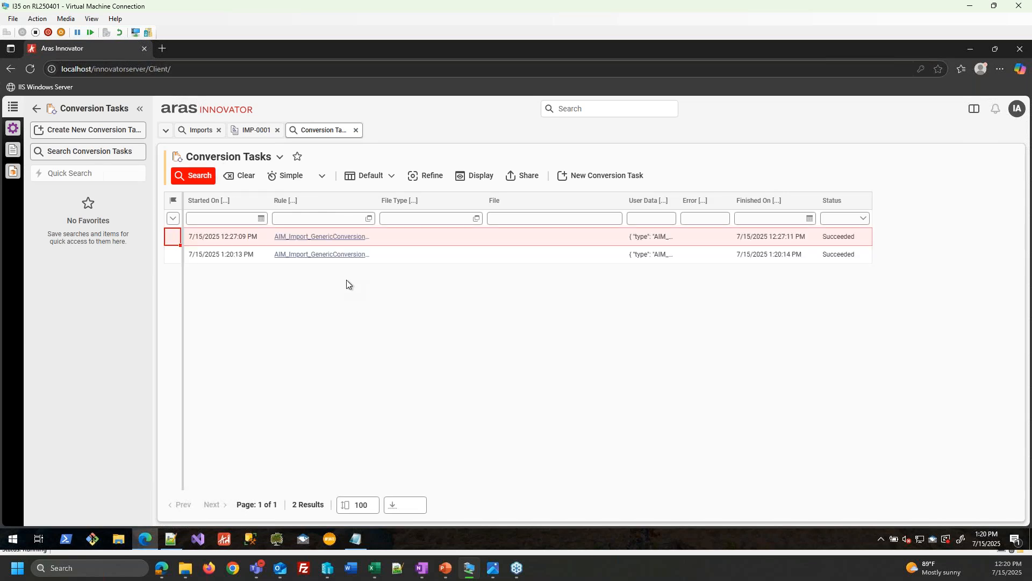
- Inspect the first conversion task's event handlers, then close back to IMP-0001
{"action": "right_click", "coordinate": [399, 234]}
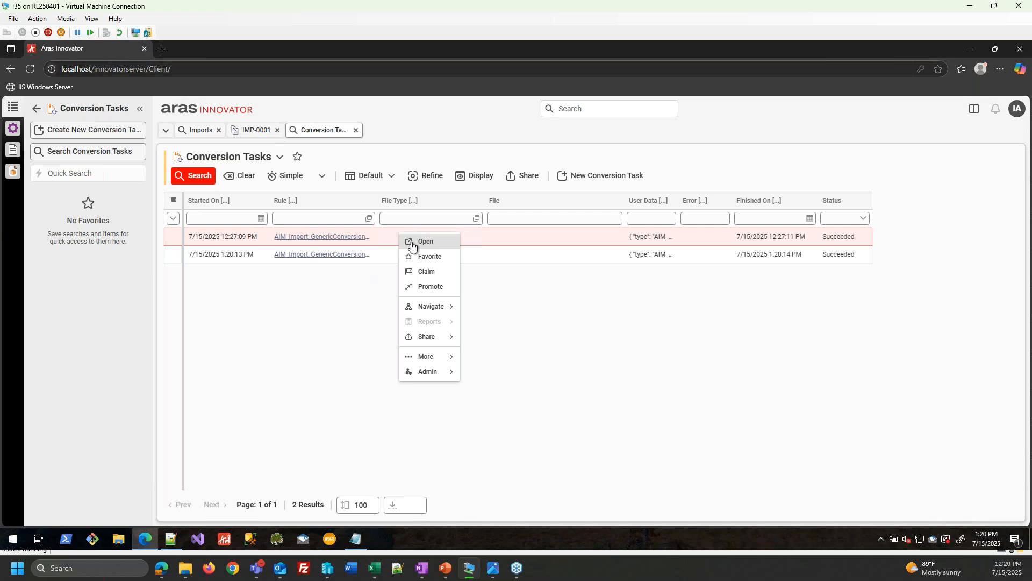
{"action": "left_click", "coordinate": [414, 240]}
{"action": "left_click", "coordinate": [319, 423]}
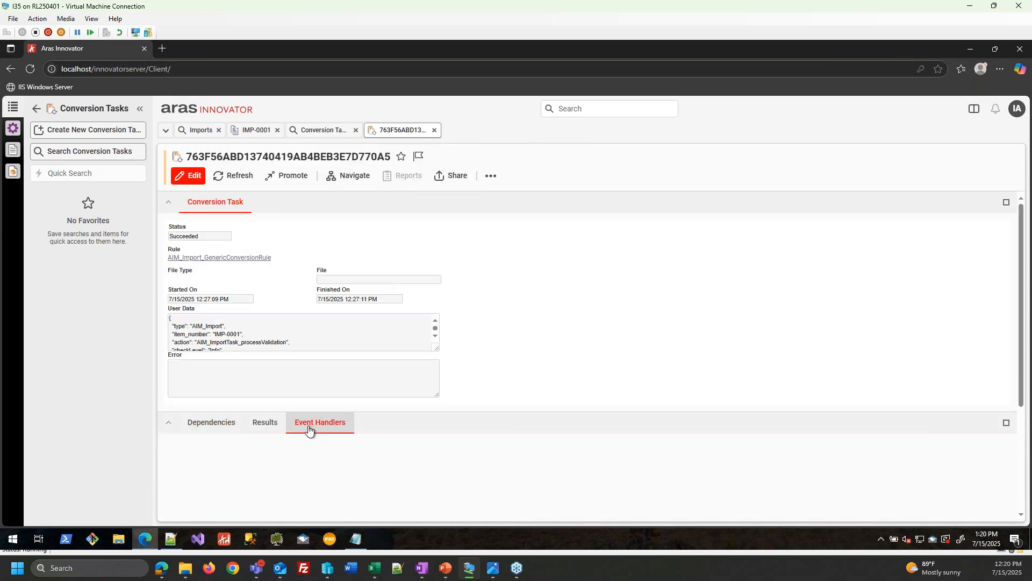
{"action": "scroll", "coordinate": [299, 464], "scroll_direction": "down", "scroll_amount": 1}
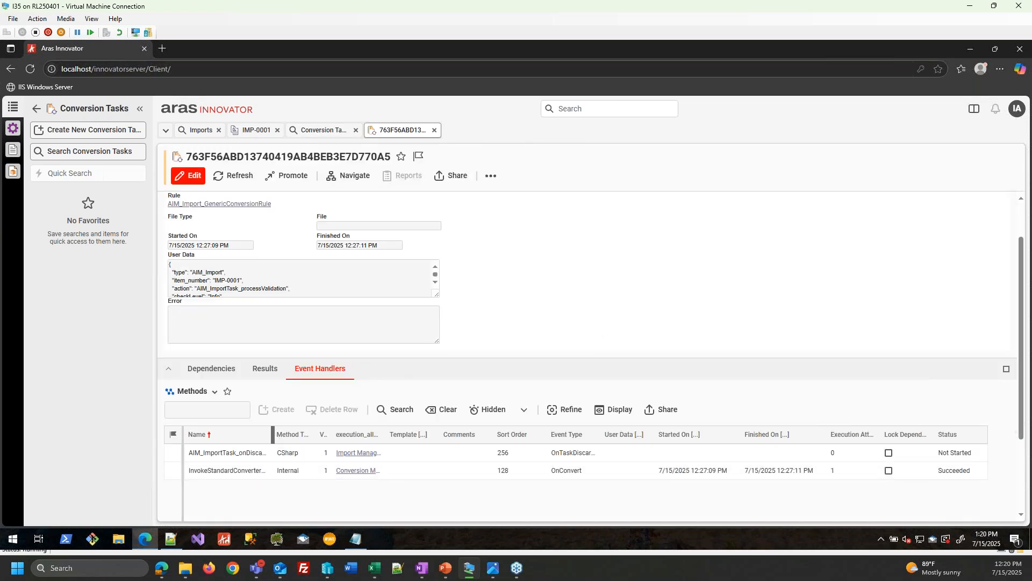
{"action": "left_click_drag", "start_coordinate": [421, 446], "coordinate": [419, 446]}
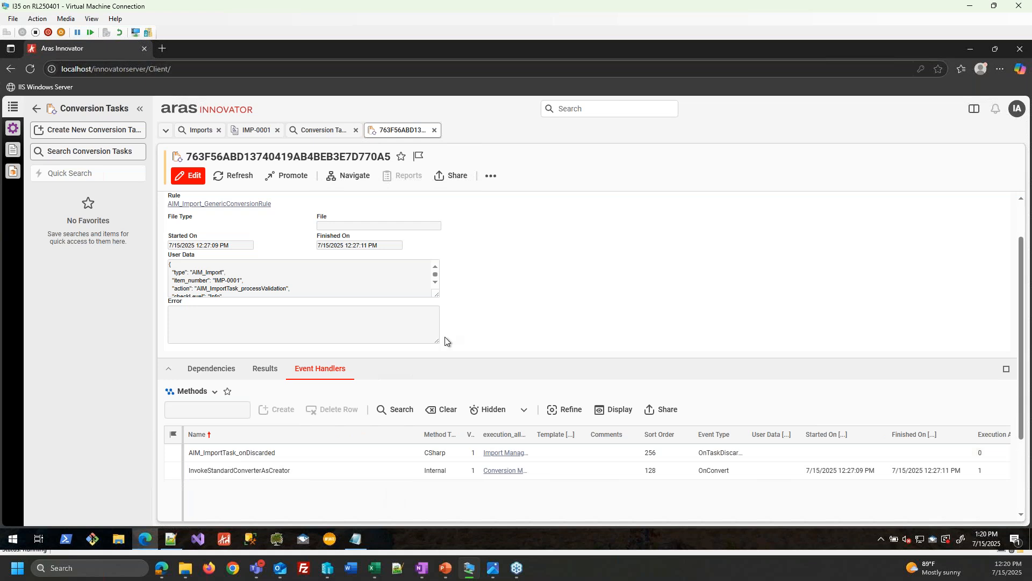
{"action": "left_click", "coordinate": [435, 130]}
{"action": "left_click", "coordinate": [356, 130]}
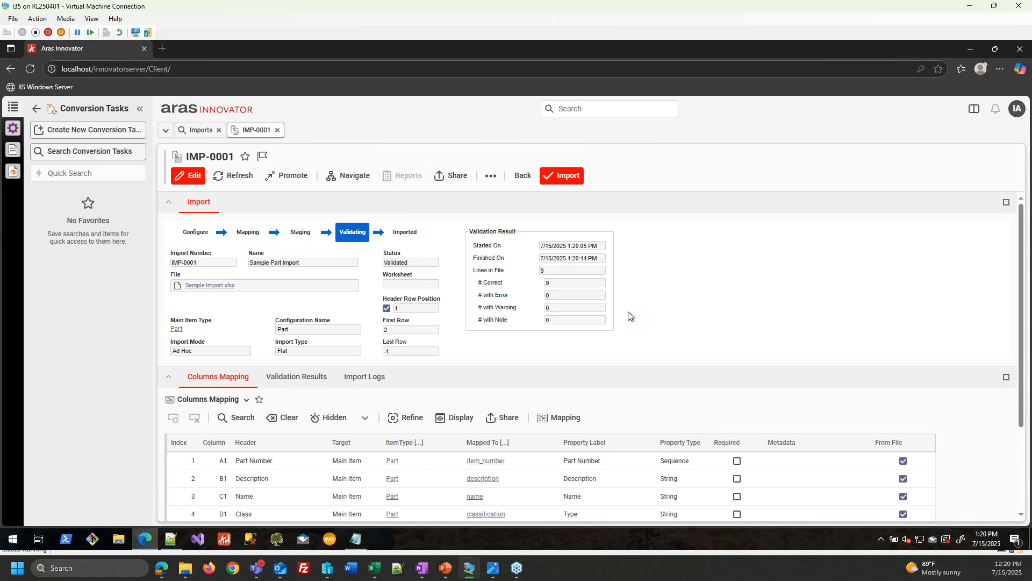
- Check validation results, import the 9 validated lines, and refresh IMP-0001 to status Imported
{"action": "left_click", "coordinate": [293, 378]}
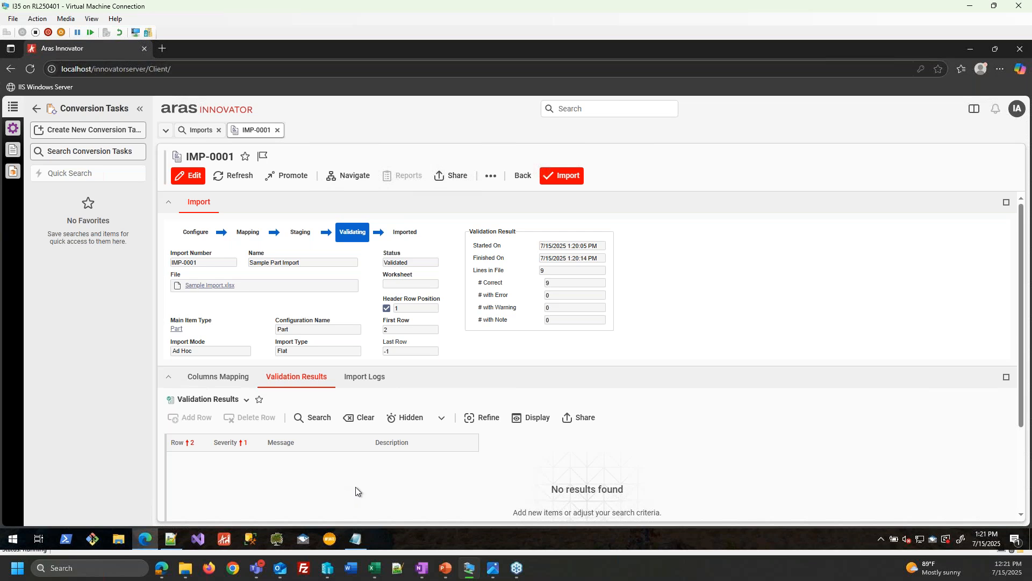
{"action": "left_click", "coordinate": [213, 378]}
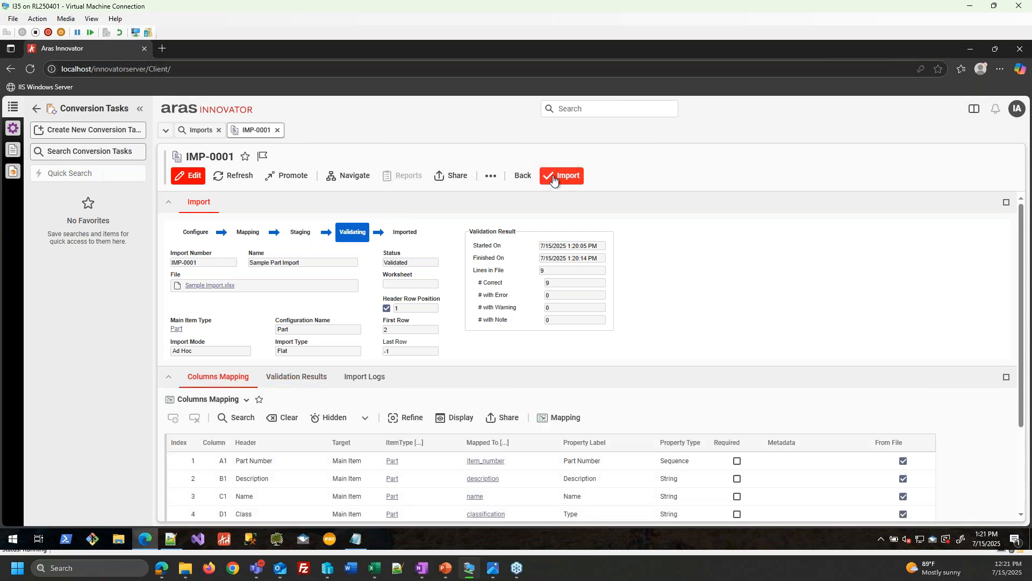
{"action": "left_click", "coordinate": [563, 175]}
{"action": "left_click", "coordinate": [650, 360]}
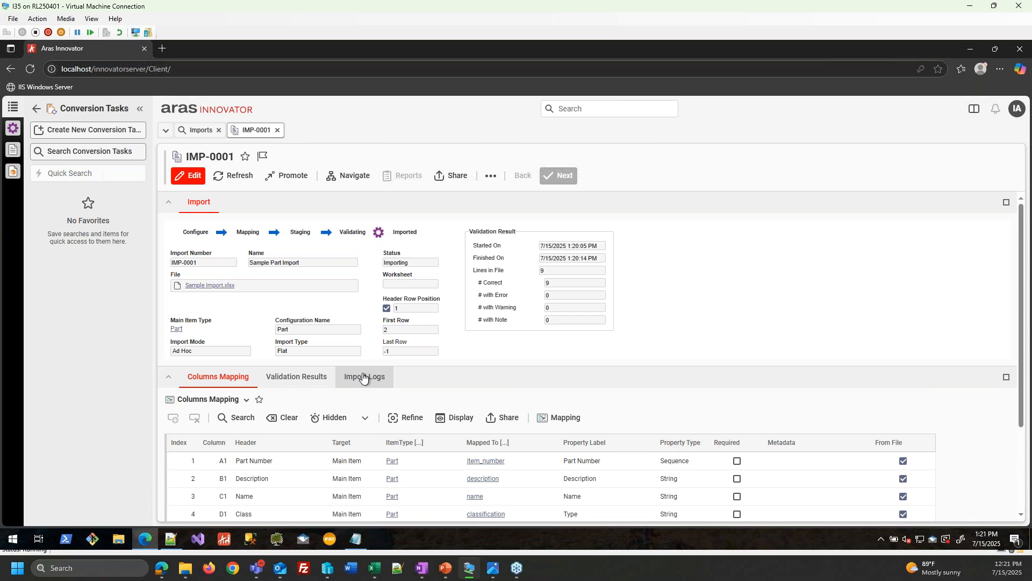
{"action": "left_click", "coordinate": [363, 378]}
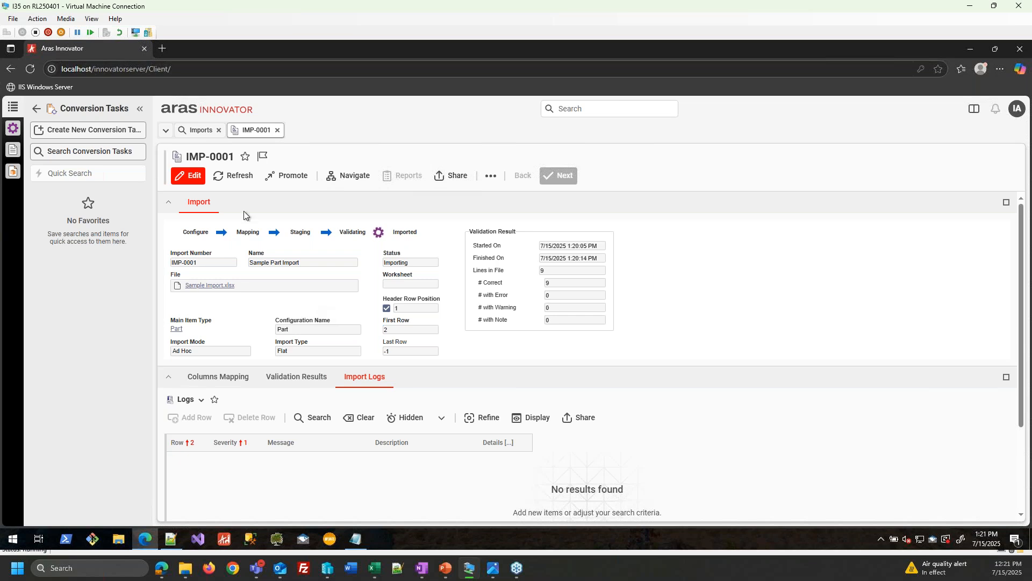
{"action": "left_click", "coordinate": [232, 175]}
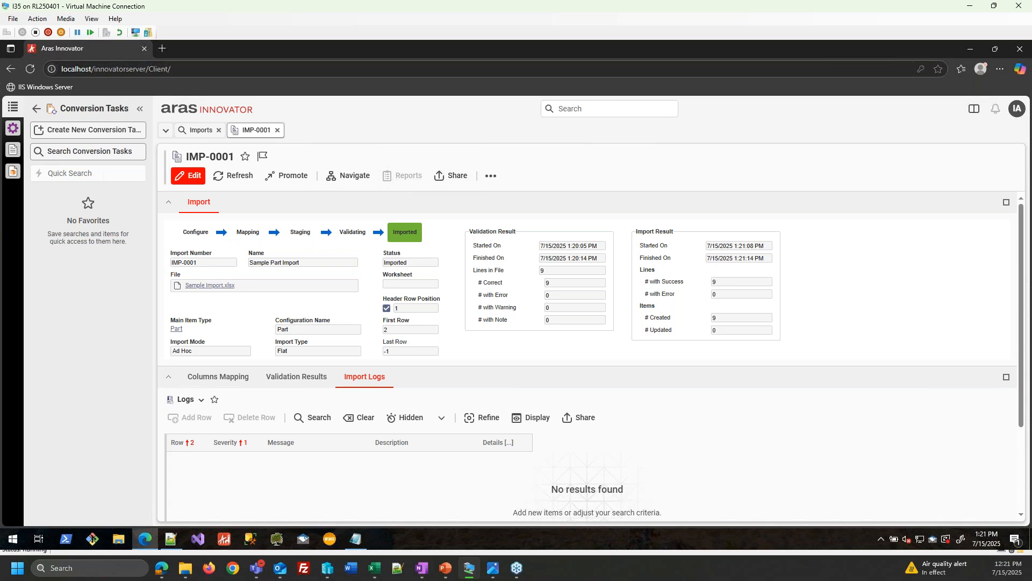
- Search Parts, open imported part PRT-100006-001, then close it and the Parts tab
{"action": "left_click", "coordinate": [13, 128]}
{"action": "left_click", "coordinate": [92, 152]}
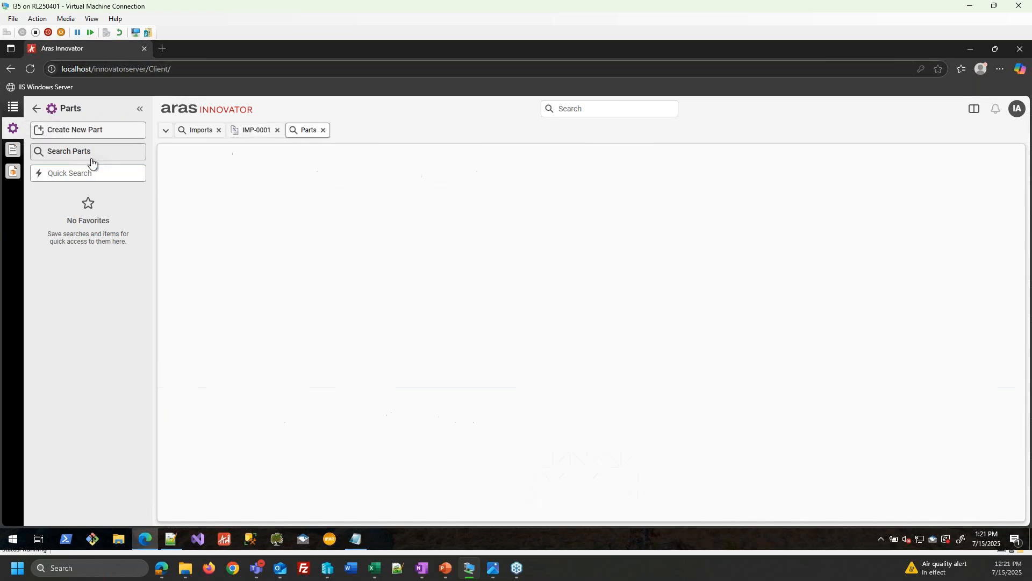
{"action": "left_click", "coordinate": [193, 175]}
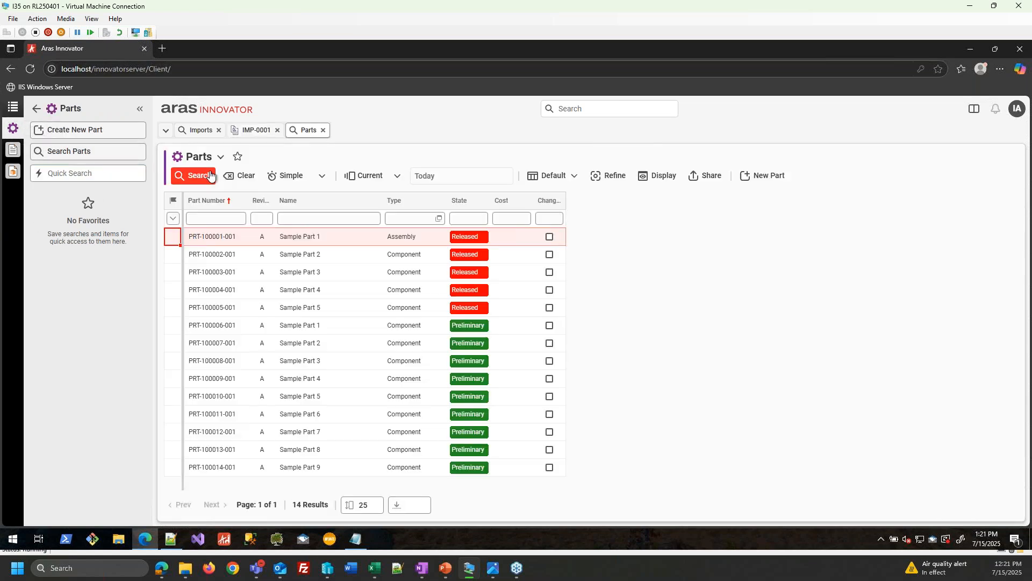
{"action": "right_click", "coordinate": [232, 330]}
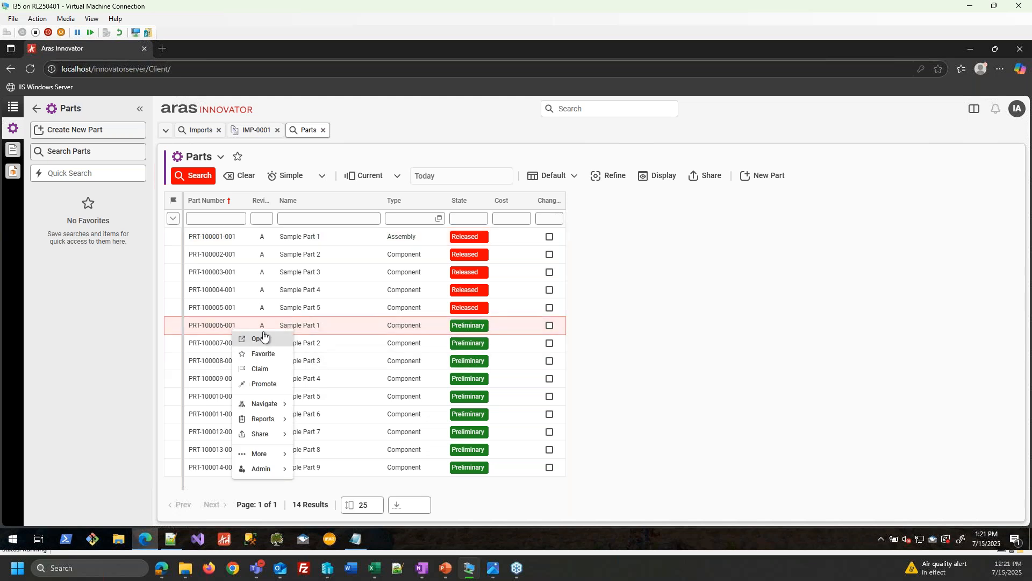
{"action": "left_click", "coordinate": [261, 338]}
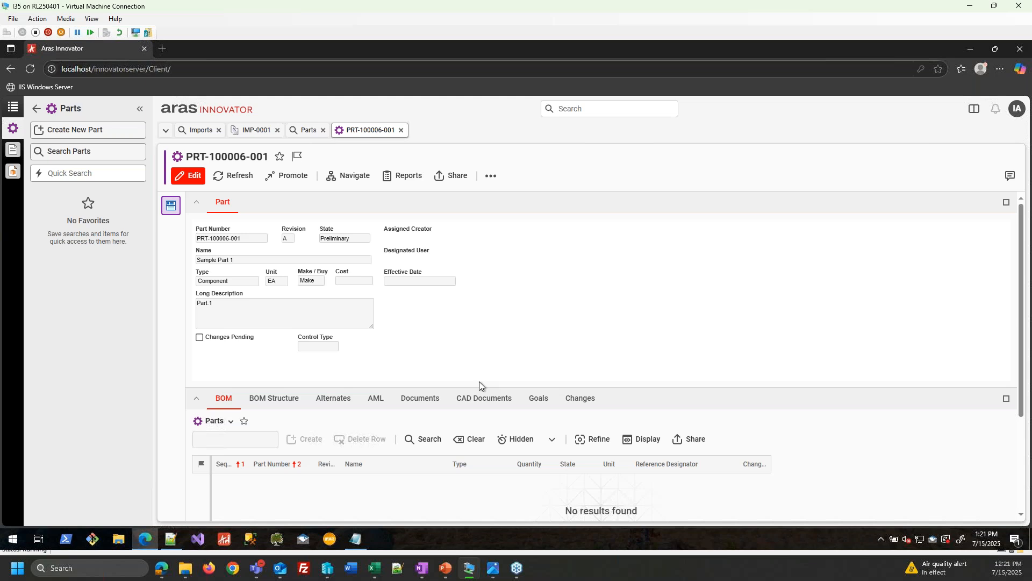
{"action": "left_click", "coordinate": [401, 130]}
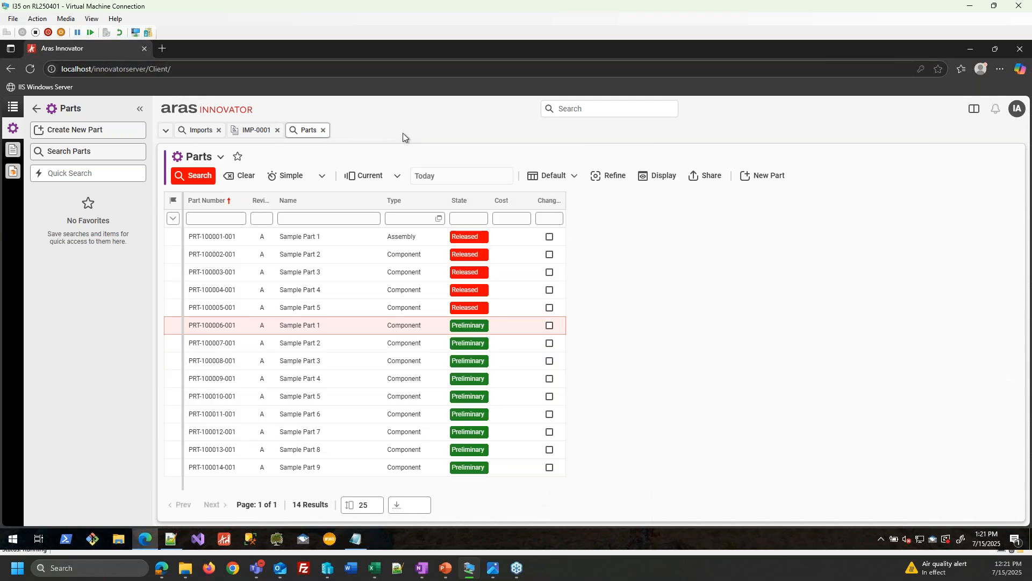
{"action": "left_click", "coordinate": [323, 130]}
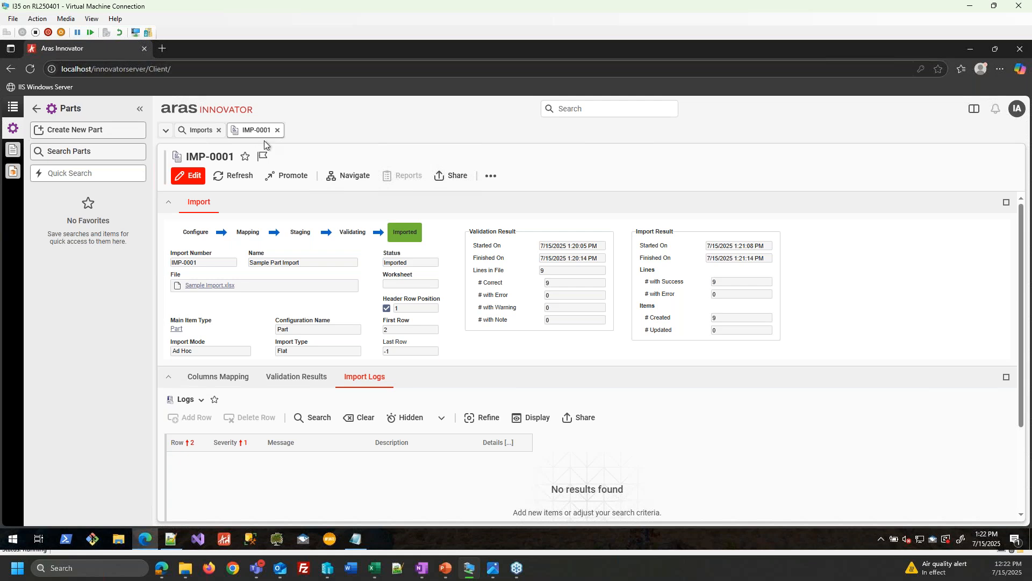
- Close the IMP-0001 and Imports tabs, collapse Administration in Contents, then return to the slide show
{"action": "left_click", "coordinate": [277, 130]}
{"action": "left_click", "coordinate": [218, 129]}
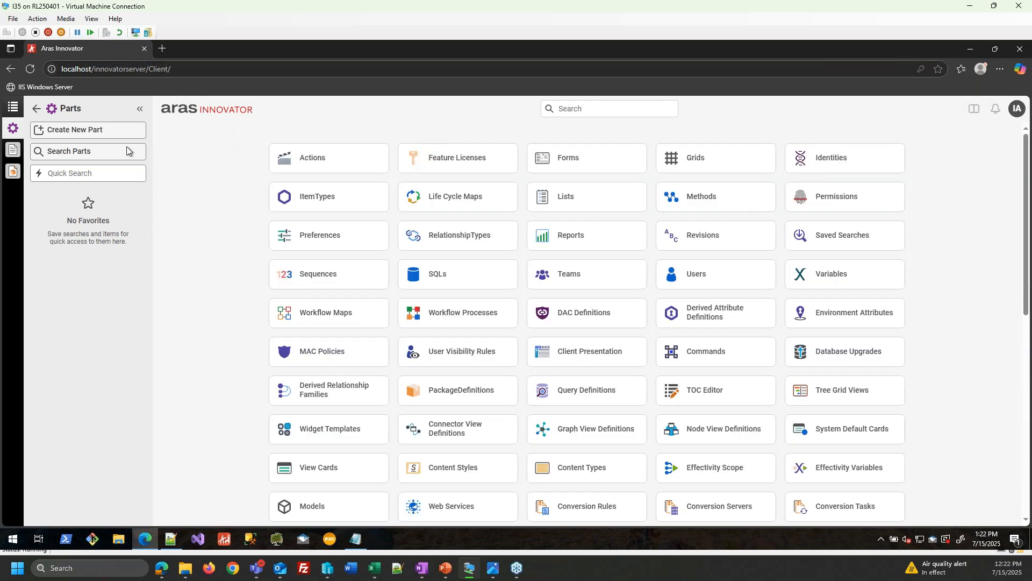
{"action": "left_click", "coordinate": [39, 109]}
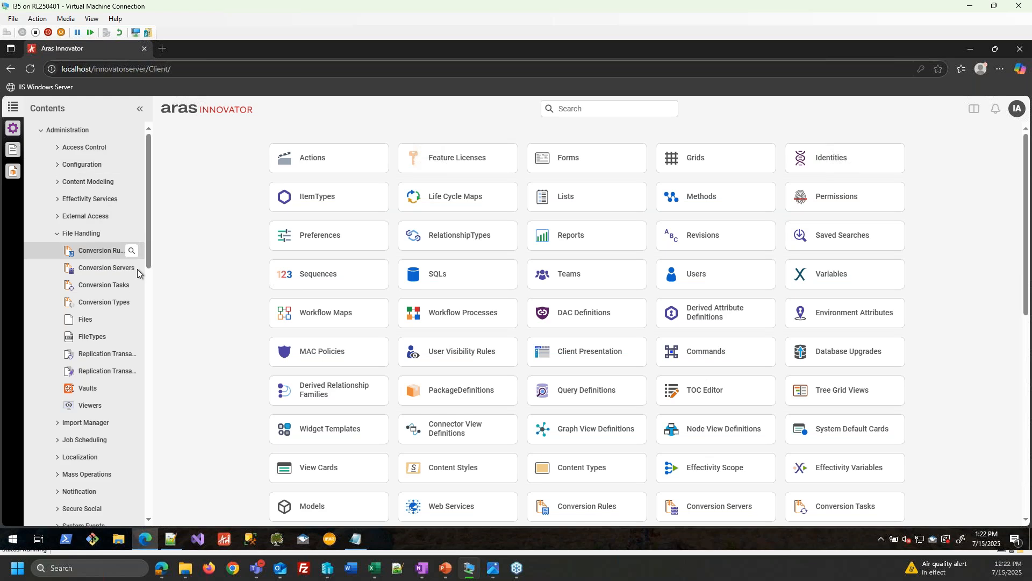
{"action": "left_click", "coordinate": [44, 134]}
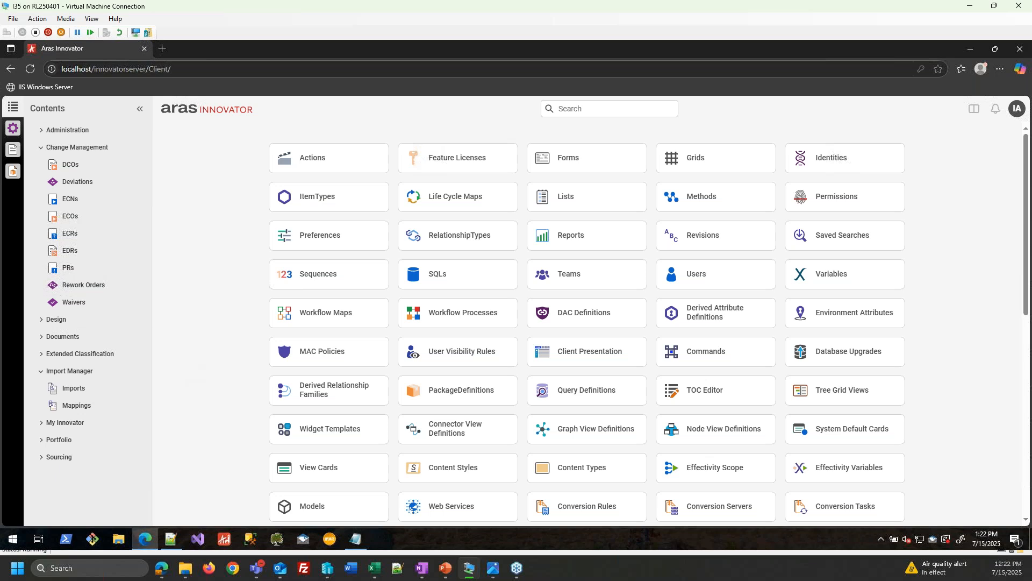
{"action": "left_click", "coordinate": [449, 568]}
{"action": "left_click", "coordinate": [485, 523]}
- Present the Questions? slide, then return to Aras Innovator and open Parts
{"action": "left_click", "coordinate": [496, 400]}
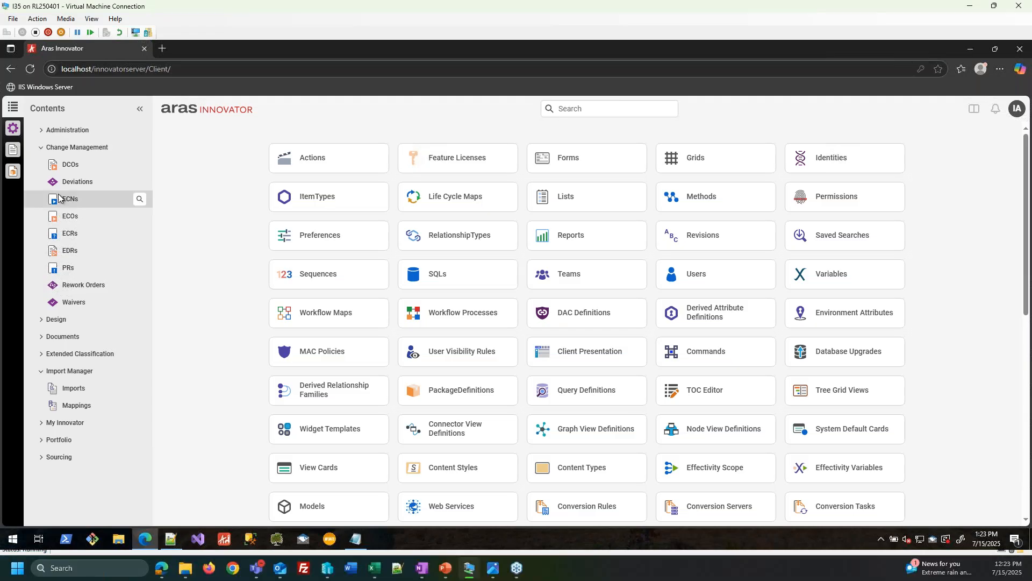
{"action": "left_click", "coordinate": [64, 198]}
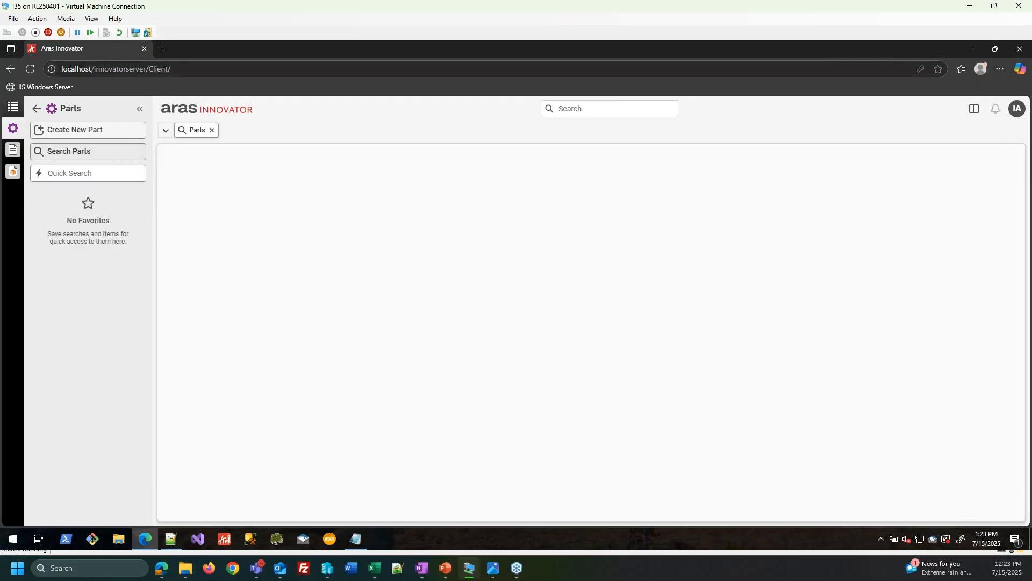
- List all parts, open PRT-100006-001, add PRT-100001-001 to its BOM, then discard that change
{"action": "left_click", "coordinate": [199, 175]}
{"action": "right_click", "coordinate": [252, 326]}
{"action": "left_click", "coordinate": [269, 342]}
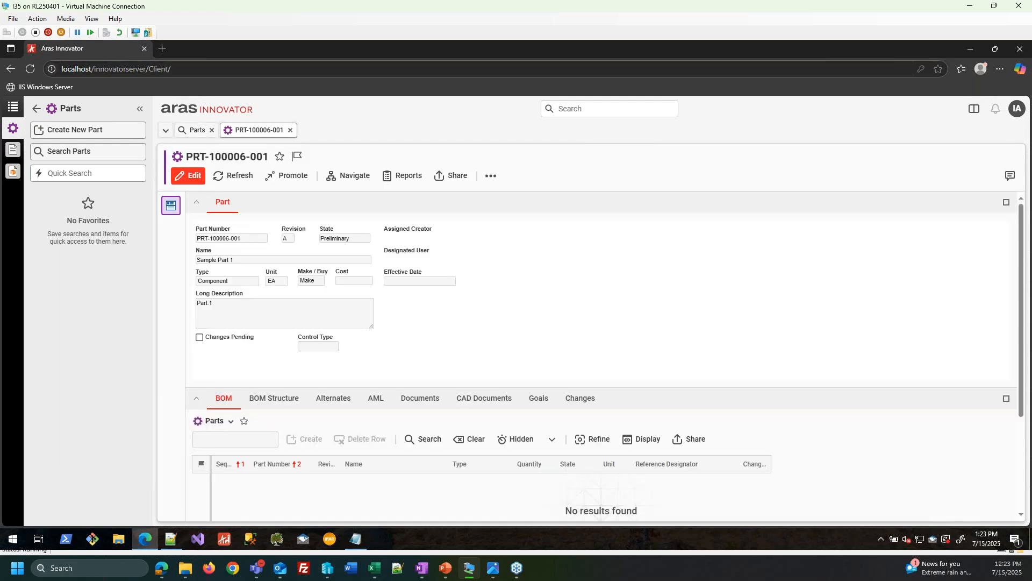
{"action": "left_click", "coordinate": [233, 438]}
{"action": "type", "text": "PRT-100001-001"}
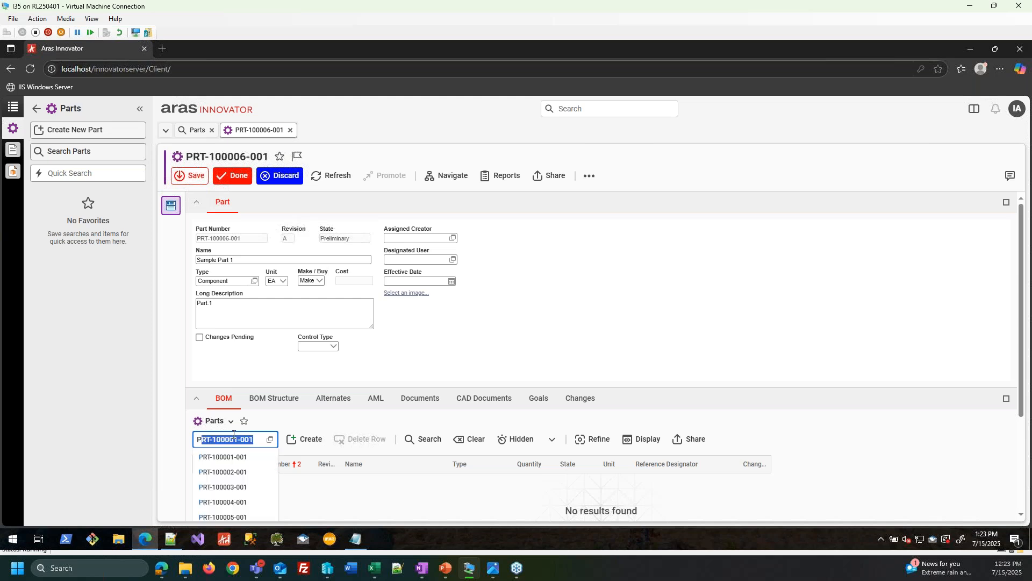
{"action": "key", "text": "Return"}
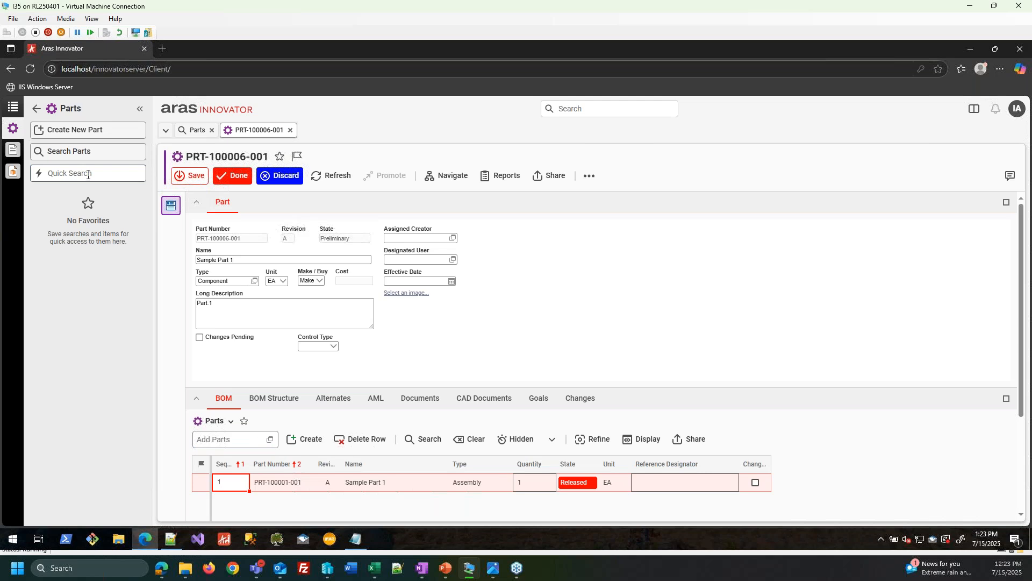
{"action": "left_click", "coordinate": [284, 175]}
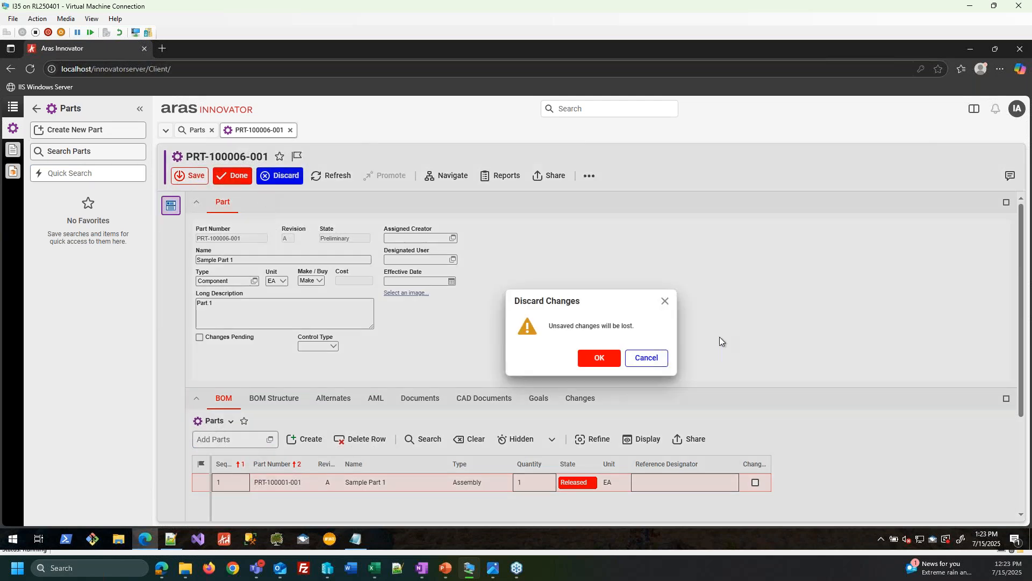
{"action": "left_click", "coordinate": [599, 357]}
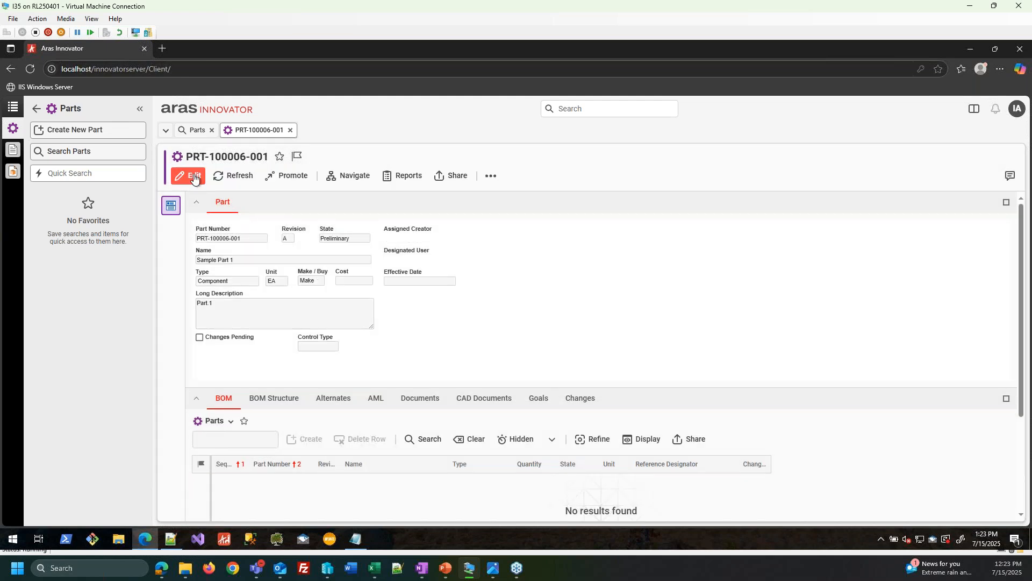
- Re-edit PRT-100006-001, browse all parts in the Add Parts picker, cancel, discard and close the part
{"action": "left_click", "coordinate": [194, 177]}
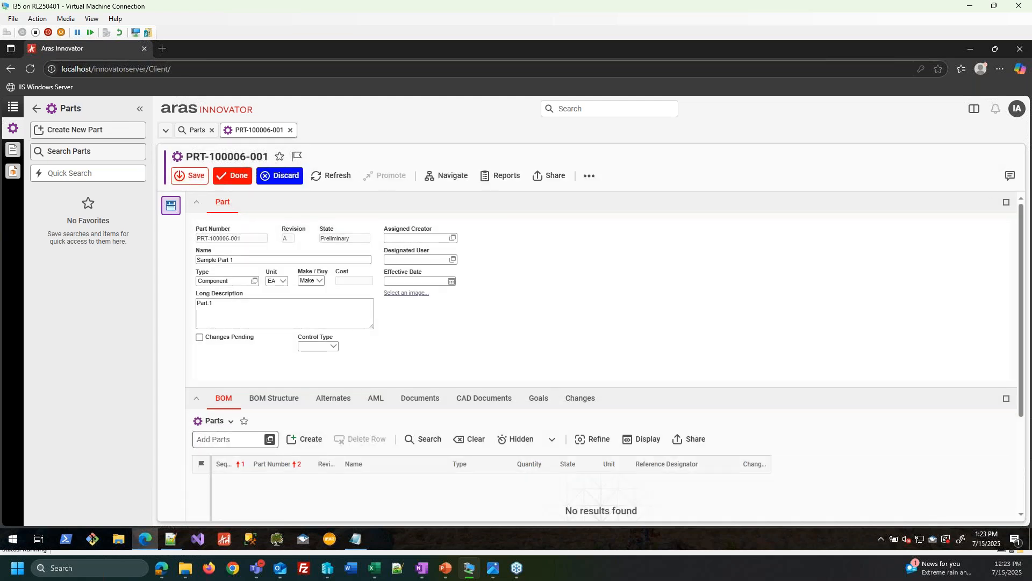
{"action": "left_click", "coordinate": [269, 440]}
{"action": "left_click", "coordinate": [276, 231]}
{"action": "left_click", "coordinate": [308, 276]}
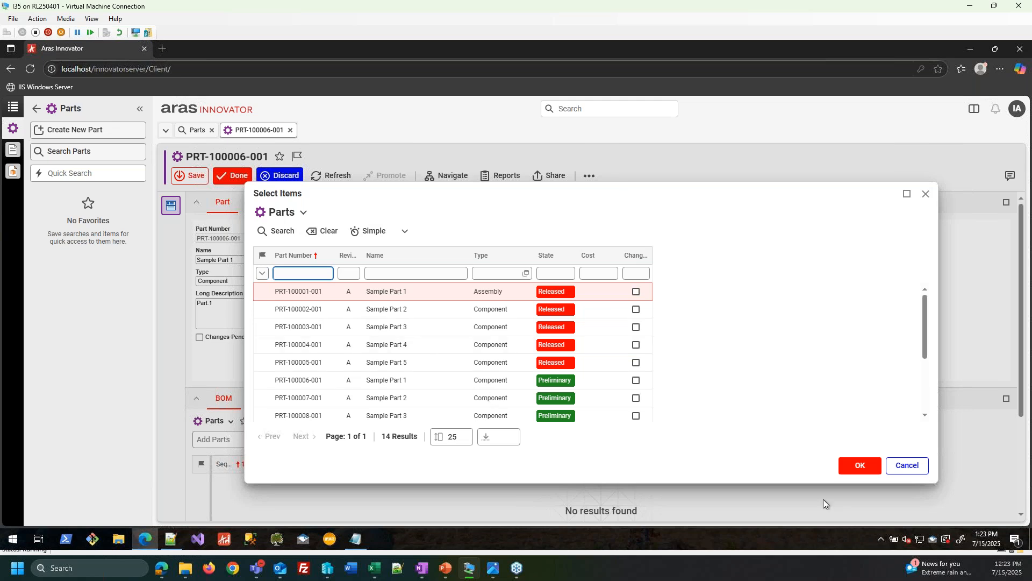
{"action": "left_click", "coordinate": [908, 465]}
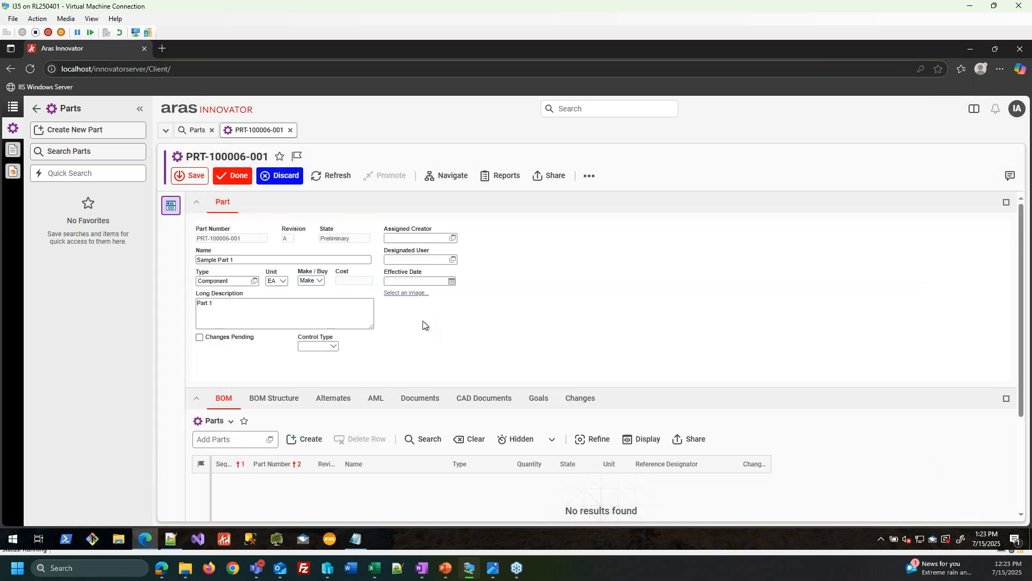
{"action": "left_click", "coordinate": [282, 177]}
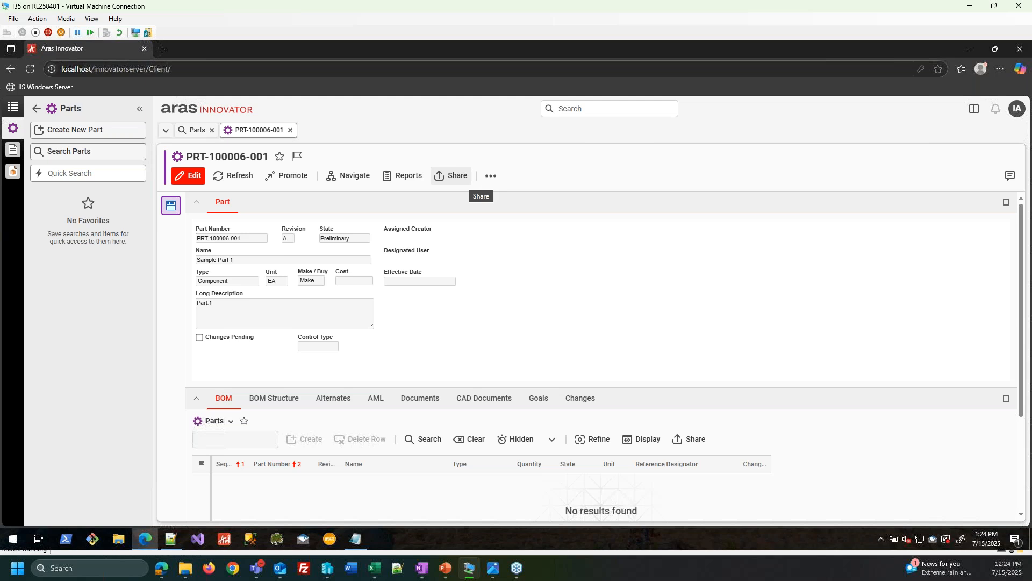
{"action": "left_click", "coordinate": [290, 130]}
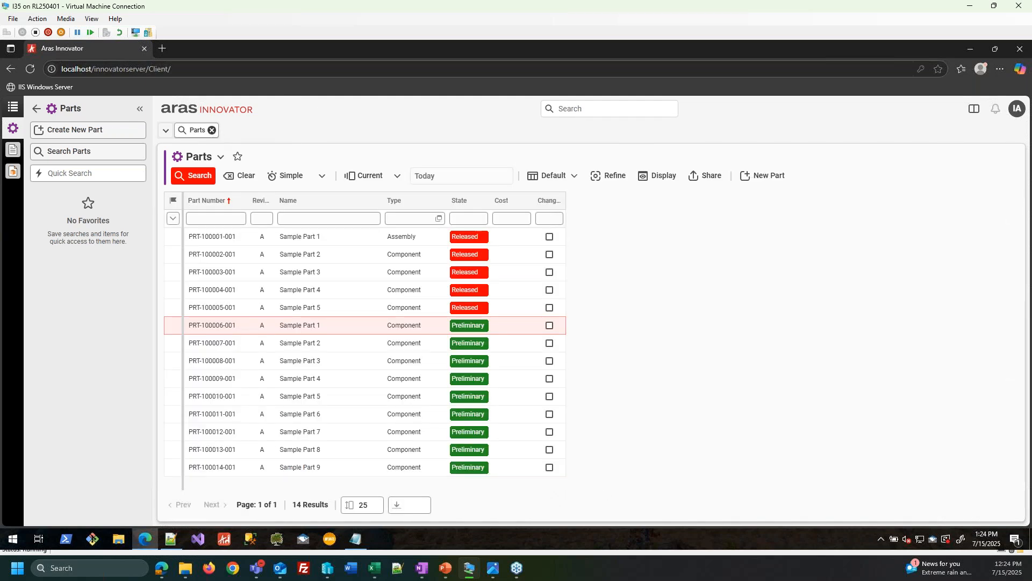
- Close the 14-result Parts search tab
{"action": "left_click", "coordinate": [211, 130]}
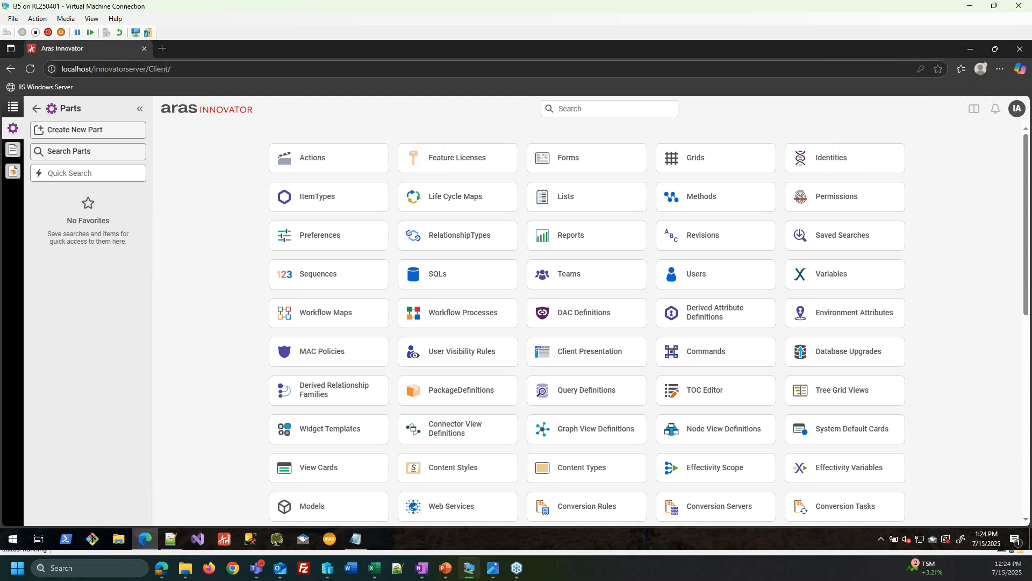
- Go back to Contents and reopen the Parts panel with Create New Part and Search Parts
{"action": "left_click", "coordinate": [36, 108]}
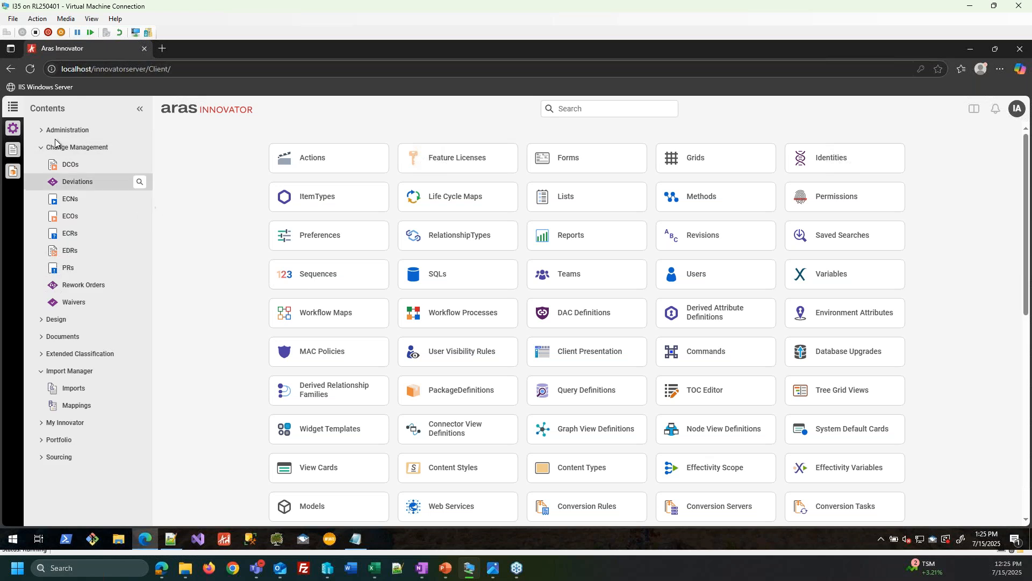
{"action": "left_click", "coordinate": [12, 128]}
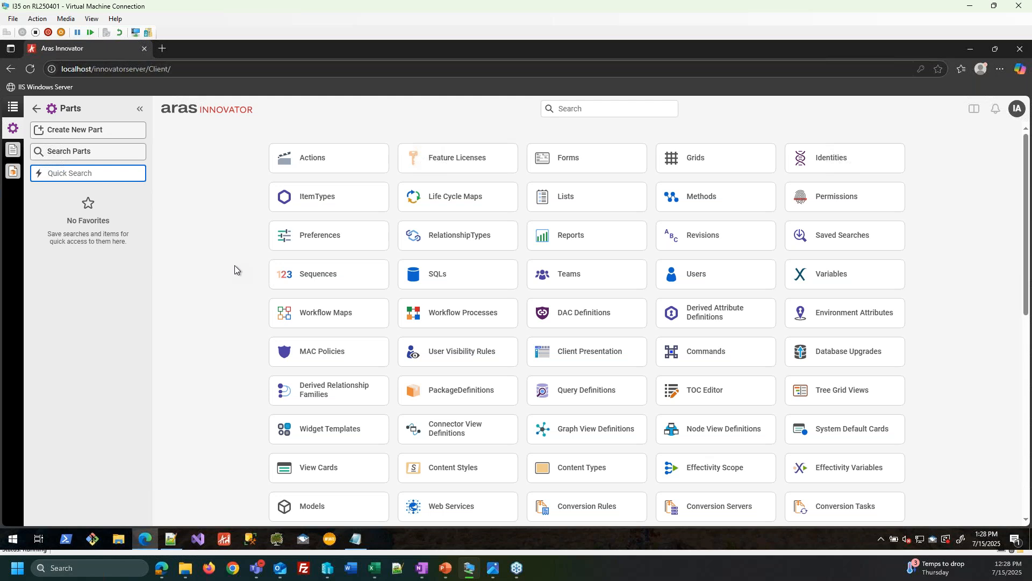
- Return Aras to the Contents tree, then resume the slide show on Continue to Join Us!
{"action": "left_click", "coordinate": [36, 108]}
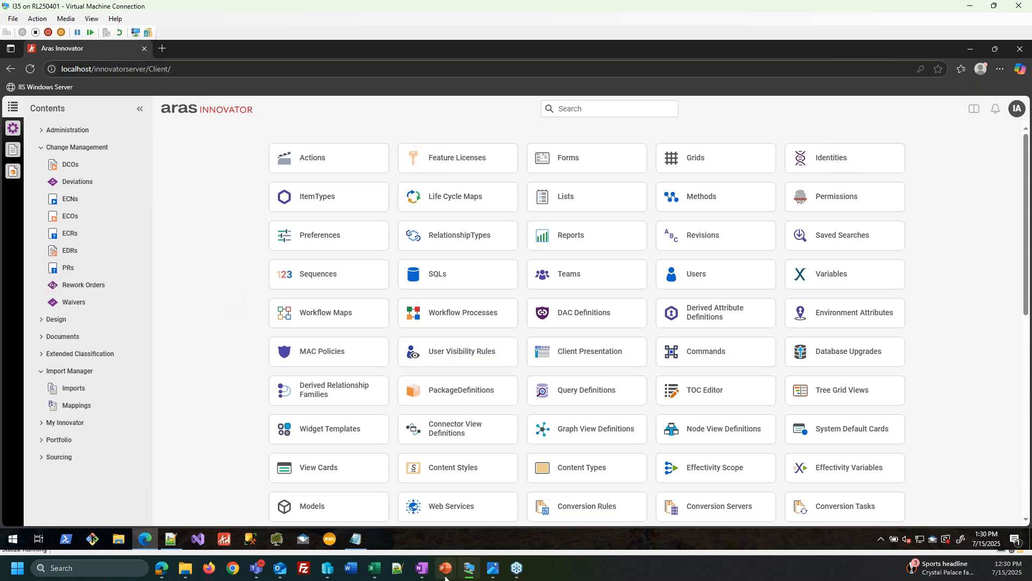
{"action": "mouse_move", "coordinate": [446, 568]}
{"action": "left_click", "coordinate": [468, 486]}
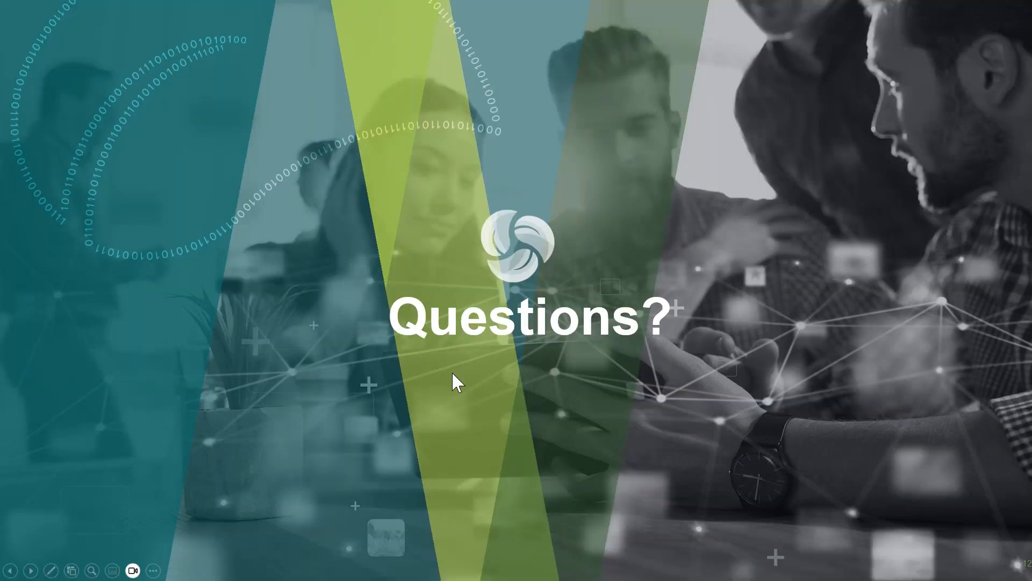
{"action": "left_click", "coordinate": [452, 373]}
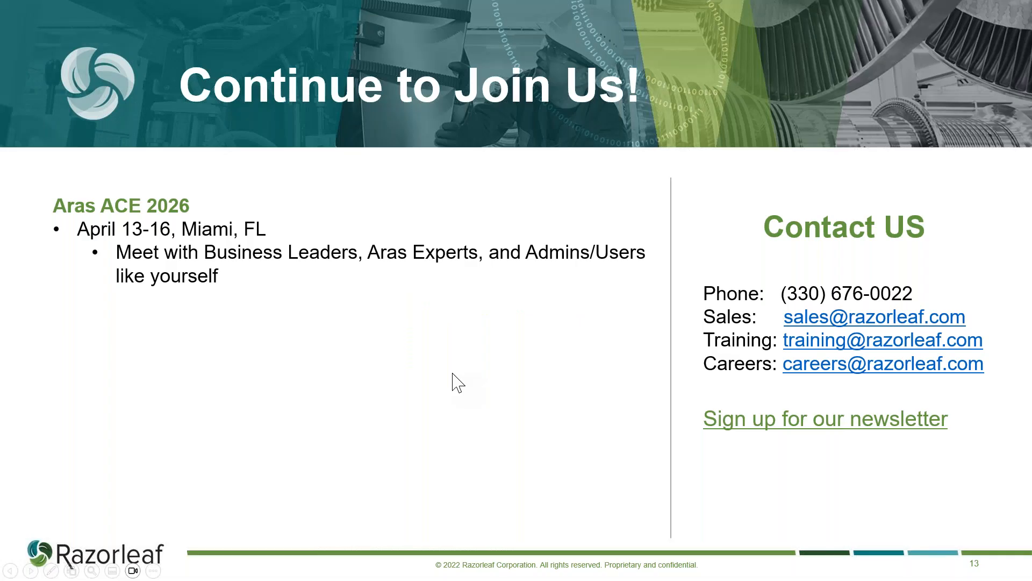